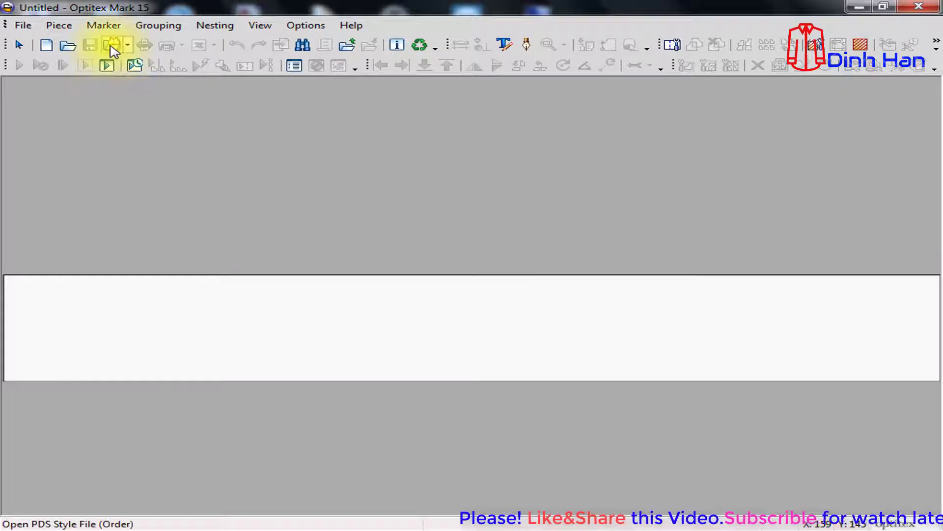
- Load the style file ALEXANDER REG DN61662-SD from the RAP BDIEN folder into a new marker order
click(113, 45)
click(565, 213)
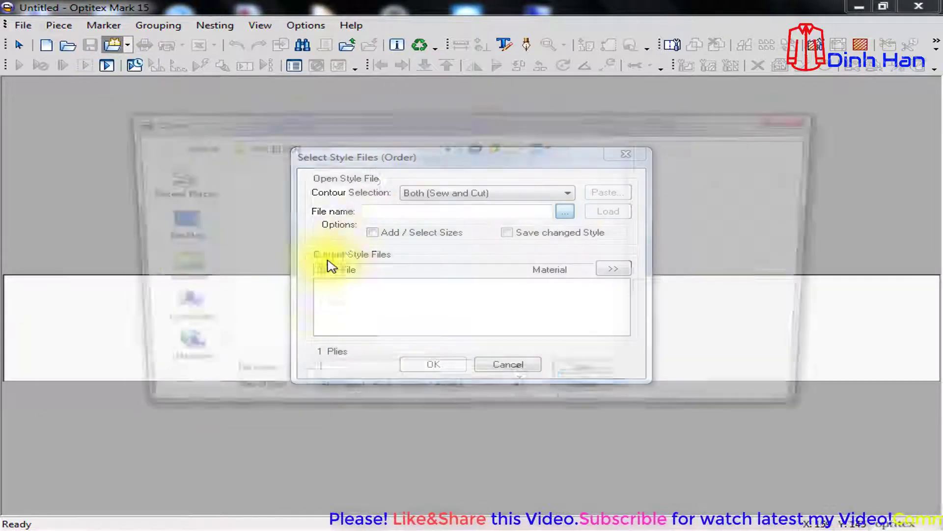
click(347, 196)
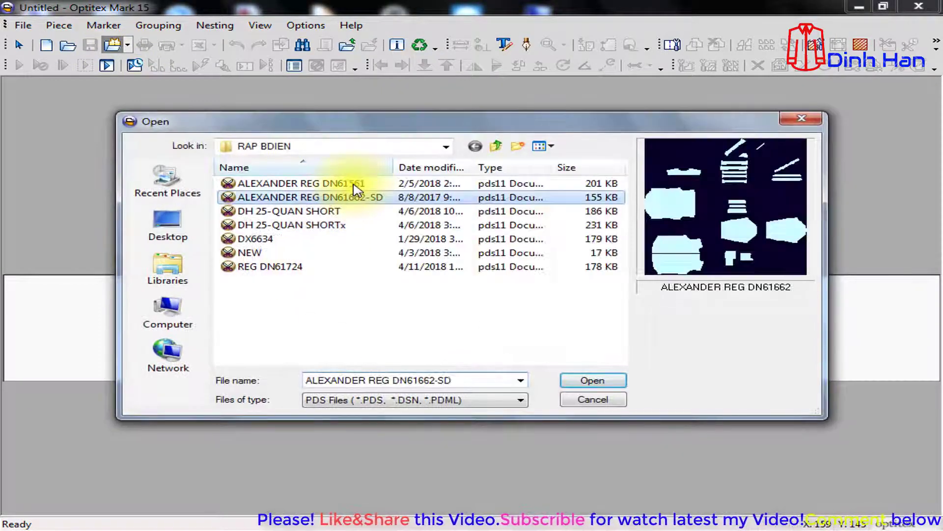
click(593, 380)
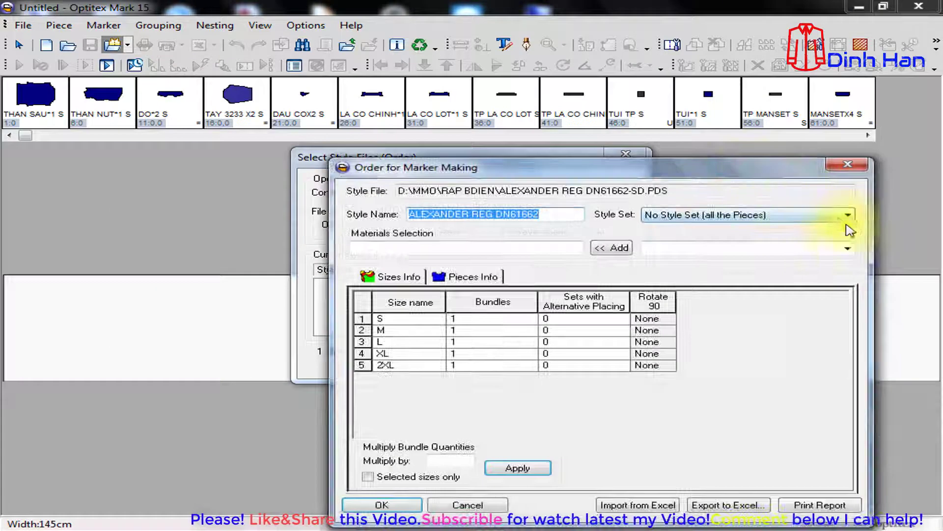
- Add the materials VC and 3233 to the order's materials selection
click(848, 248)
click(708, 310)
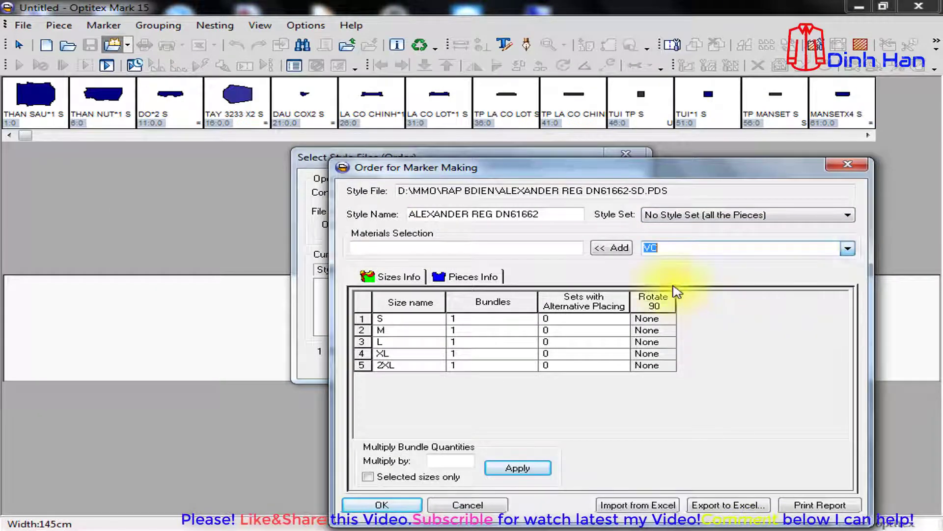
click(612, 248)
click(847, 248)
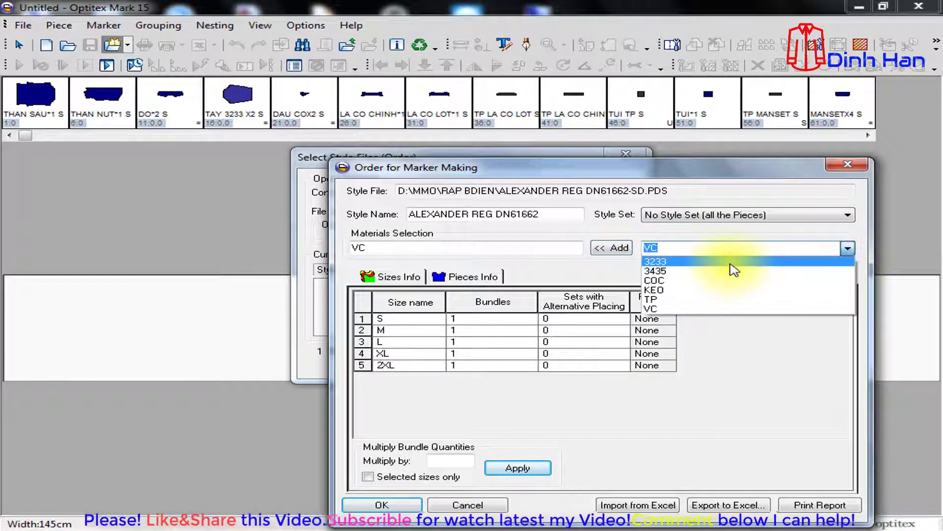
click(731, 262)
click(609, 247)
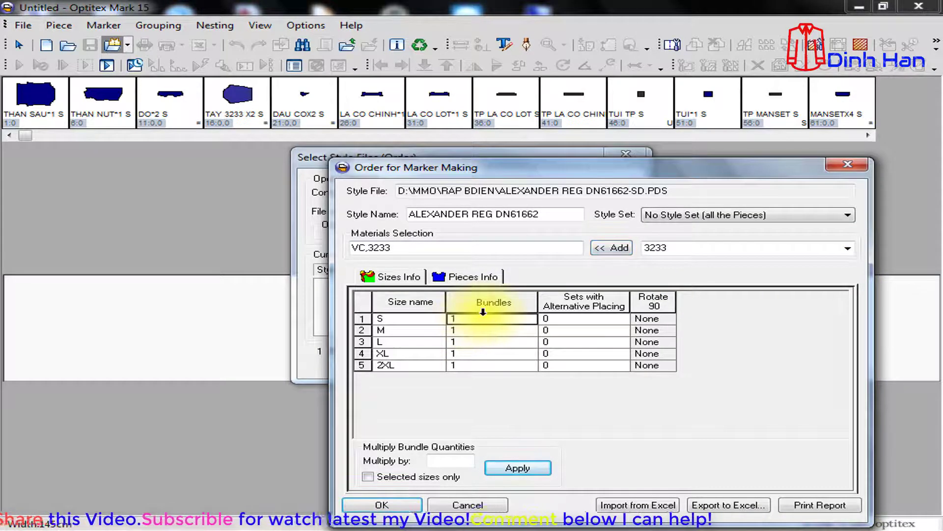
- Set the bundles of sizes S, XL and 2XL to 0 and size M's sets with alternative placing to 1
key(Down)
key(Down)
key(Down)
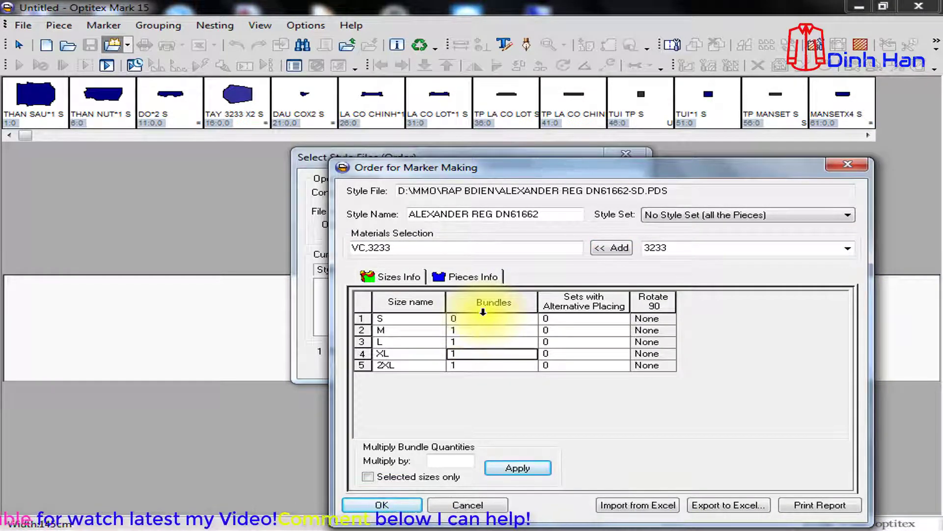
text(0)
key(Down)
text(0)
click(599, 333)
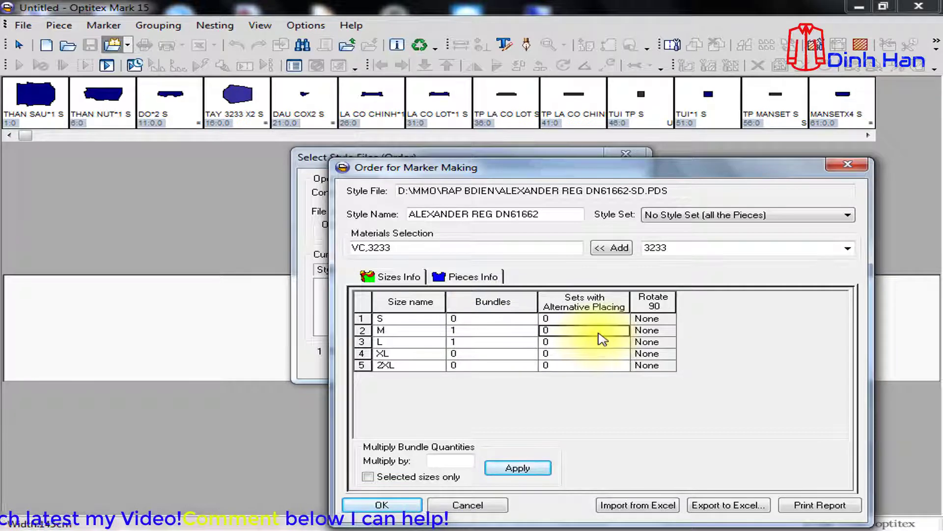
text(1)
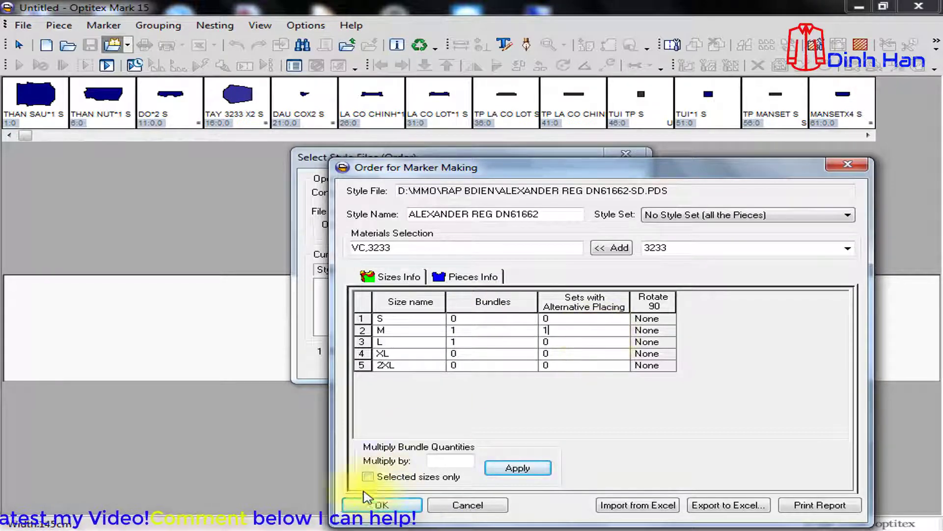
- Confirm the marker order and style selection, run automatic nesting, and stop it once all pieces are placed
click(387, 505)
click(432, 366)
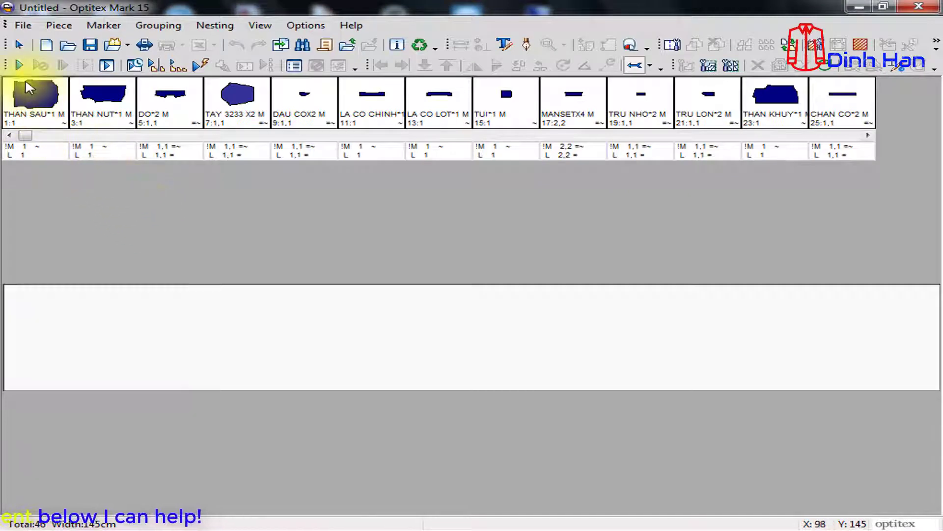
click(19, 65)
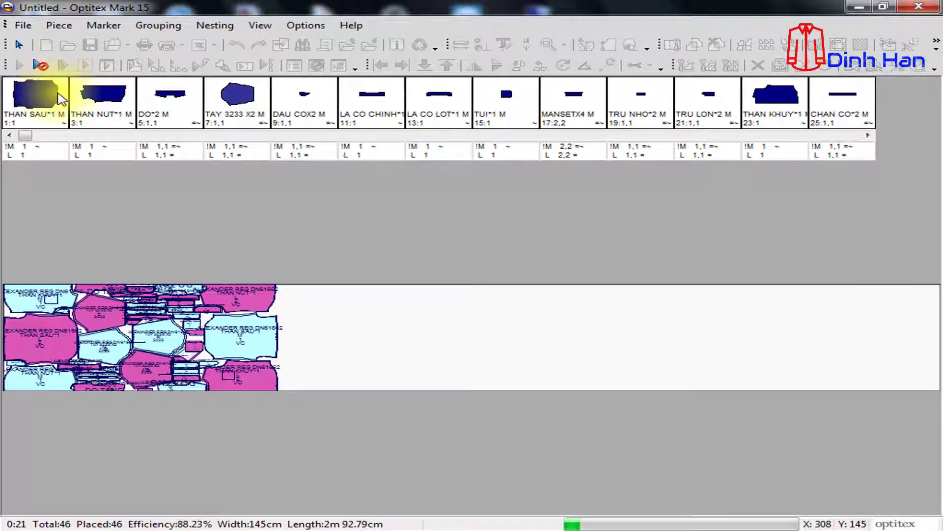
click(41, 67)
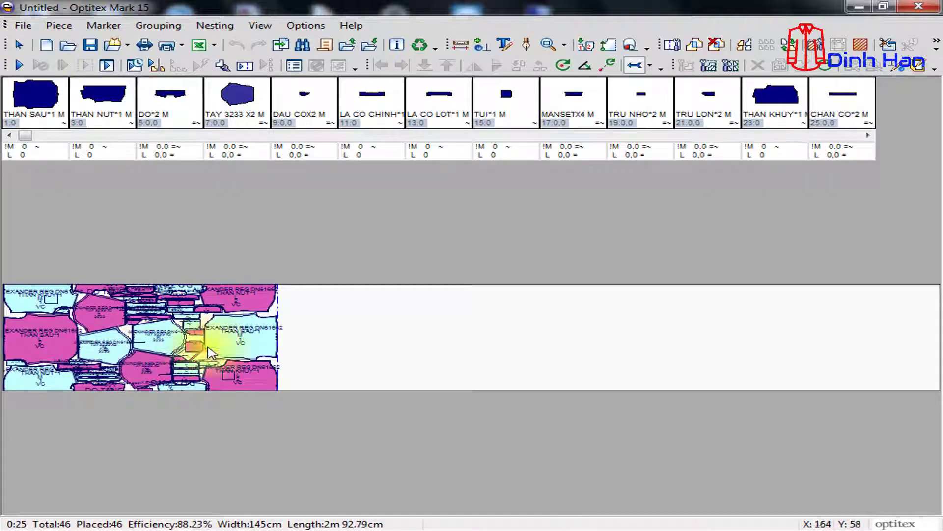
- Turn off the display of Sew internals in the piece display attributes
click(259, 25)
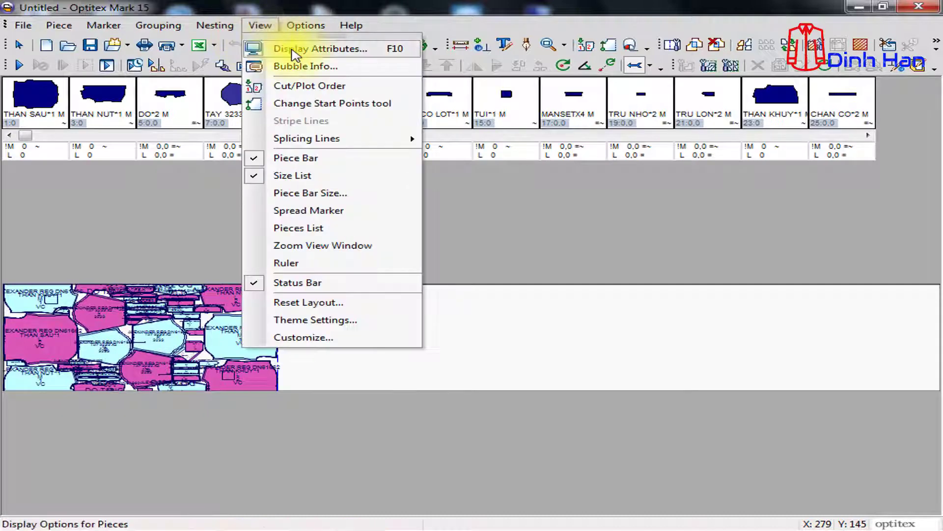
click(295, 49)
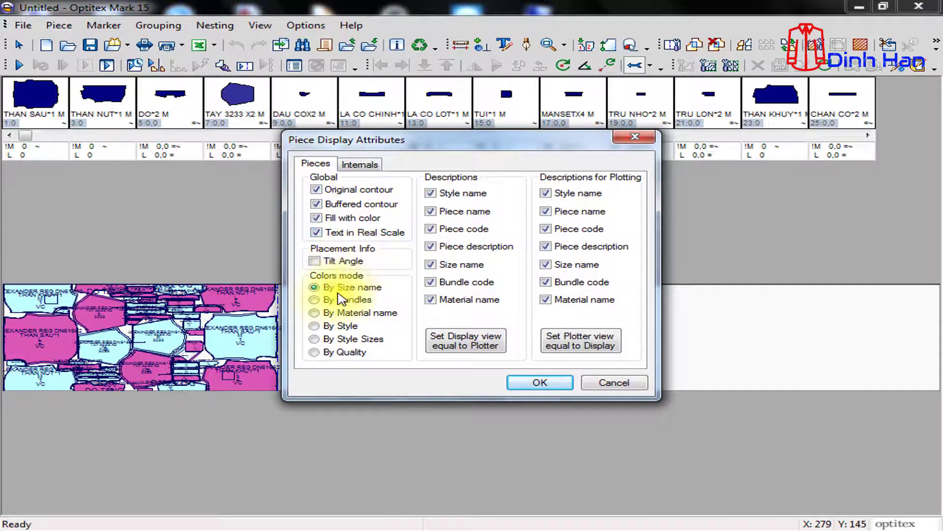
click(378, 168)
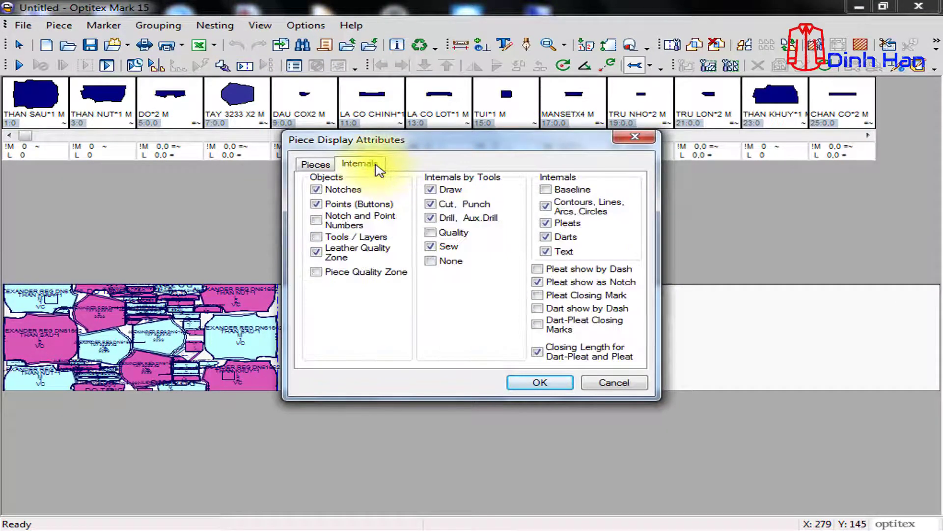
click(538, 384)
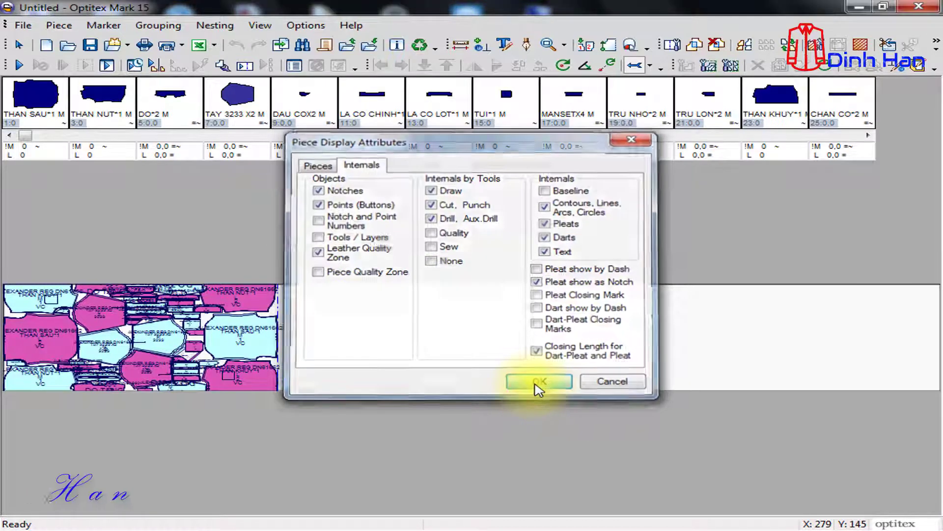
scroll(168, 351, up, 2)
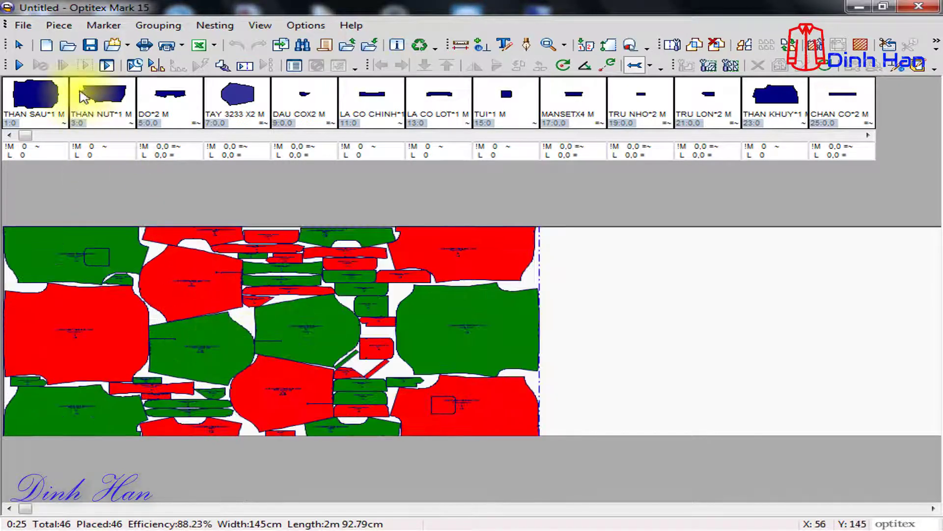
- Save the marker in the RAP BDIEN folder as ALEXANDER REG DN61662-SD-marker
click(90, 45)
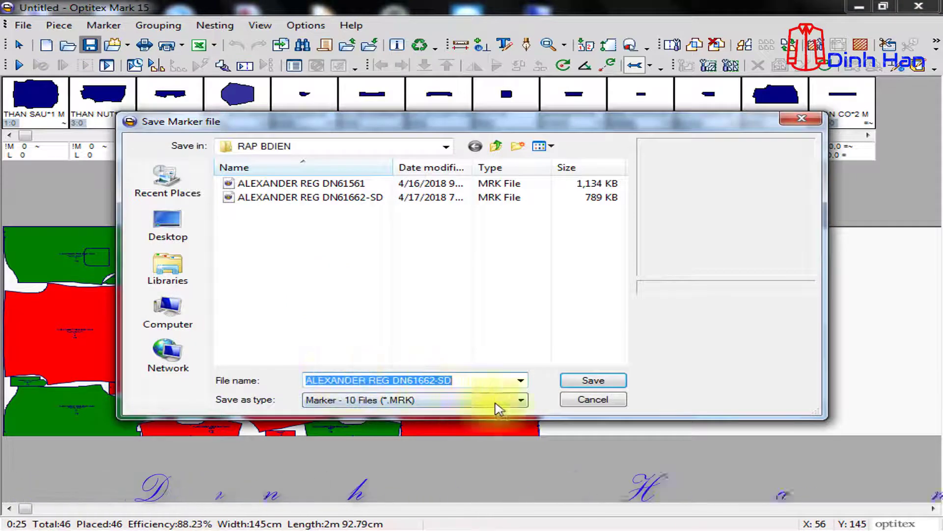
click(479, 381)
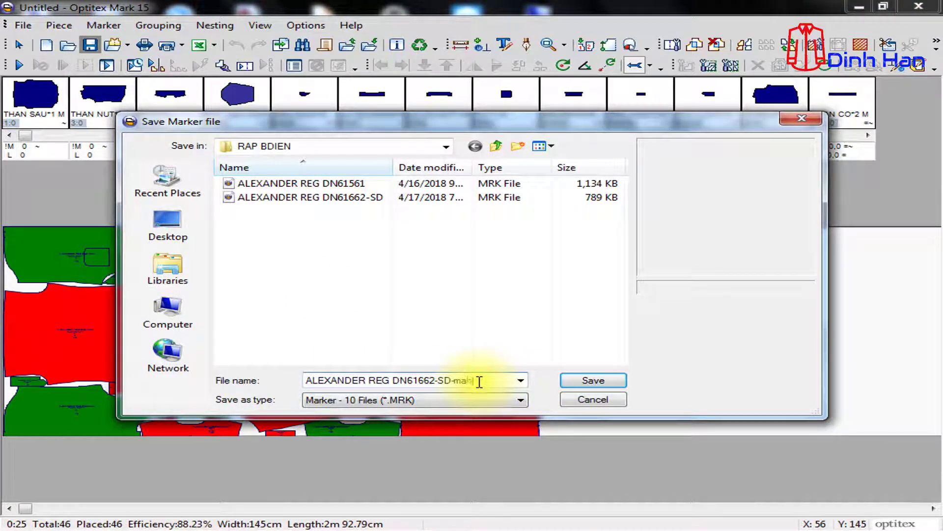
text(-maker)
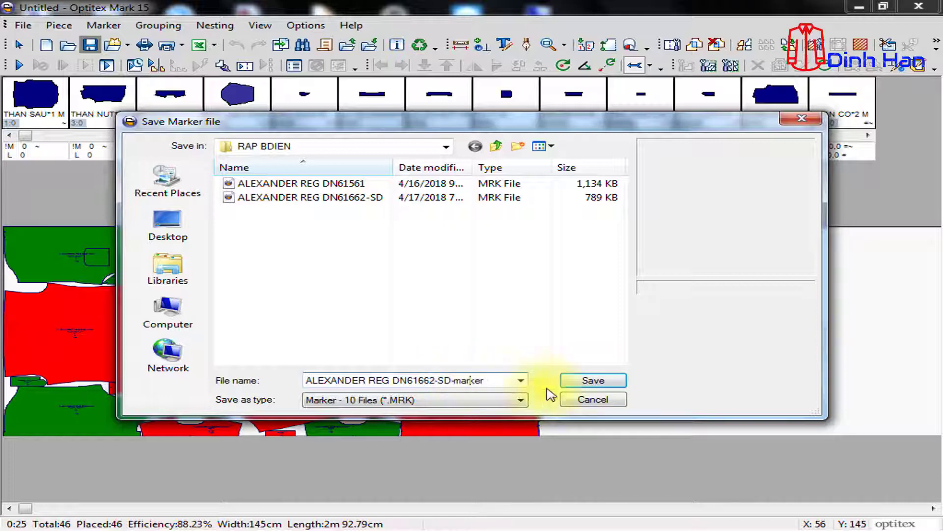
click(587, 380)
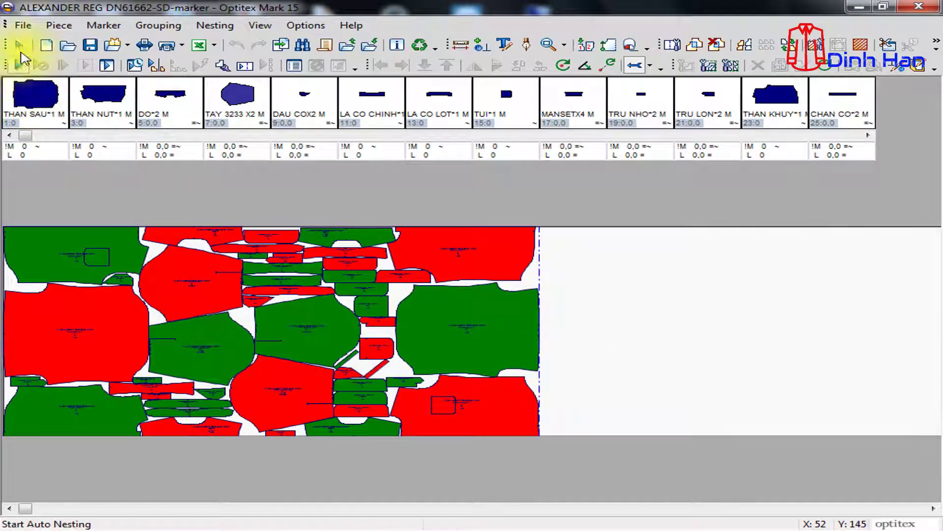
- Open the marker file ALEXANDER REG DN61662-SD-marker, widening the file list's name column to read full names
click(24, 25)
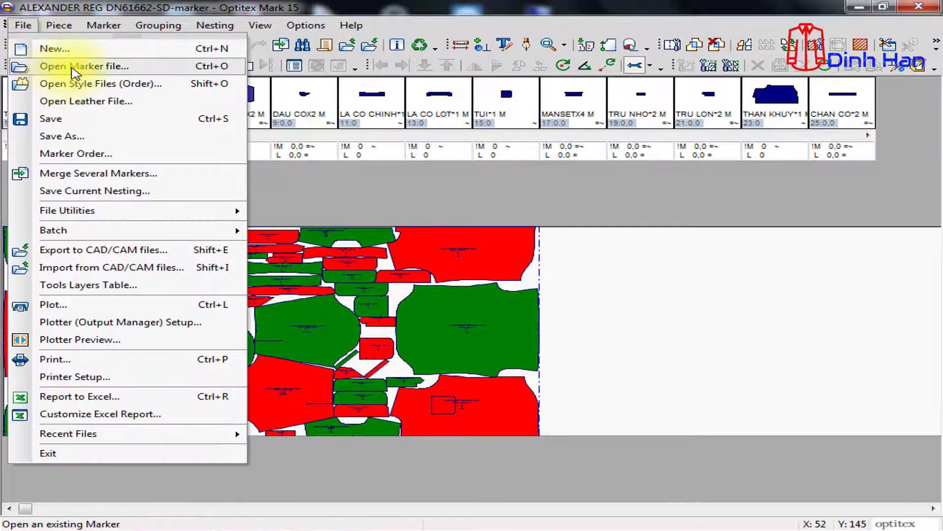
click(74, 68)
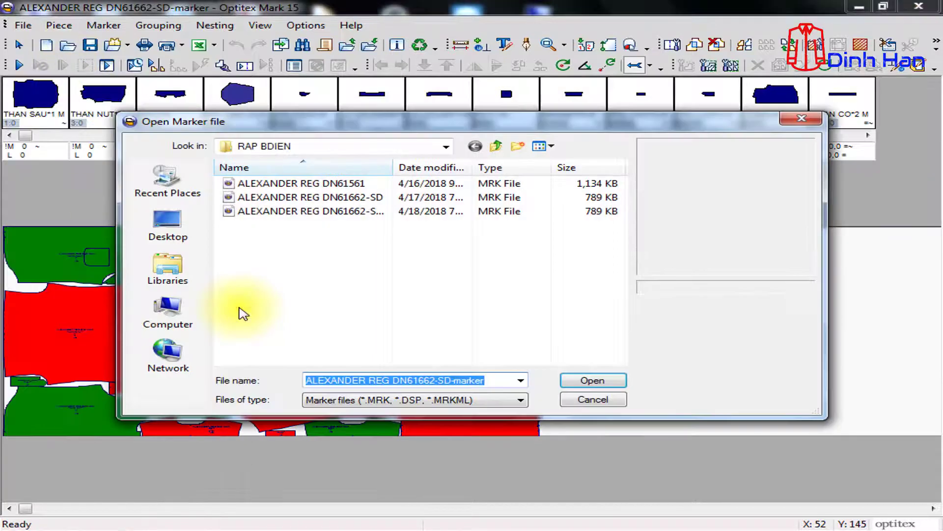
click(363, 197)
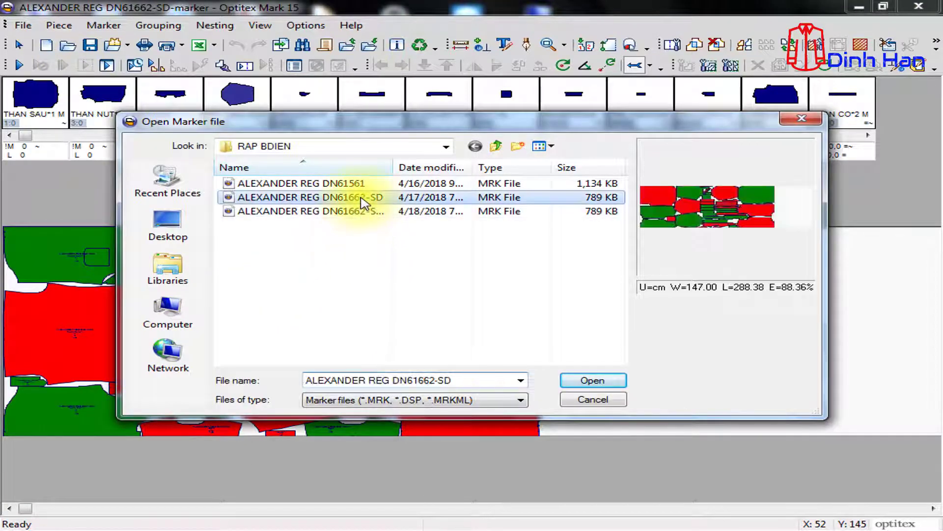
drag(397, 168, 558, 167)
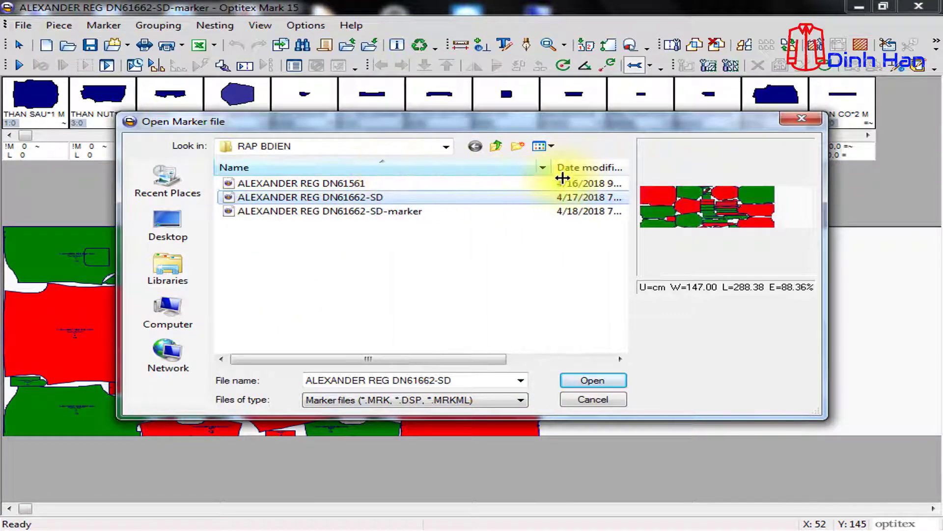
click(391, 211)
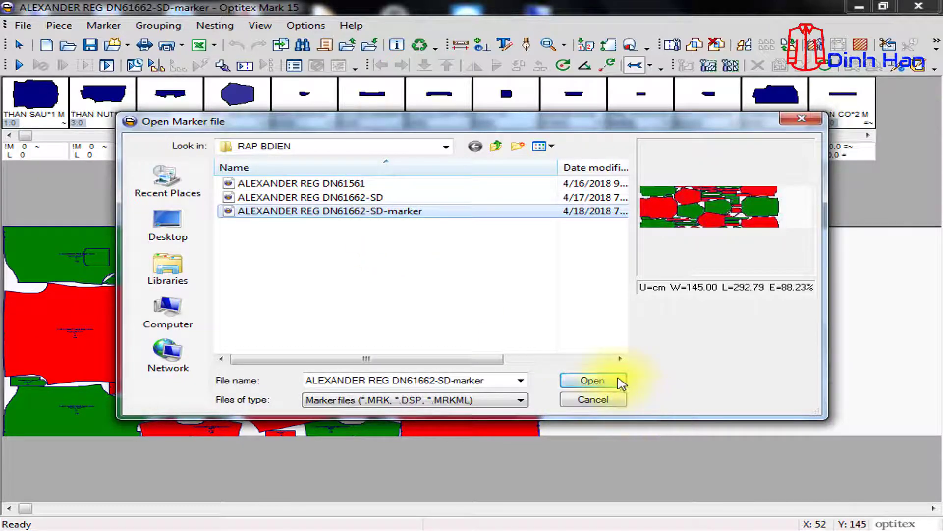
click(593, 380)
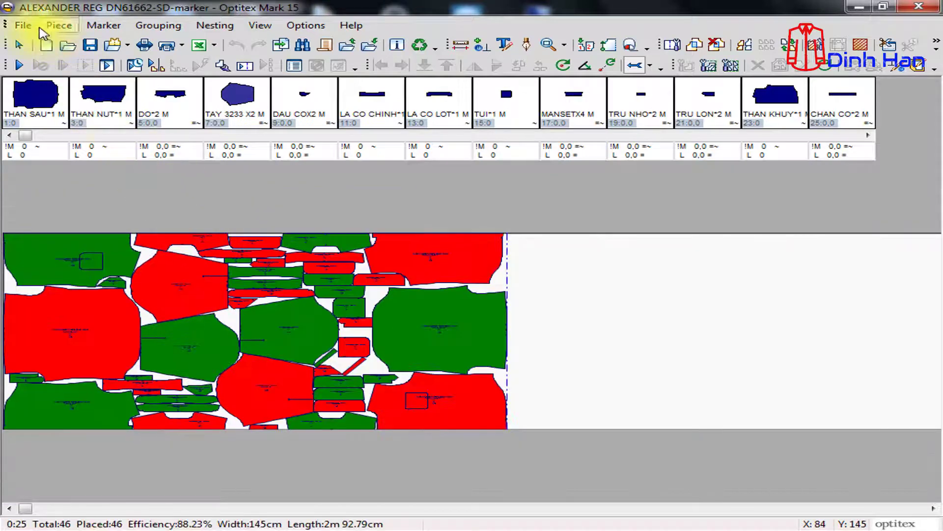
- Load the style file DH 25-QUAN SHORT into the current marker's order as an additional style
click(23, 25)
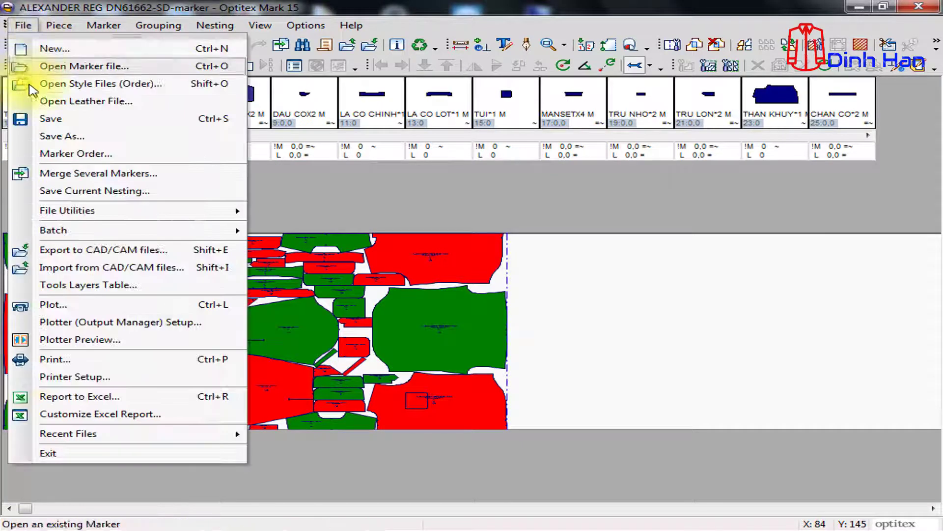
click(69, 84)
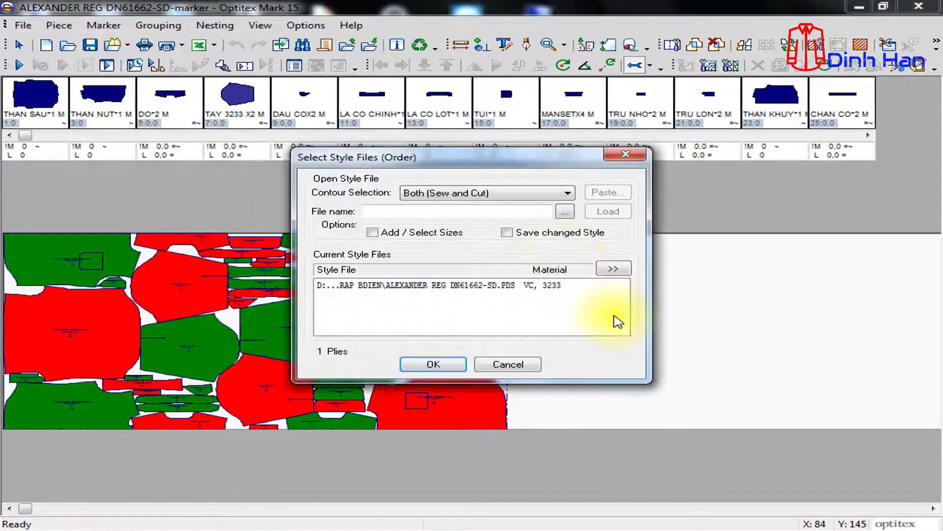
click(505, 286)
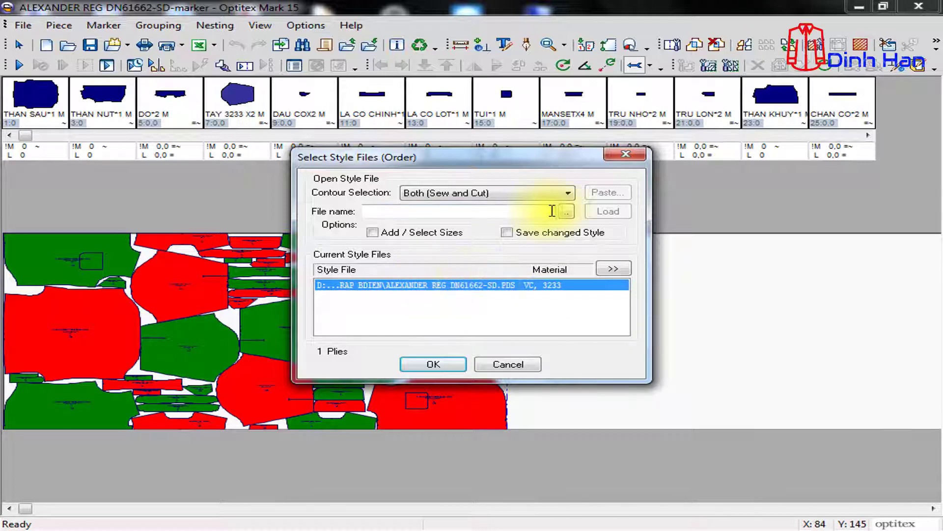
click(573, 213)
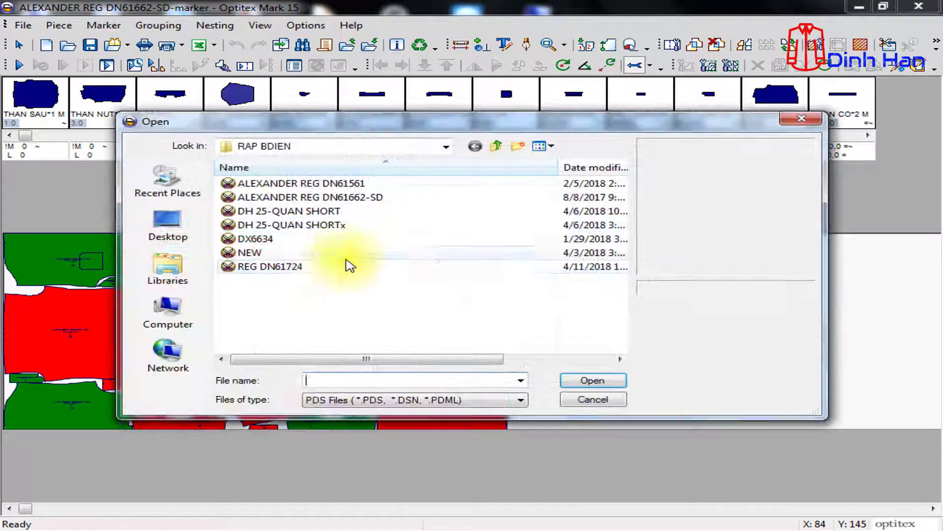
click(328, 185)
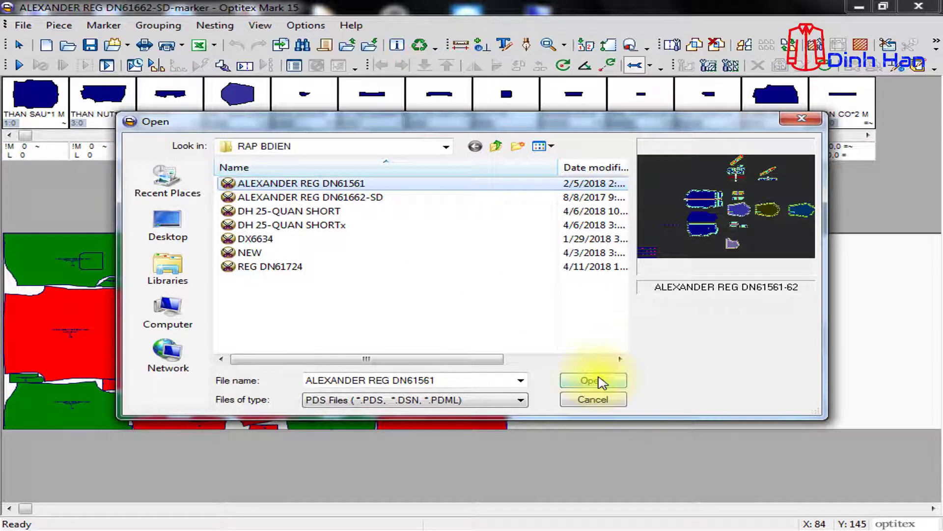
click(317, 211)
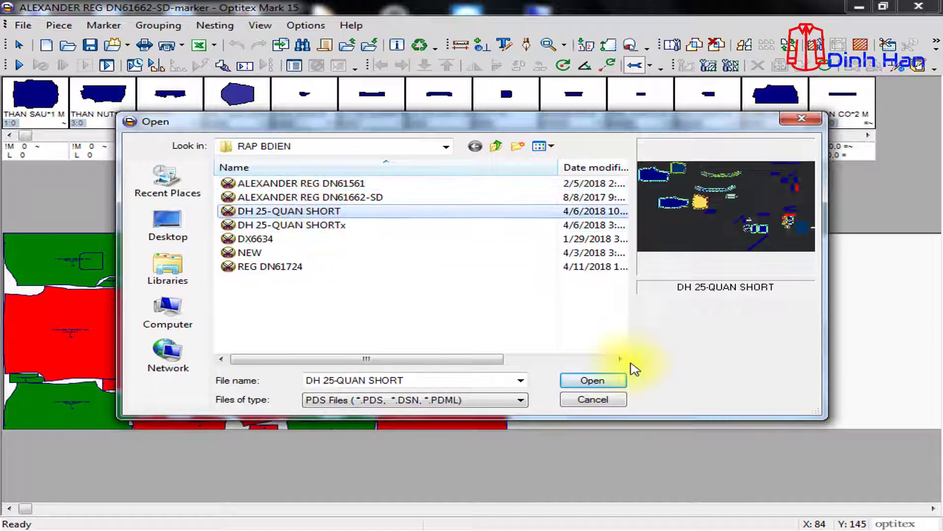
click(610, 386)
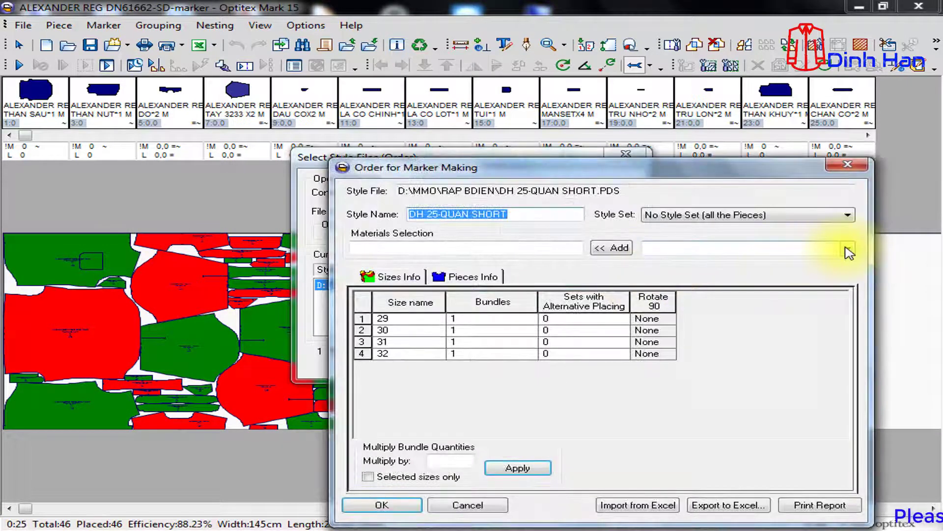
- Add material VC to the materials selection of the DH 25-QUAN SHORT order
click(849, 248)
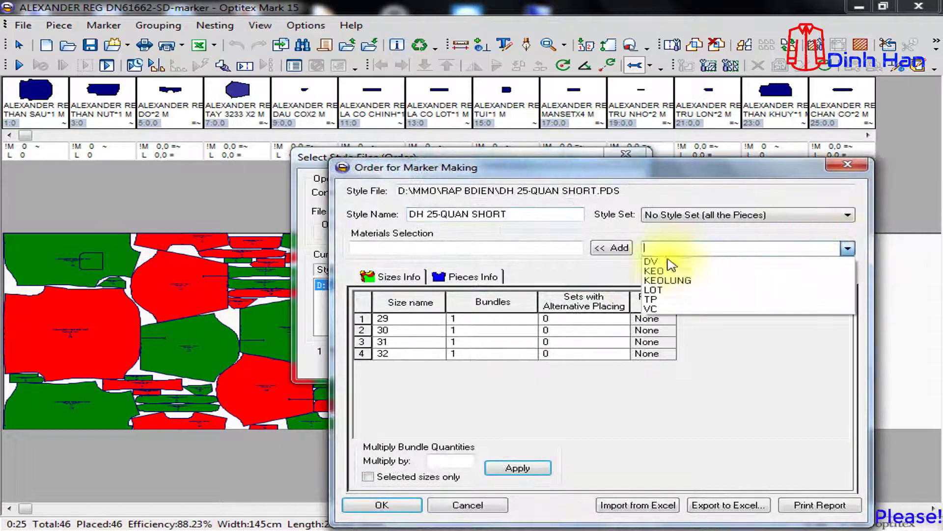
click(656, 301)
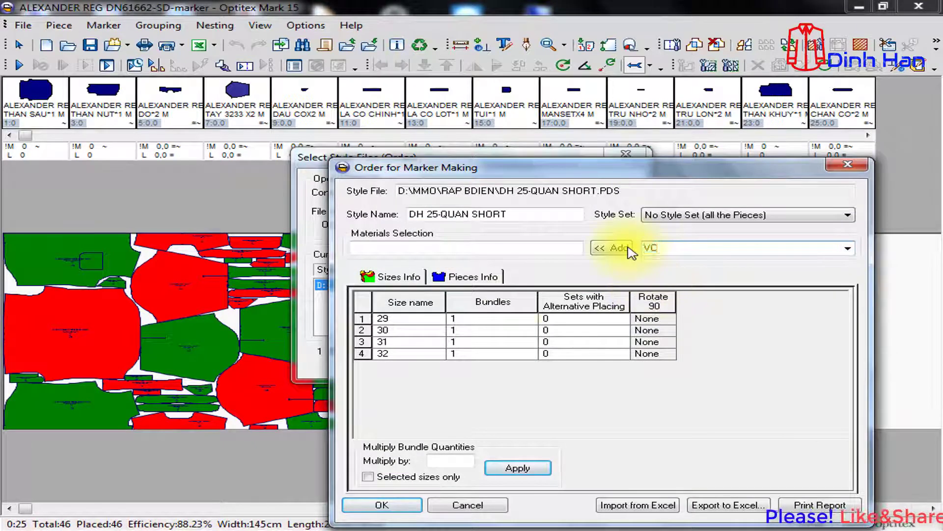
click(612, 247)
- Order one bundle each of sizes 29 and 30, with one alternative-placing set for size 30, and accept the order
click(502, 320)
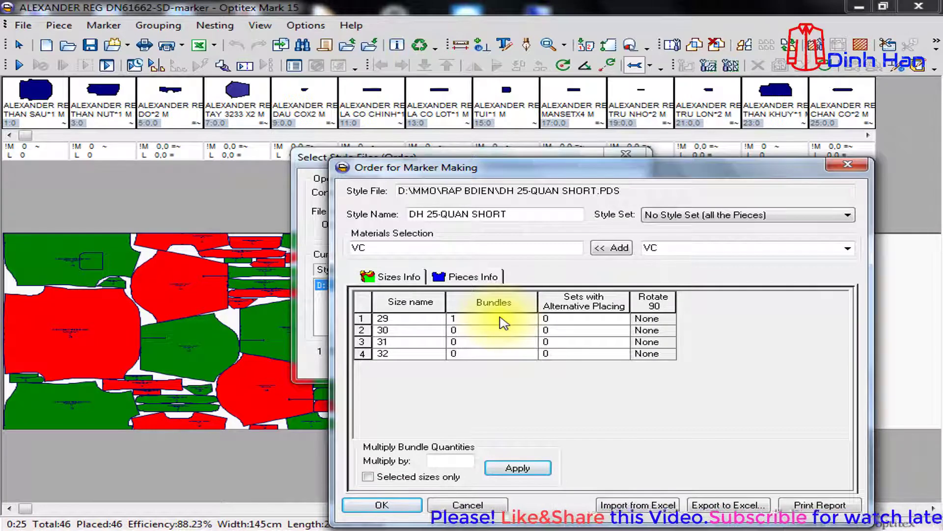
text(1)
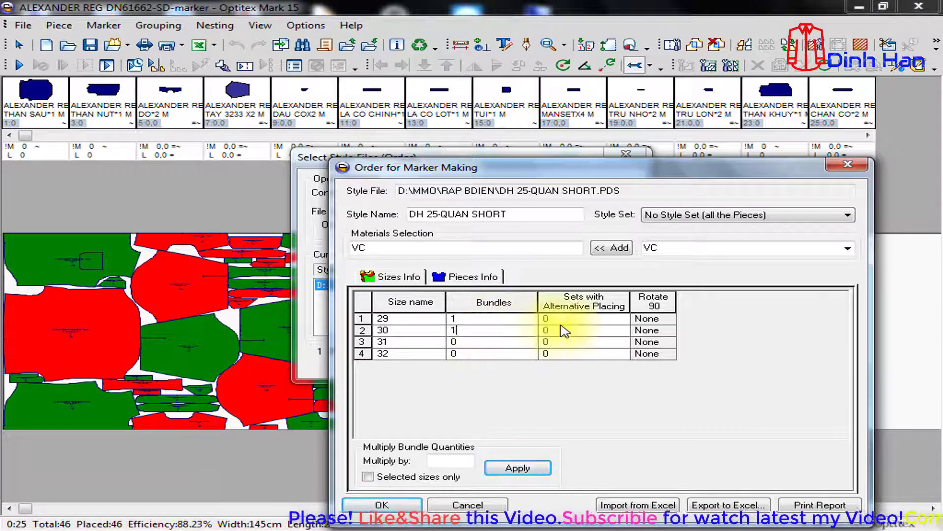
click(552, 330)
text(1)
click(388, 508)
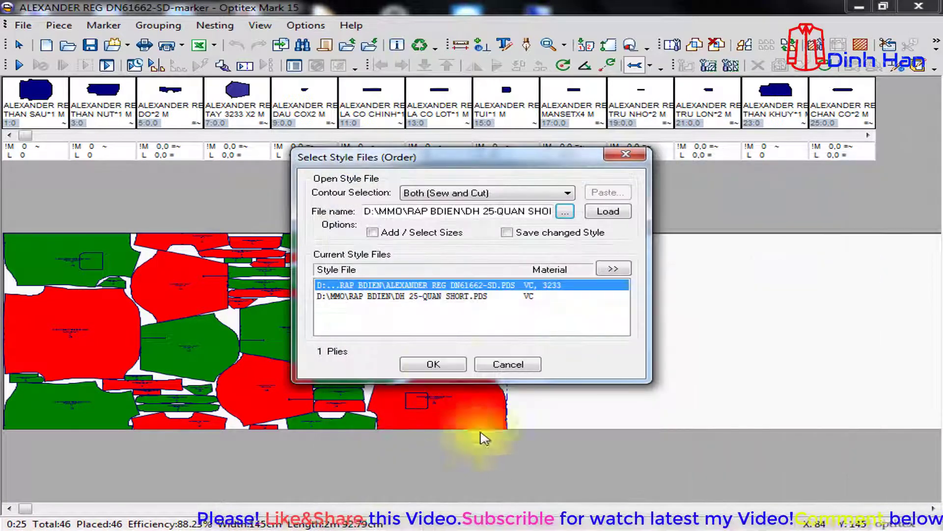
click(432, 363)
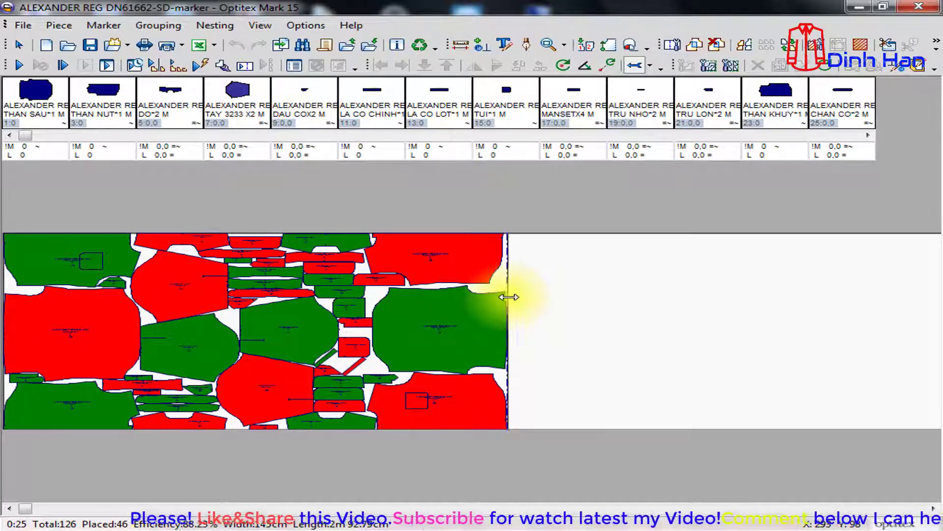
- Auto-nest the unplaced DH 25-QUAN SHORT pieces beyond the existing ALEXANDER layout and save the marker
drag(510, 297, 510, 296)
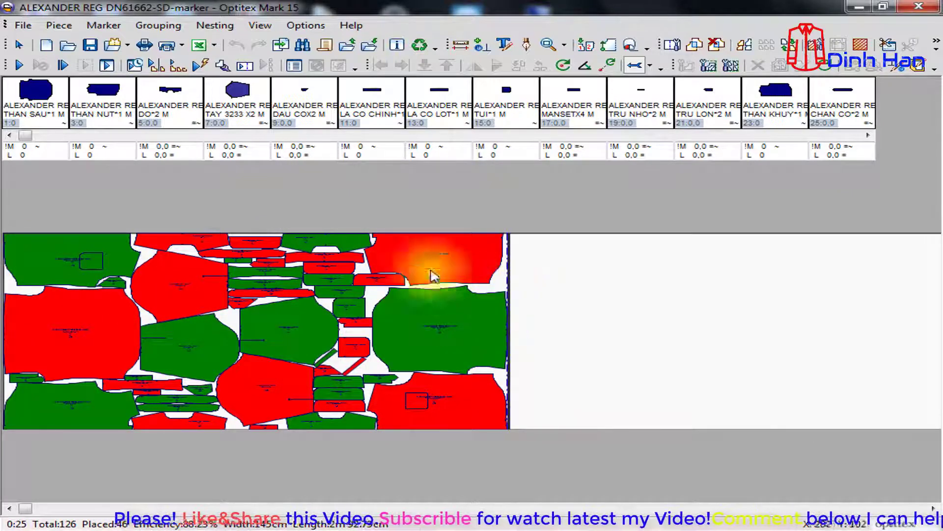
click(68, 69)
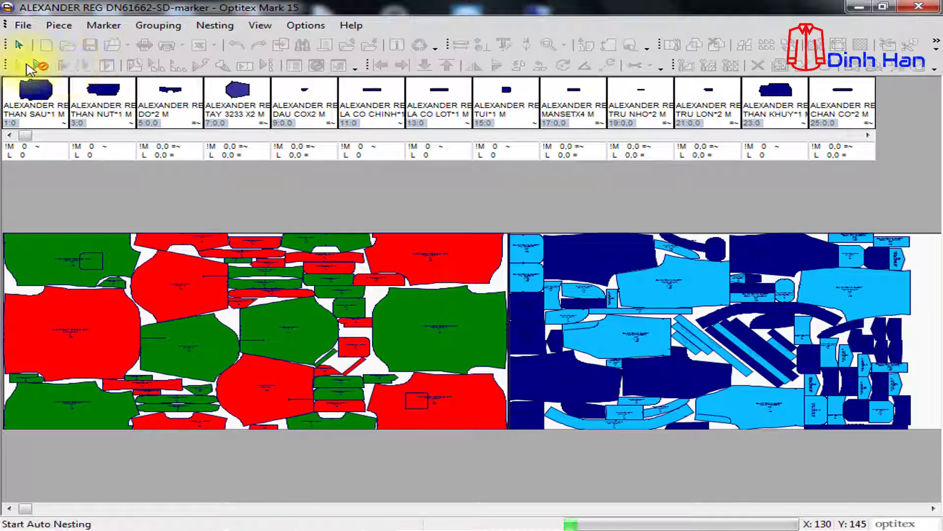
click(41, 66)
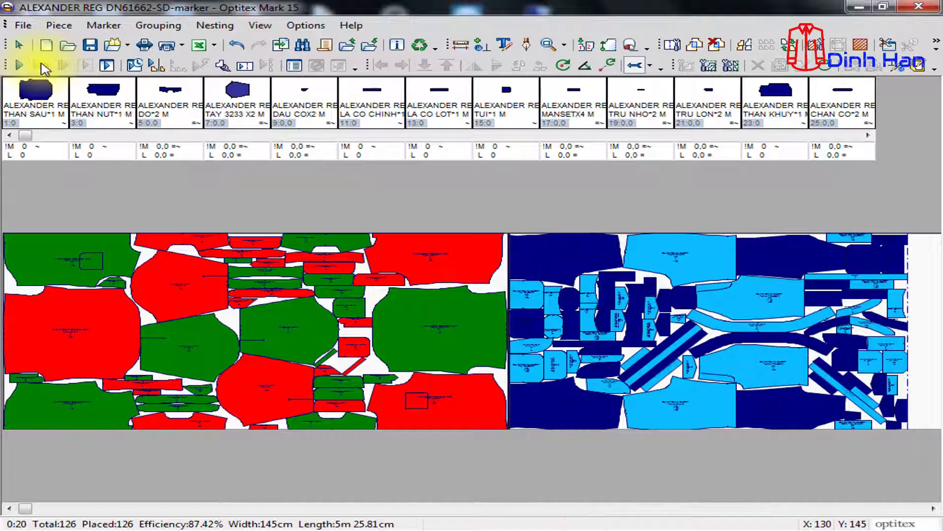
click(92, 50)
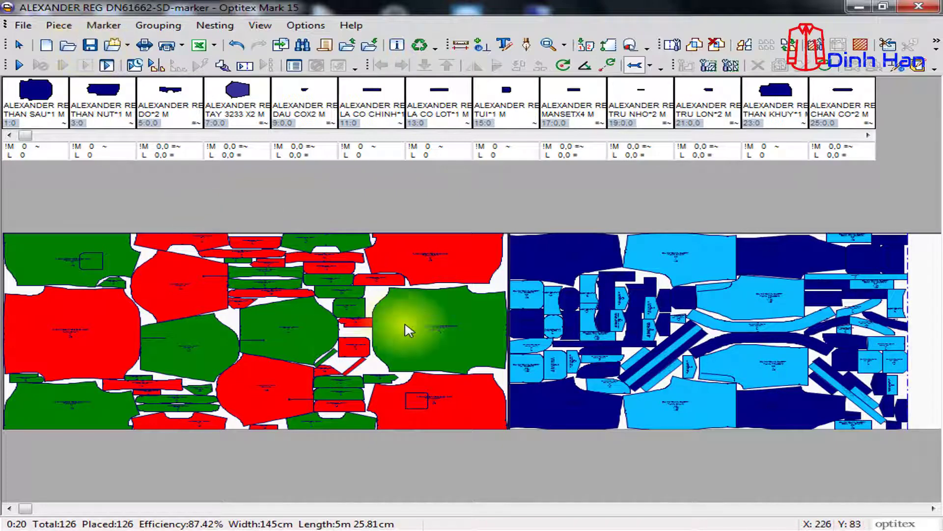
scroll(353, 347, down, 2)
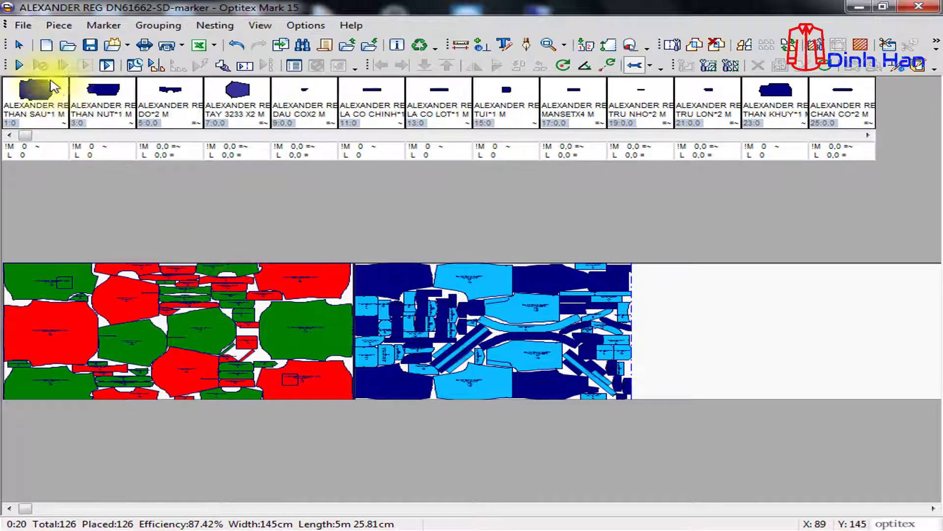
- Try to open a leather file by accepting the Default Table definition without choosing a style file
click(20, 26)
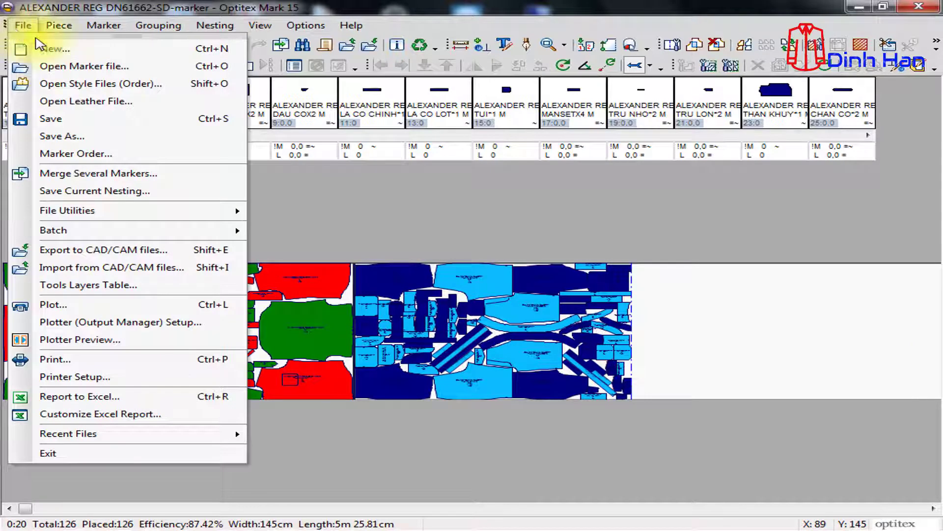
click(125, 101)
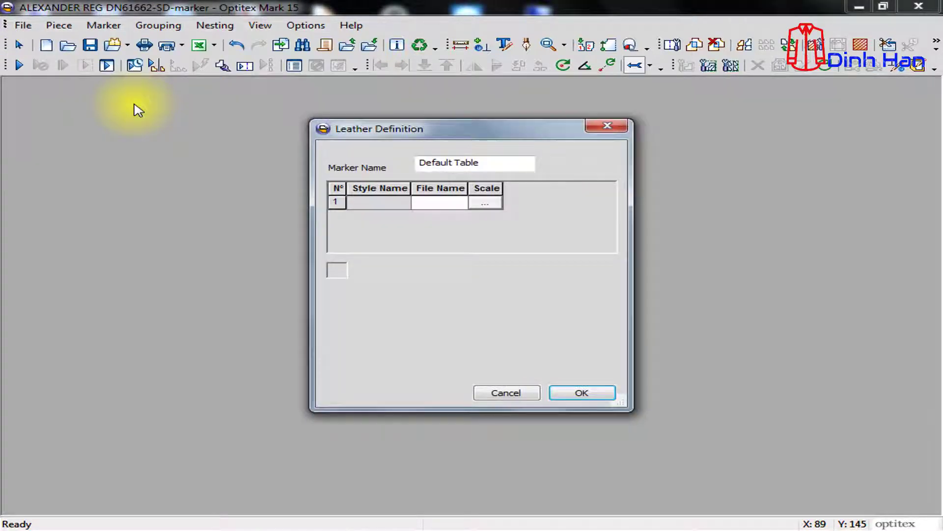
click(583, 393)
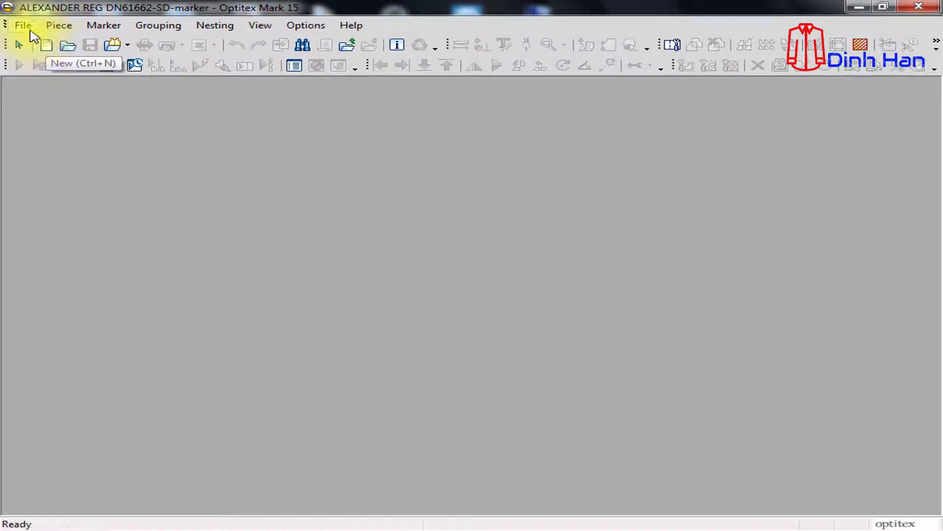
- Reopen the marker file ALEXANDER REG DN61662-SD-marker from the RAP BDIEN folder
click(23, 25)
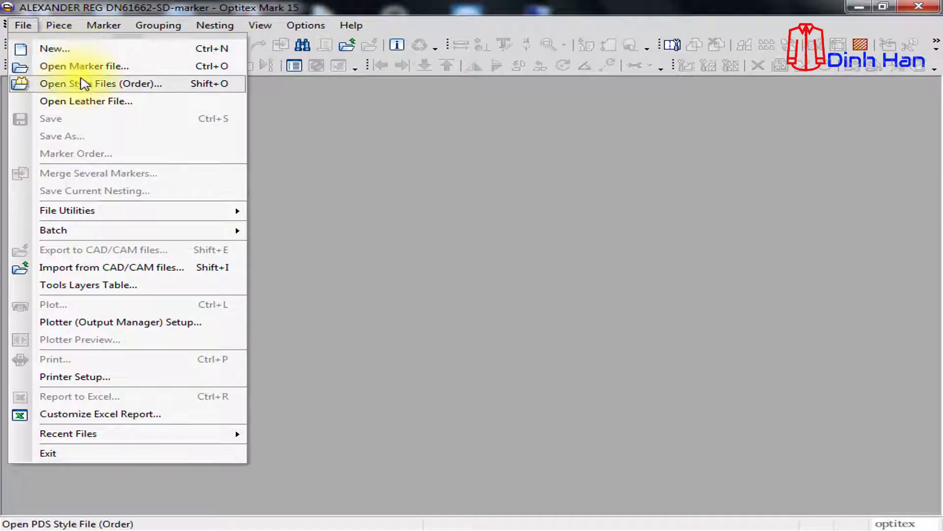
click(71, 66)
click(352, 211)
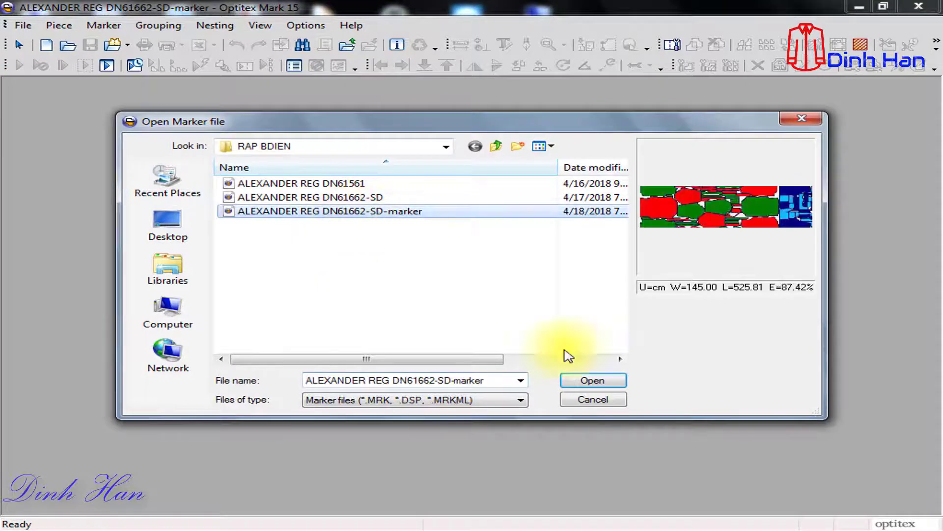
click(588, 379)
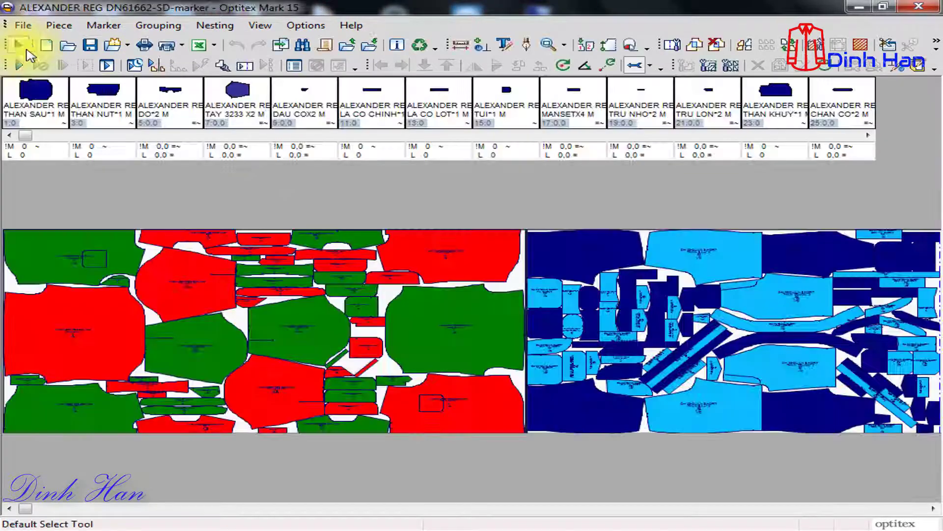
- Open a leather file using the style file ALEXANDER REG DN61561, keeping the marker name Default Table
click(23, 26)
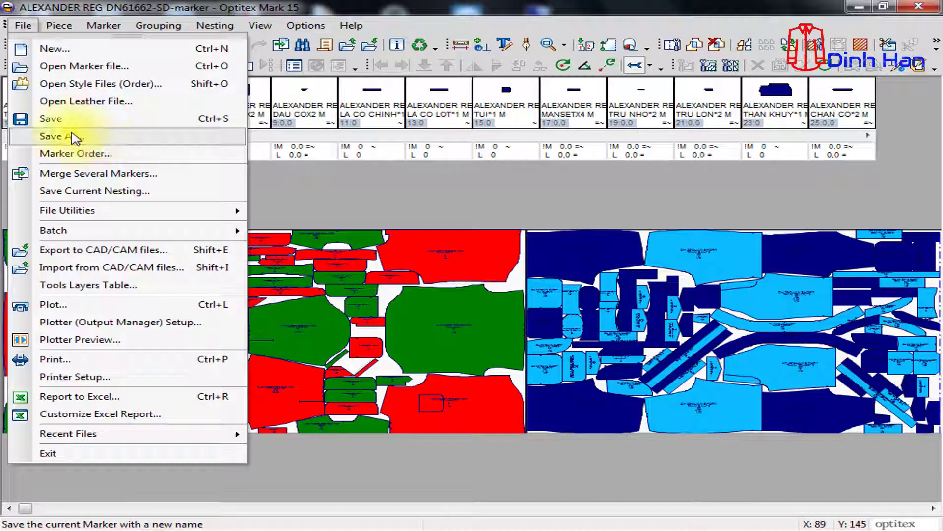
click(98, 101)
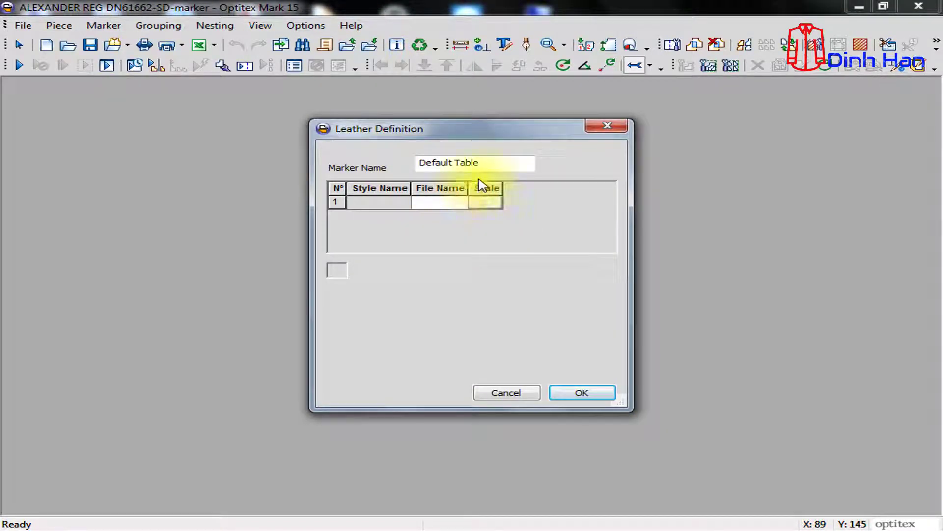
click(460, 203)
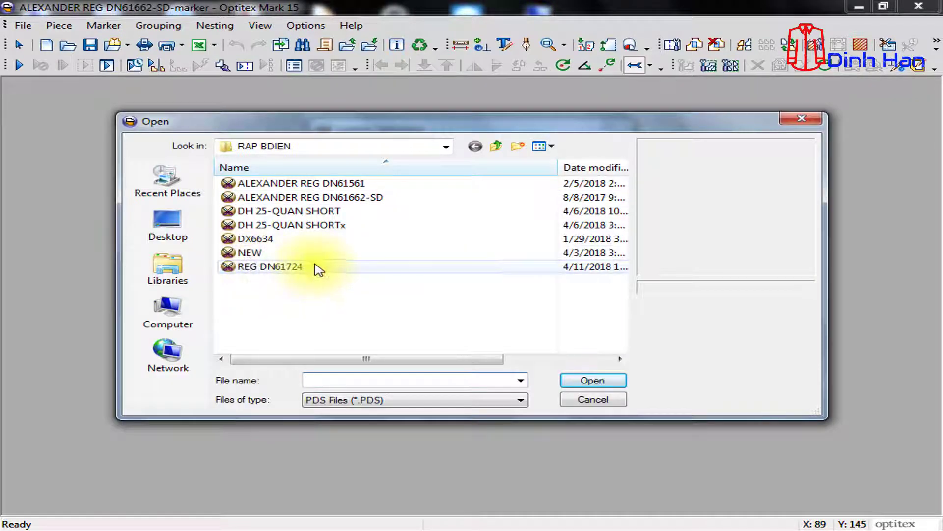
click(276, 268)
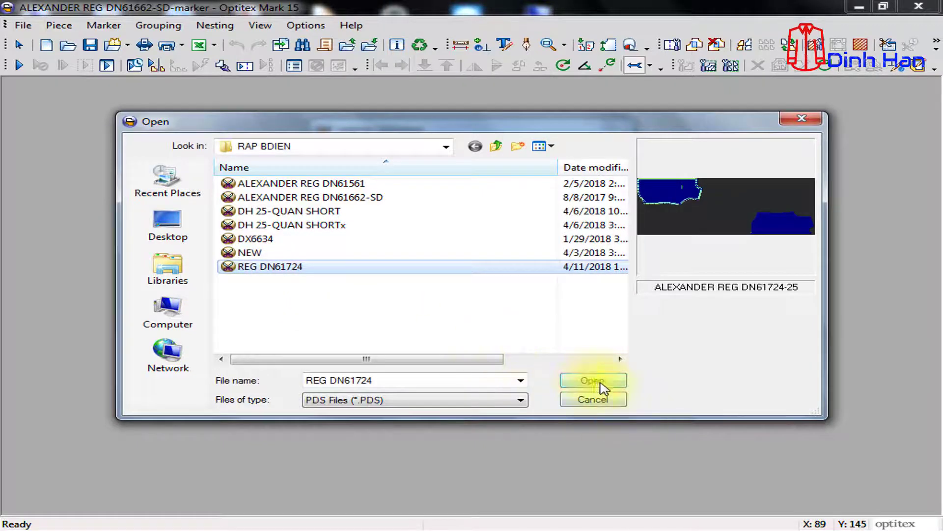
click(326, 183)
click(617, 382)
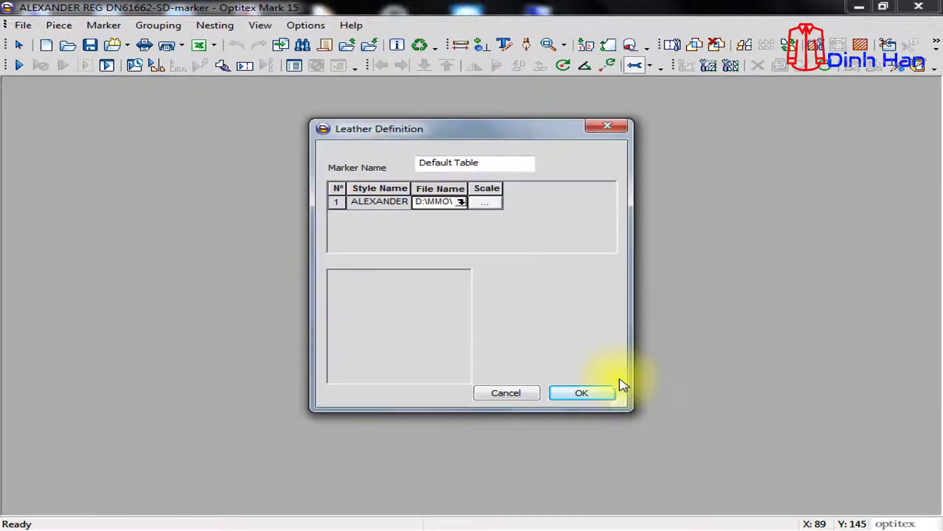
click(585, 397)
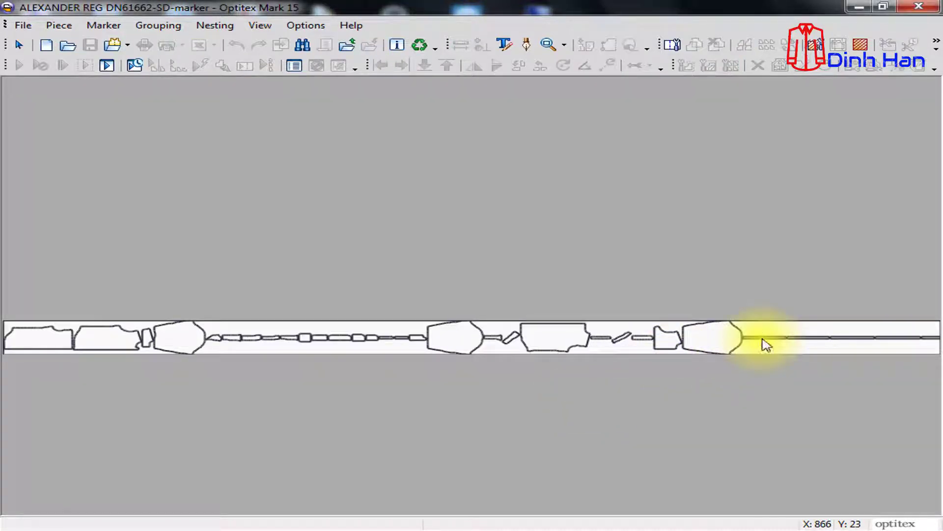
scroll(762, 339, up, 6)
scroll(473, 339, down, 6)
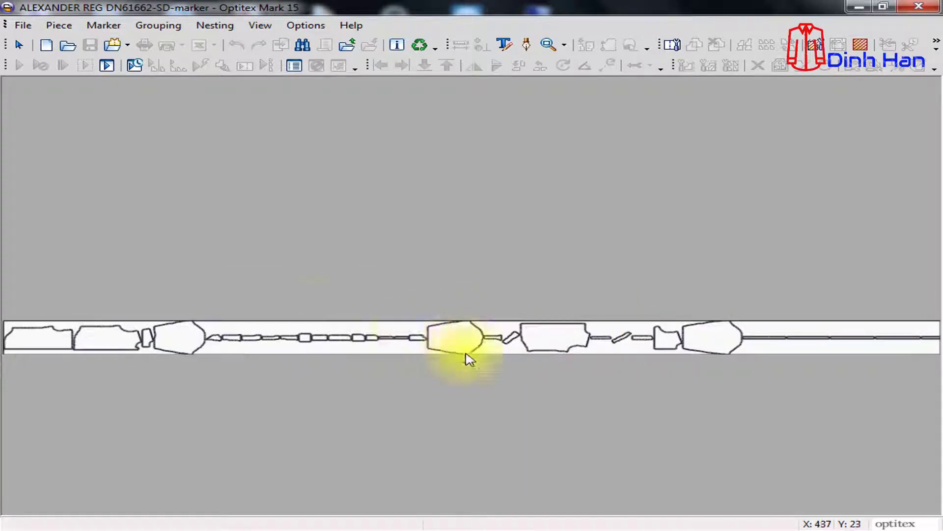
scroll(381, 323, up, 6)
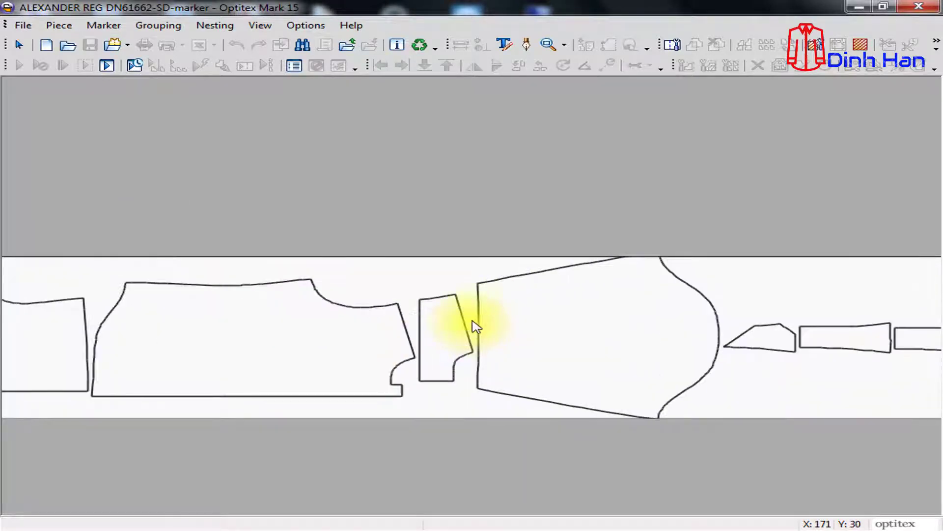
scroll(476, 327, down, 6)
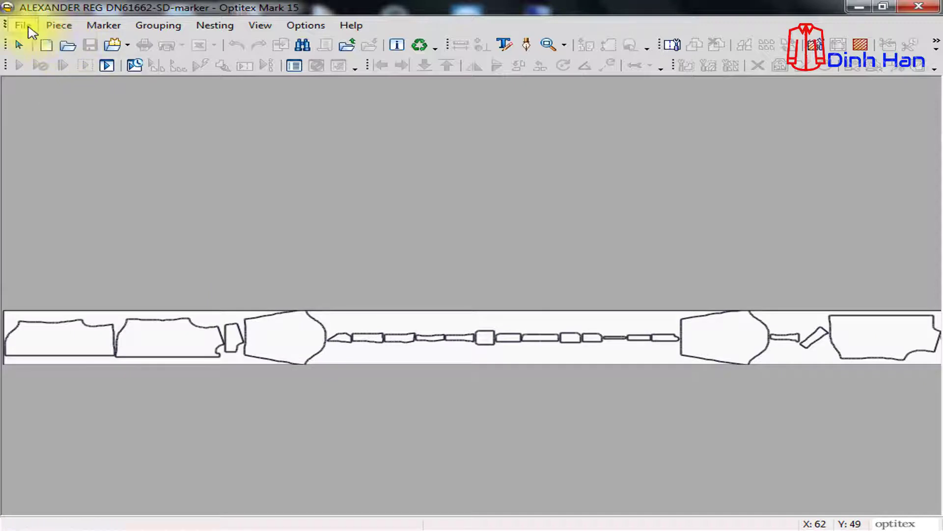
- Return to the leather definition and set the X scale percentage of the ALEXANDER style to 145
click(24, 25)
click(80, 99)
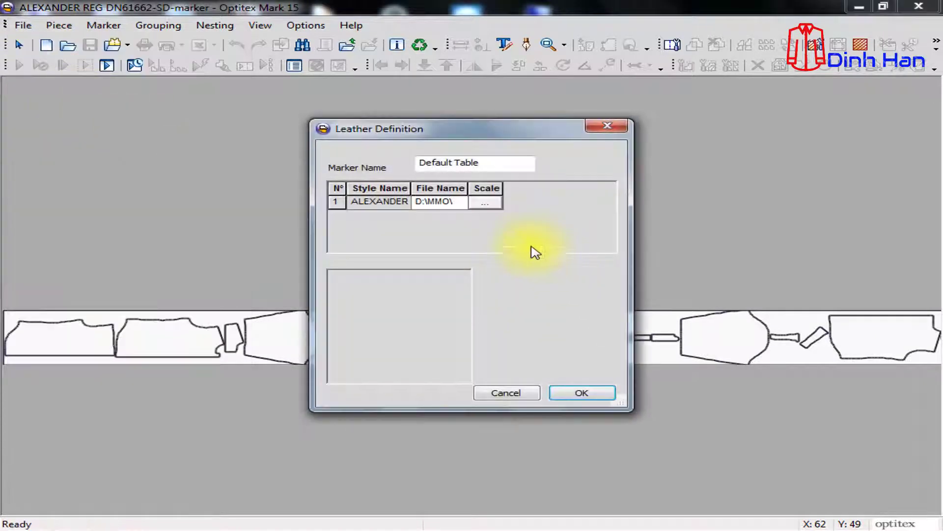
click(484, 203)
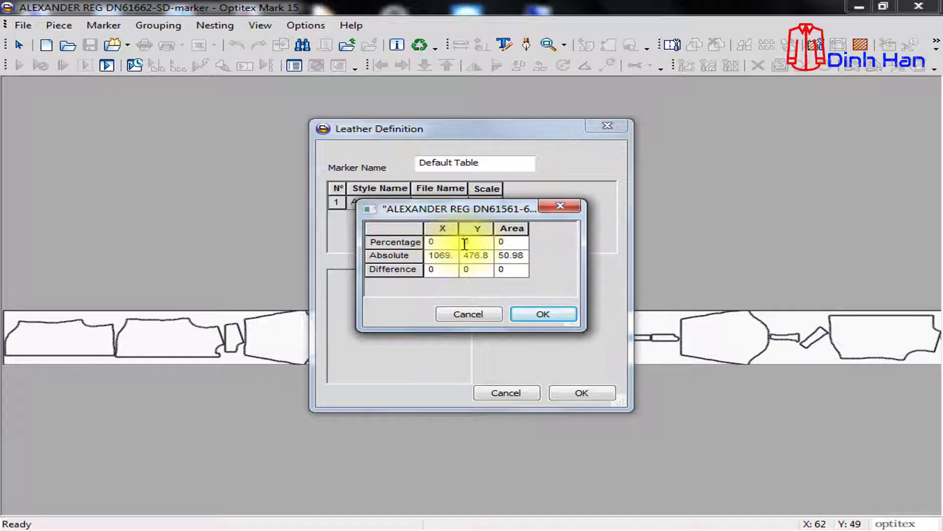
click(445, 242)
text(14)
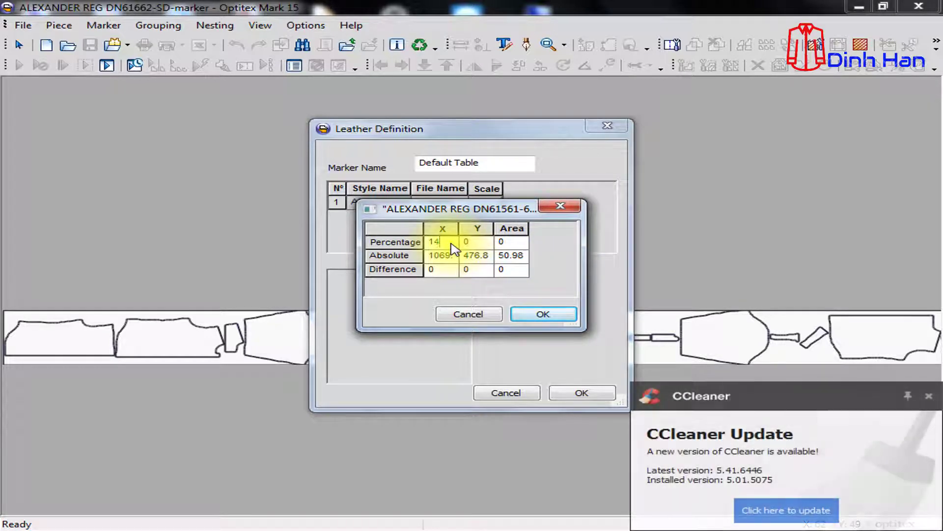
text(5)
- Set the Y scale percentage of the leather style to 1000 and apply the leather definition
click(488, 245)
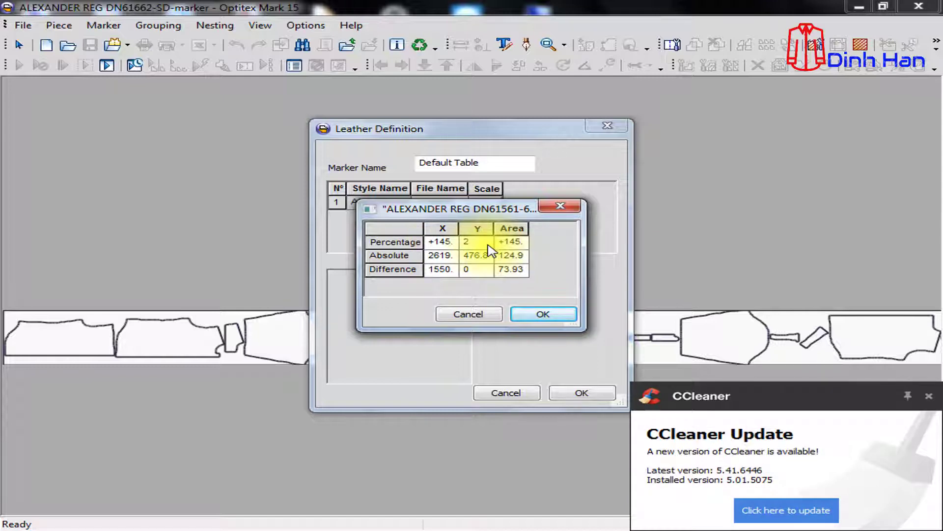
text(100)
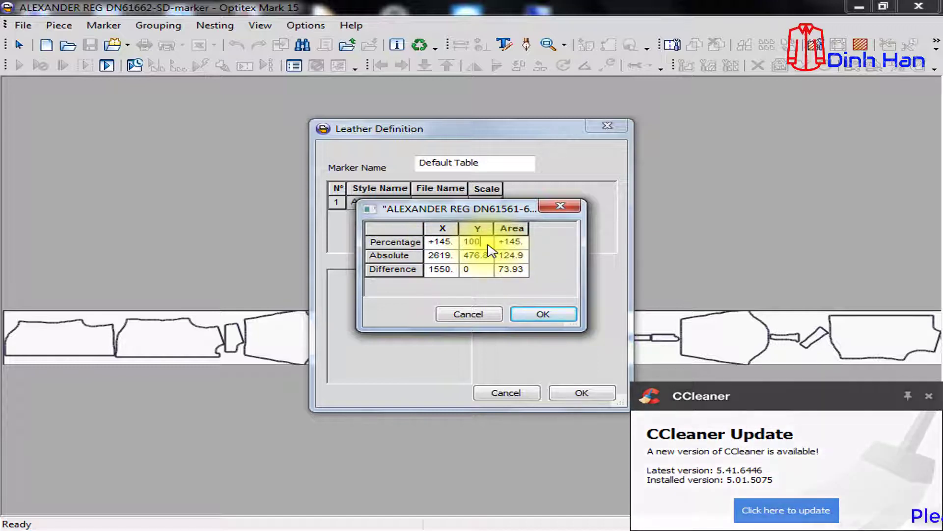
text(0.)
click(560, 315)
click(583, 392)
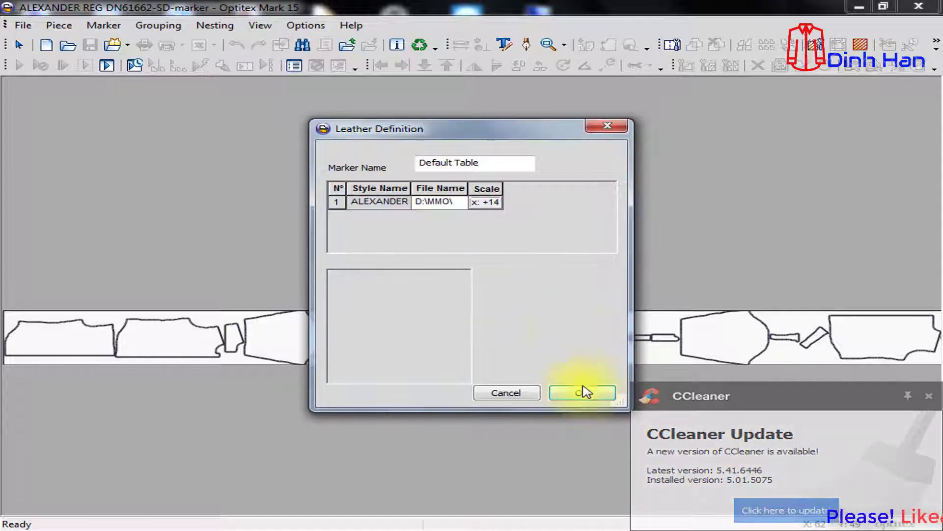
scroll(458, 388, down, 4)
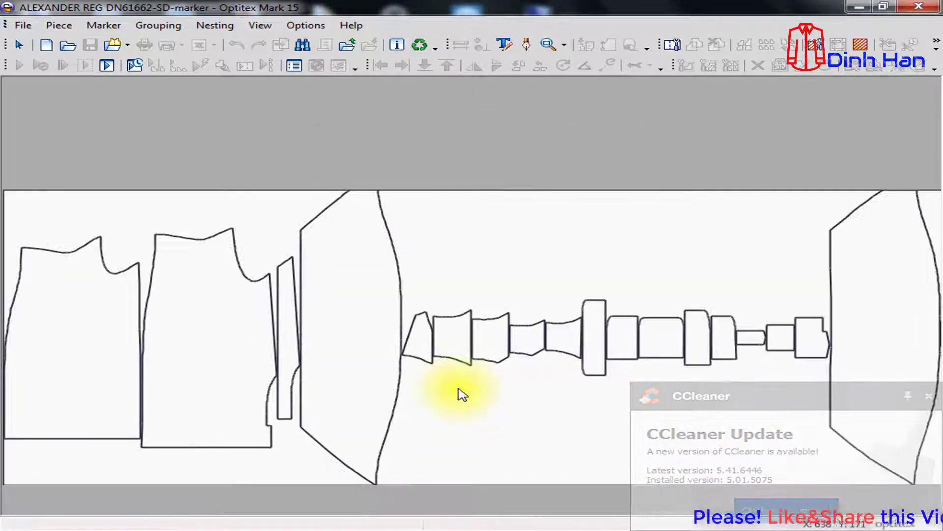
scroll(761, 355, up, 3)
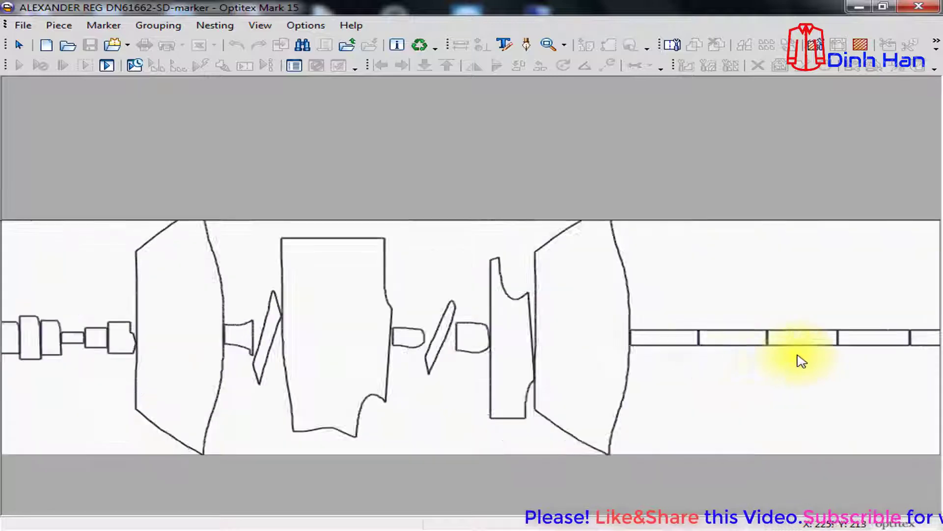
scroll(750, 362, down, 2)
scroll(476, 343, up, 3)
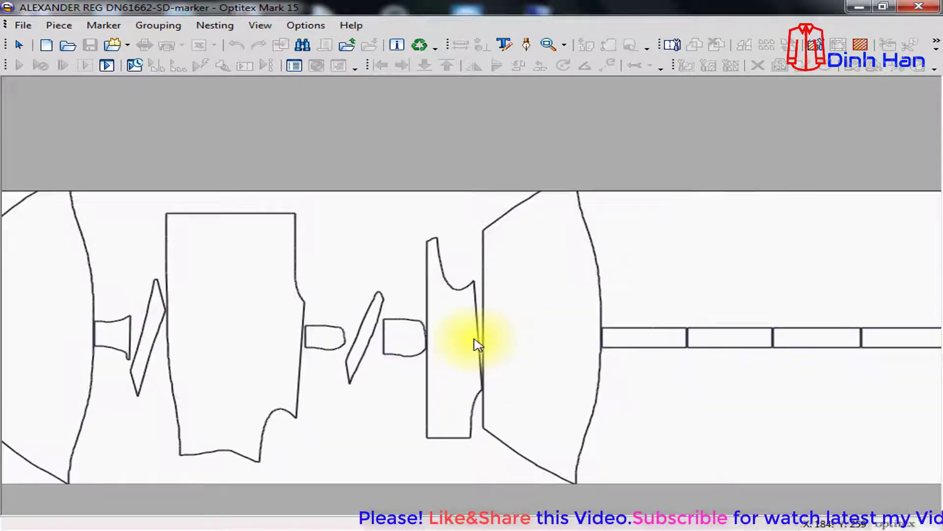
- Open the marker file ALEXANDER REG DN61662-SD-marker from the RAP BDIEN folder in place of the leather layout
scroll(463, 337, down, 5)
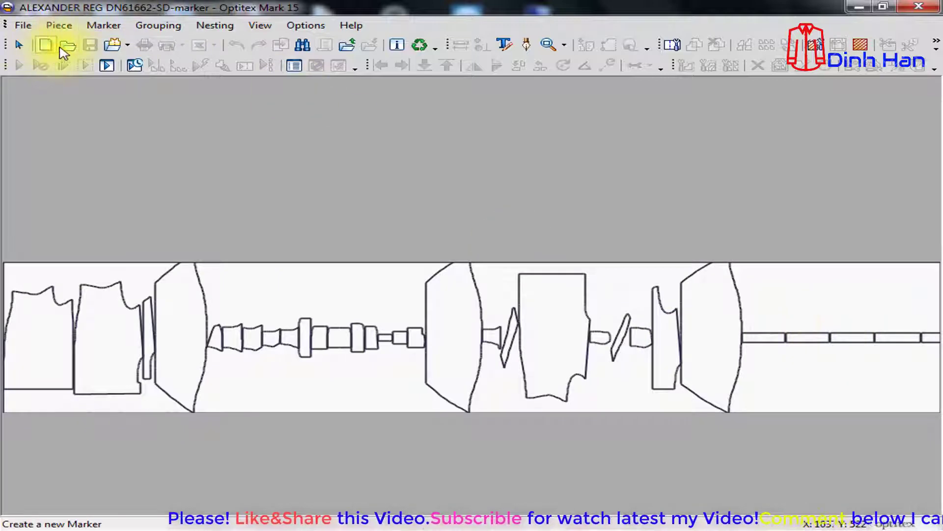
click(22, 26)
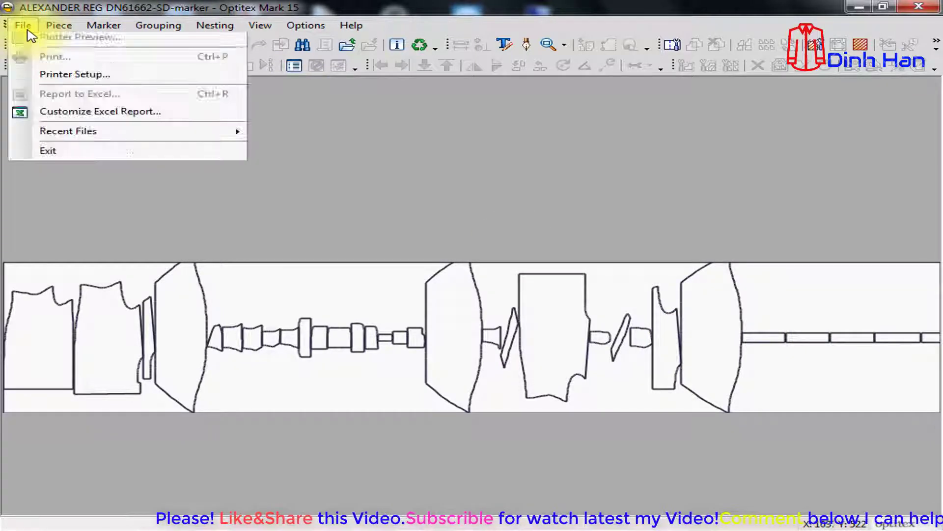
click(73, 67)
click(301, 211)
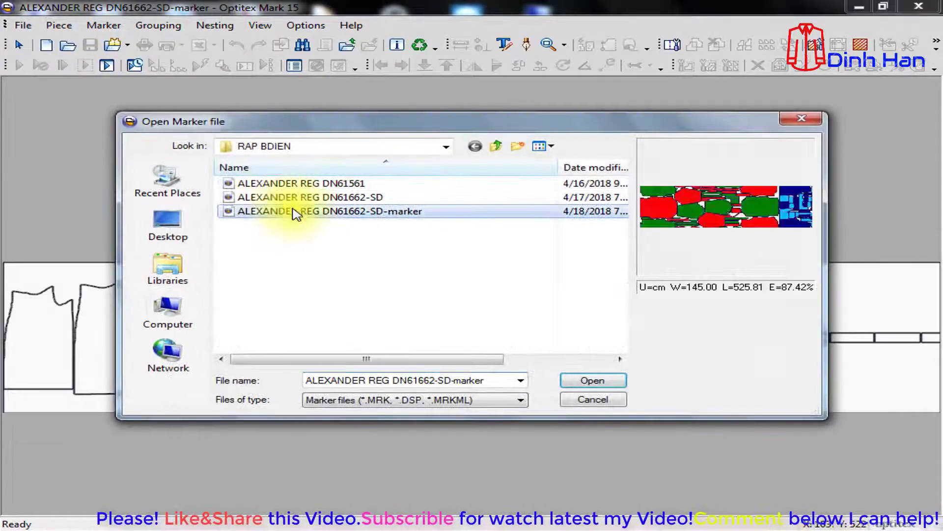
click(593, 380)
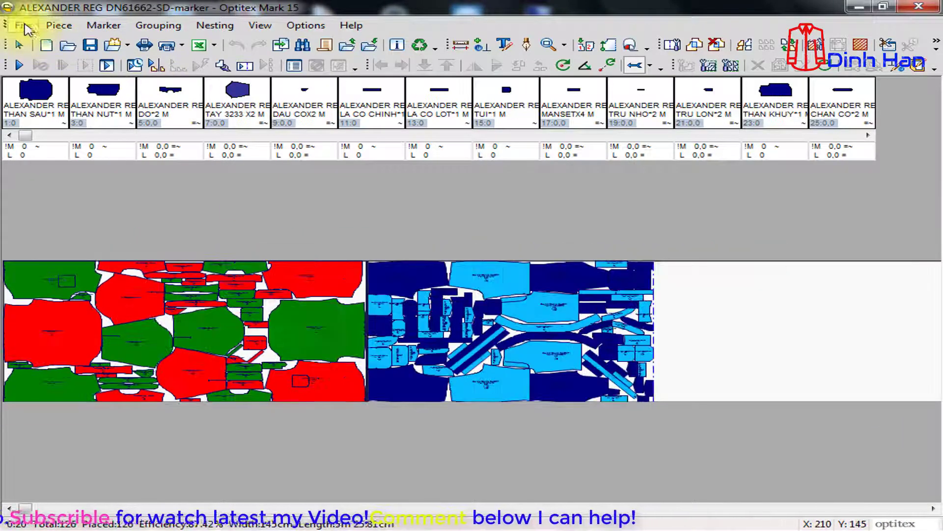
- Save the marker, and save a copy of it in RAP BDIEN as ALEXANDER REG DN61662-SD-marker SKIRT-TROUSER
click(22, 26)
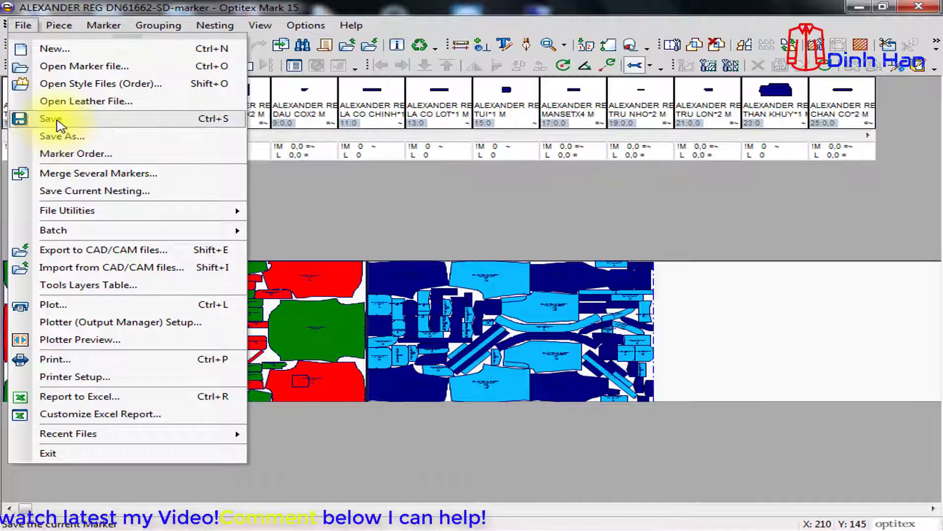
click(58, 123)
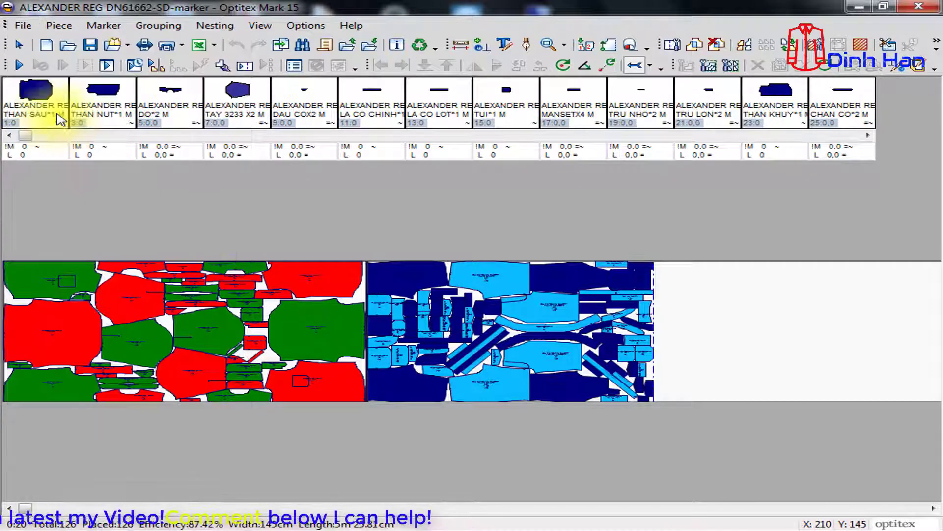
click(22, 25)
click(64, 136)
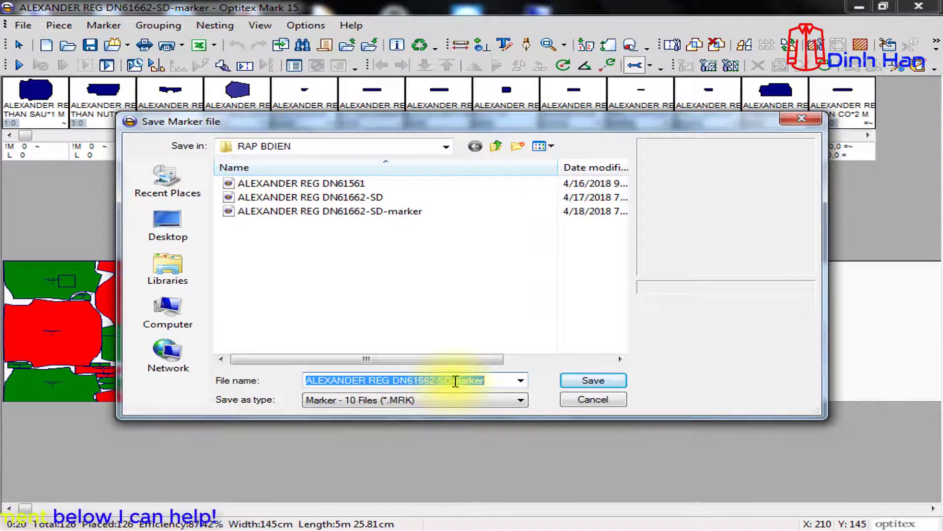
click(490, 382)
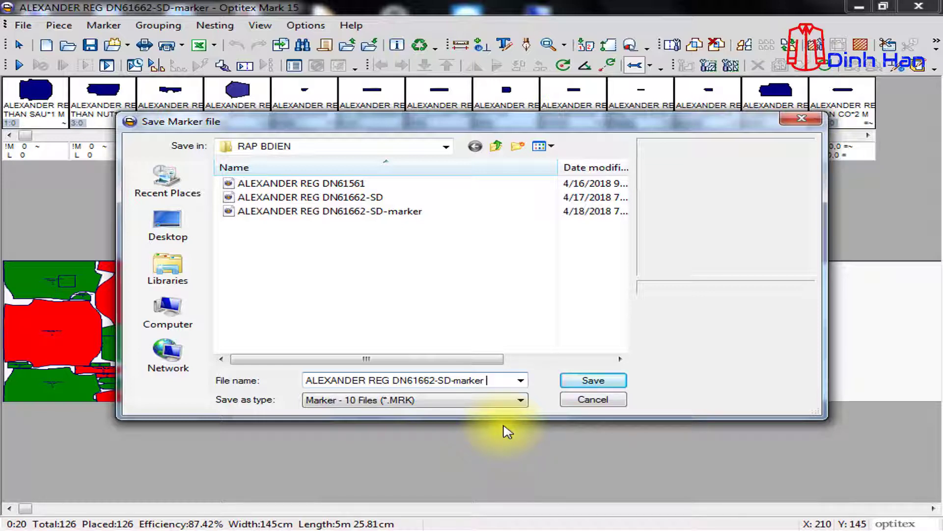
text(RT)
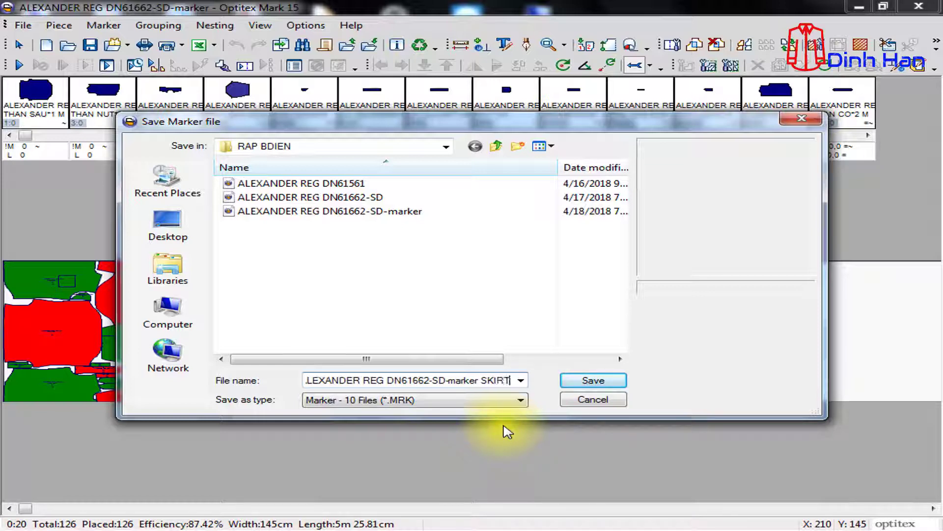
text(-)
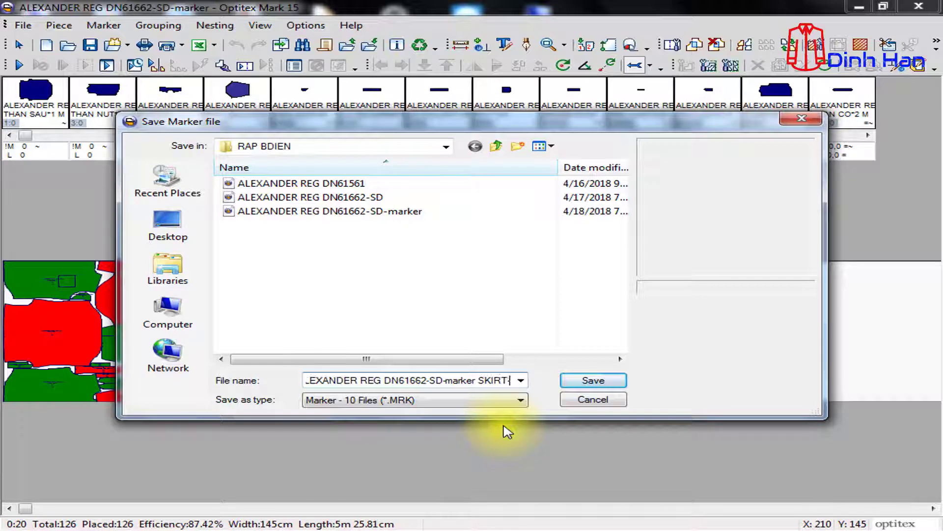
text(TR)
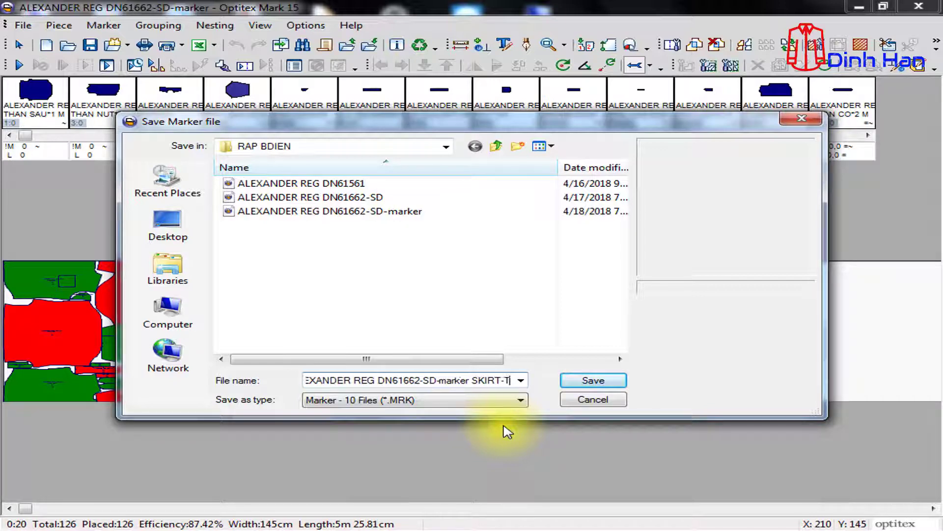
text(O)
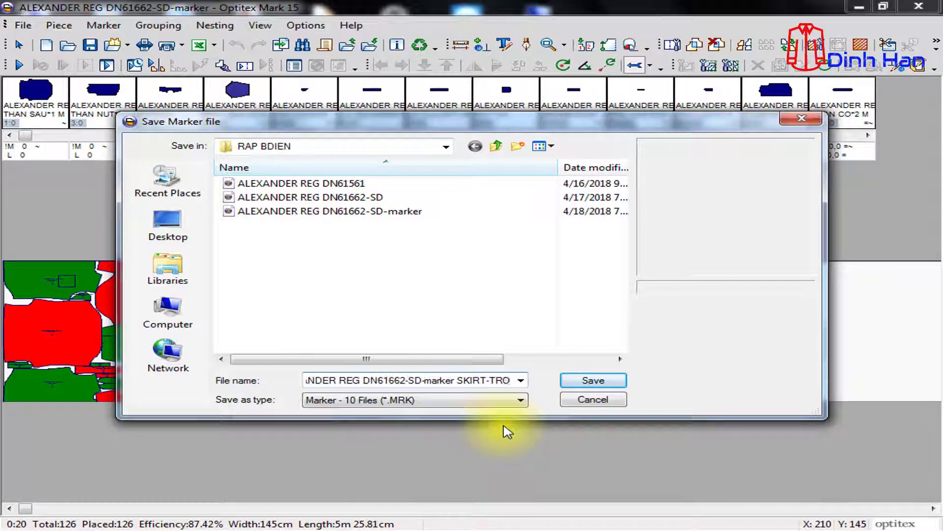
text(USER)
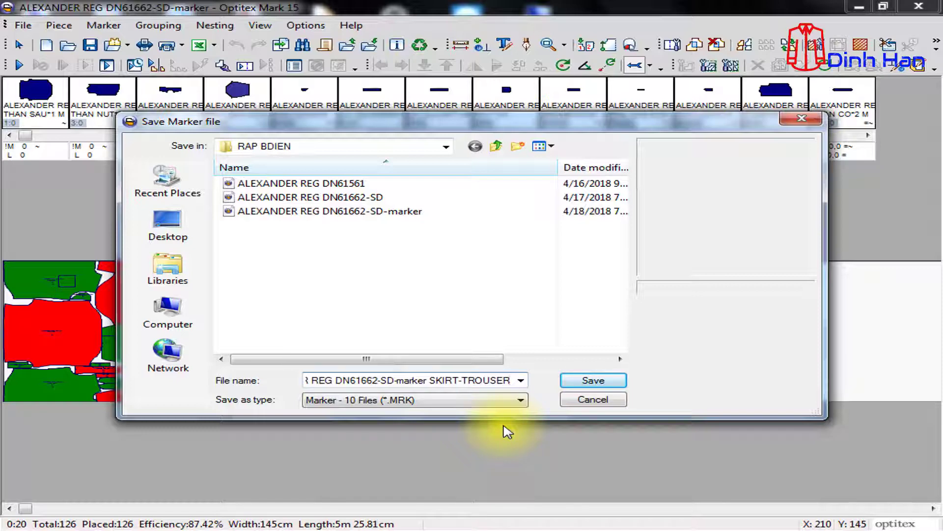
click(592, 381)
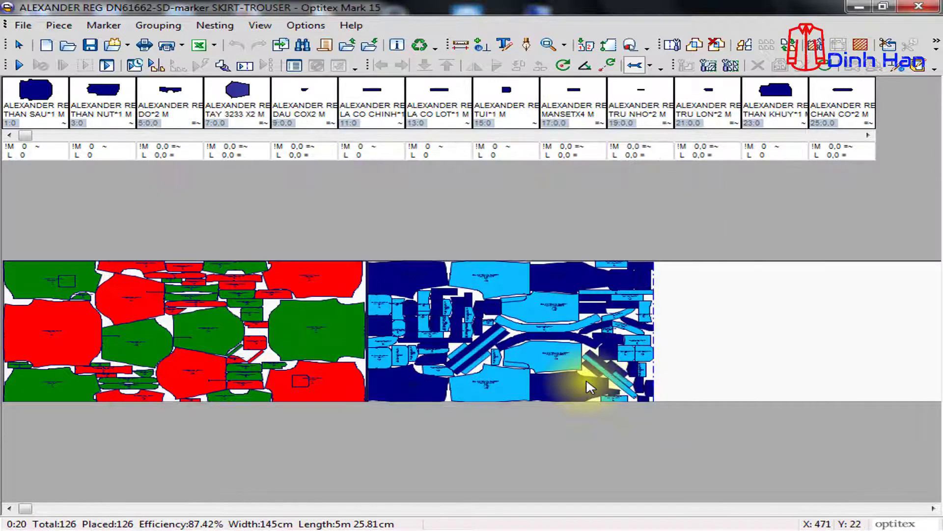
- Review the size bundles in the marker order of the DH 25-QUAN SHORT style and close it without changes
click(26, 27)
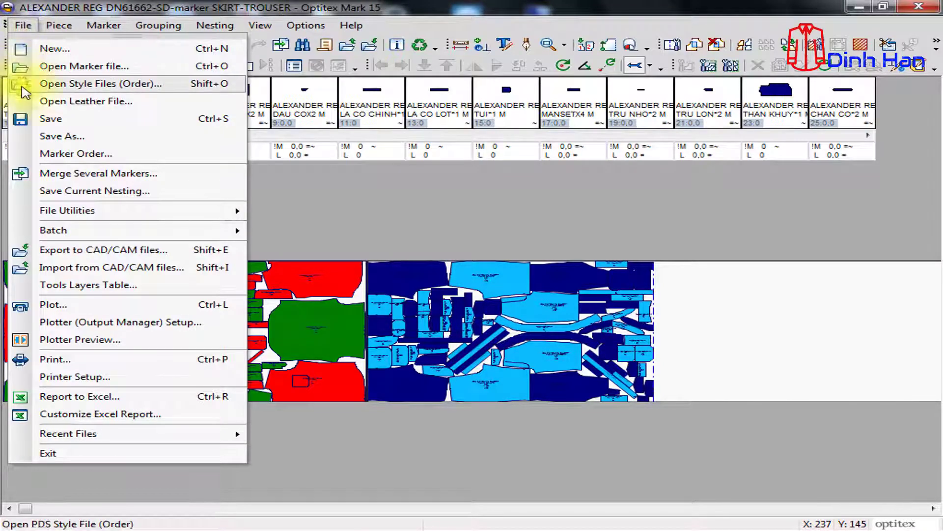
click(131, 154)
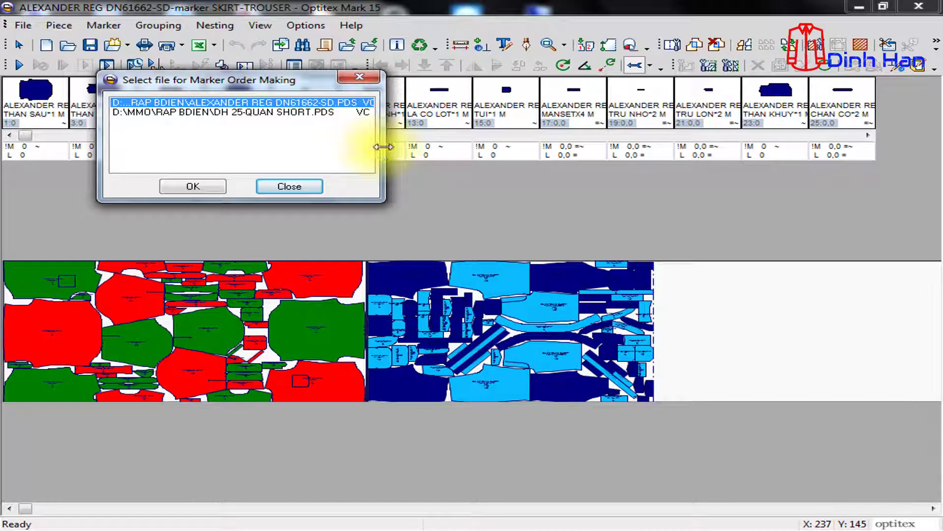
drag(383, 147, 760, 184)
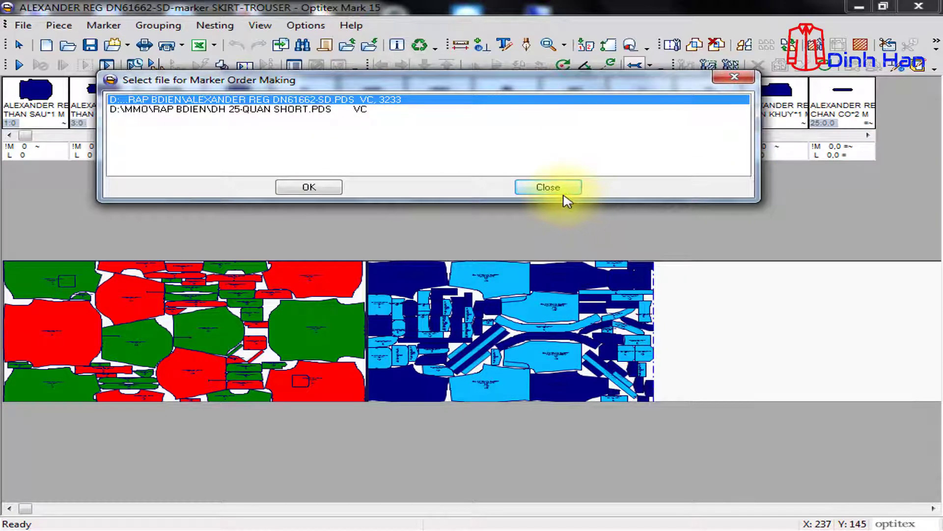
click(256, 109)
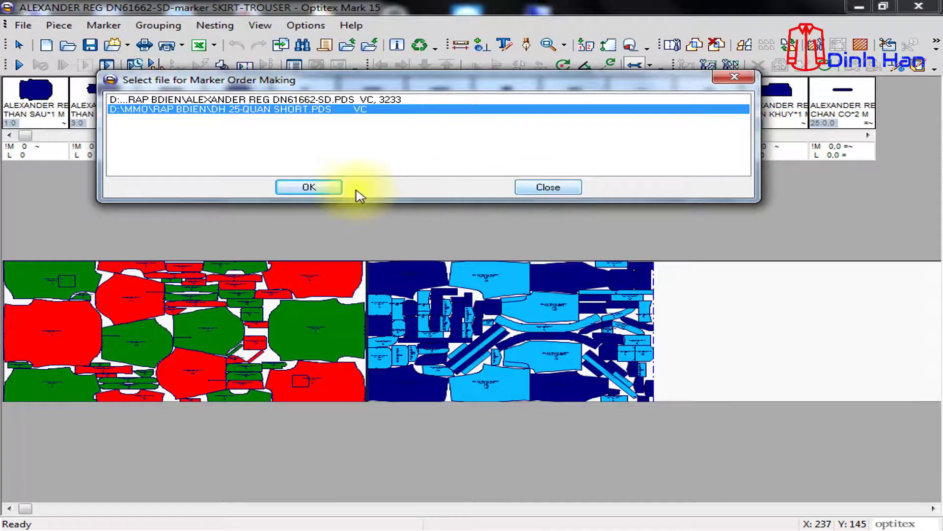
click(319, 191)
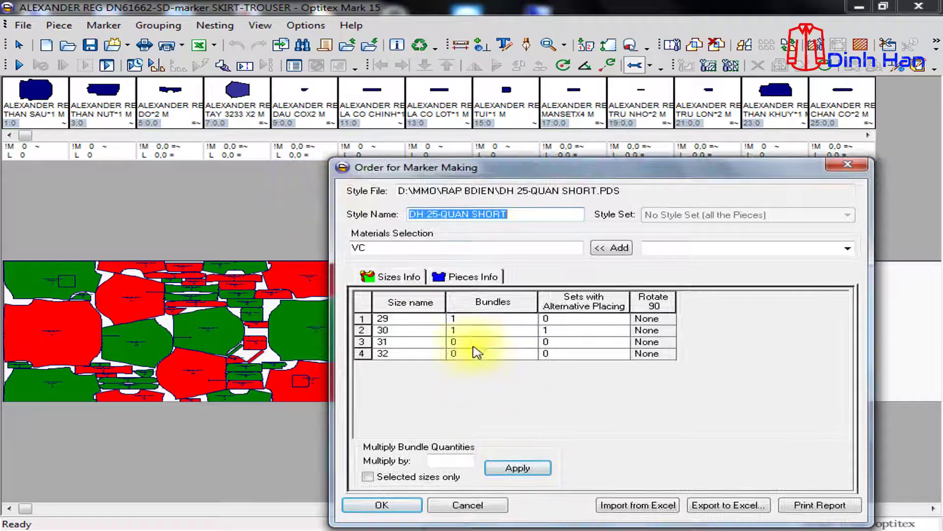
click(477, 322)
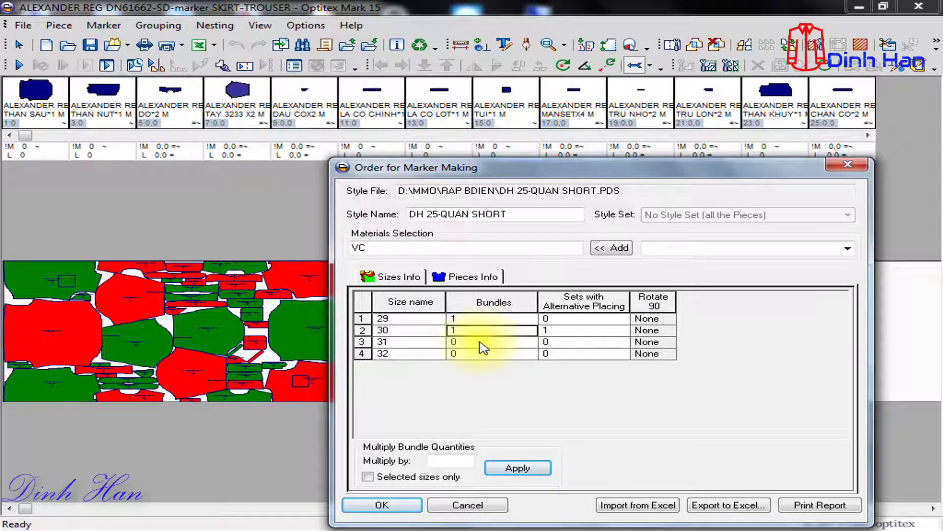
click(848, 165)
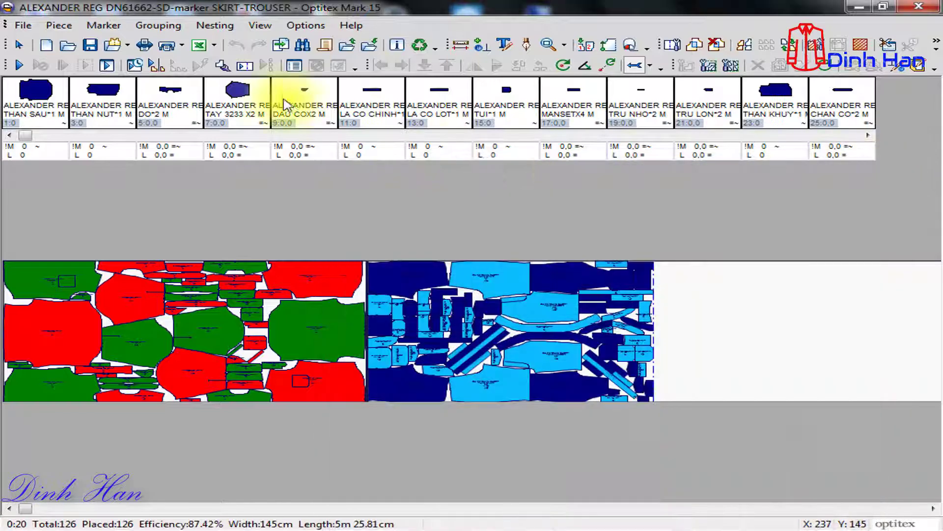
- Add bundles for size 31 in the marker order of the DH 25-QUAN SHORT style and apply the order
click(22, 25)
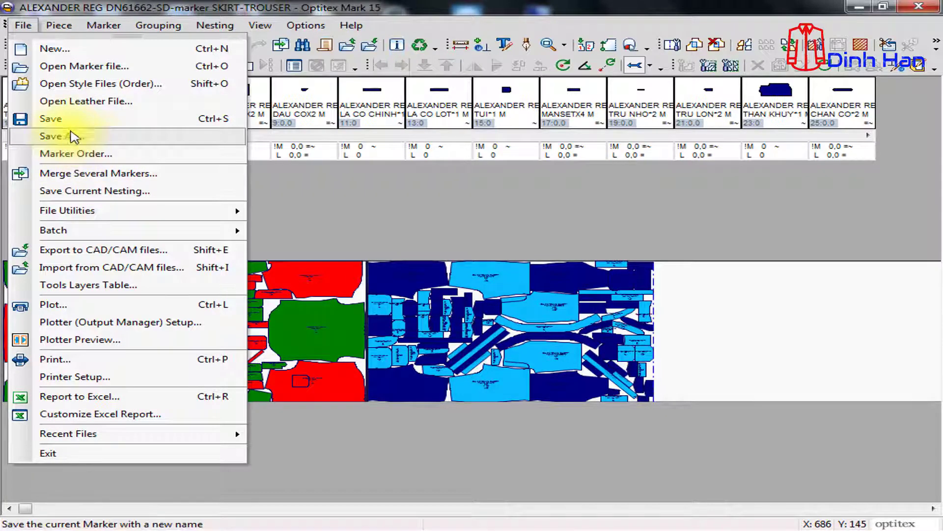
click(112, 155)
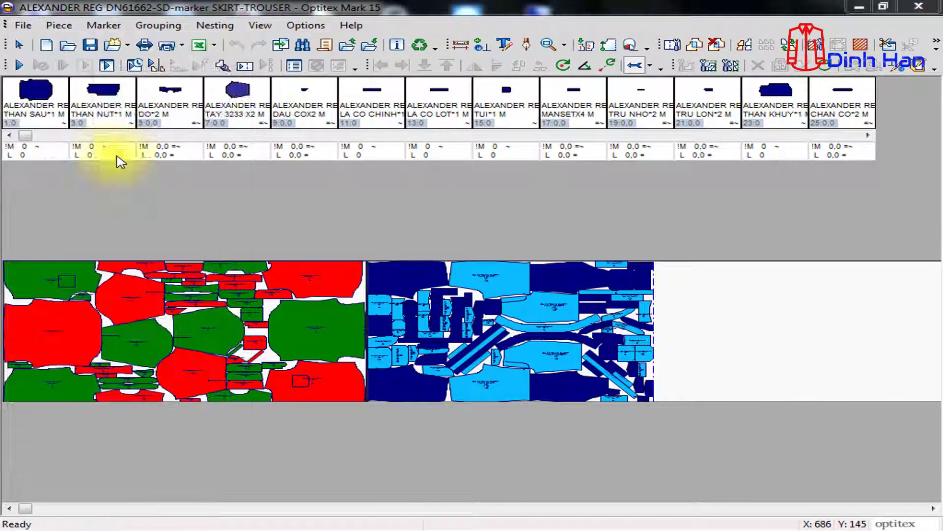
click(294, 113)
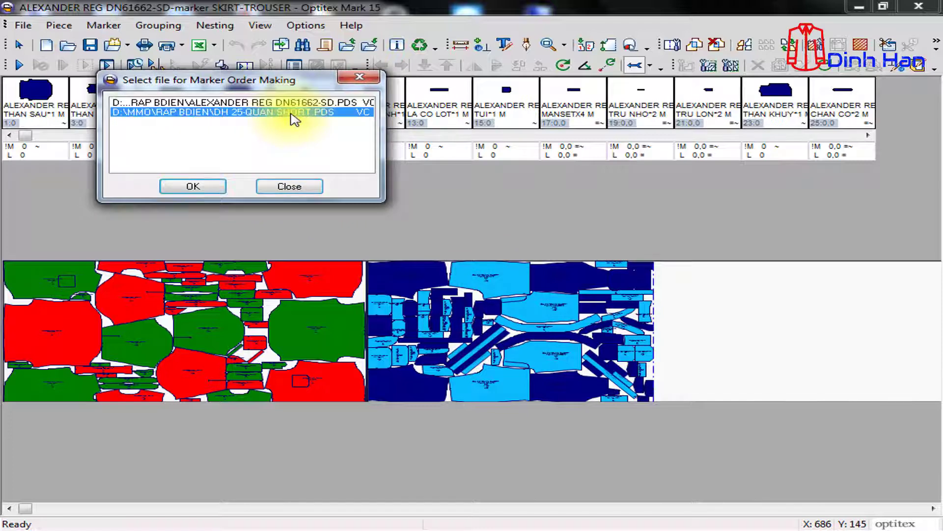
click(203, 188)
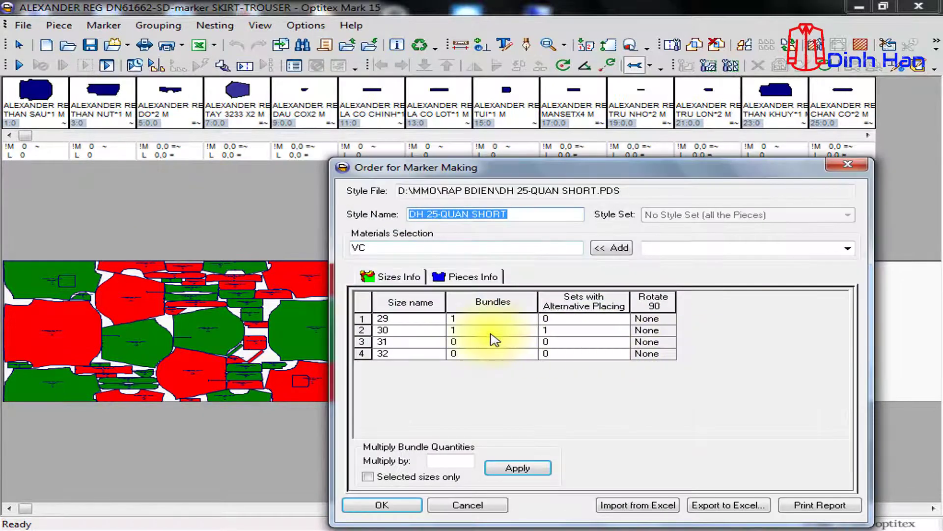
click(485, 344)
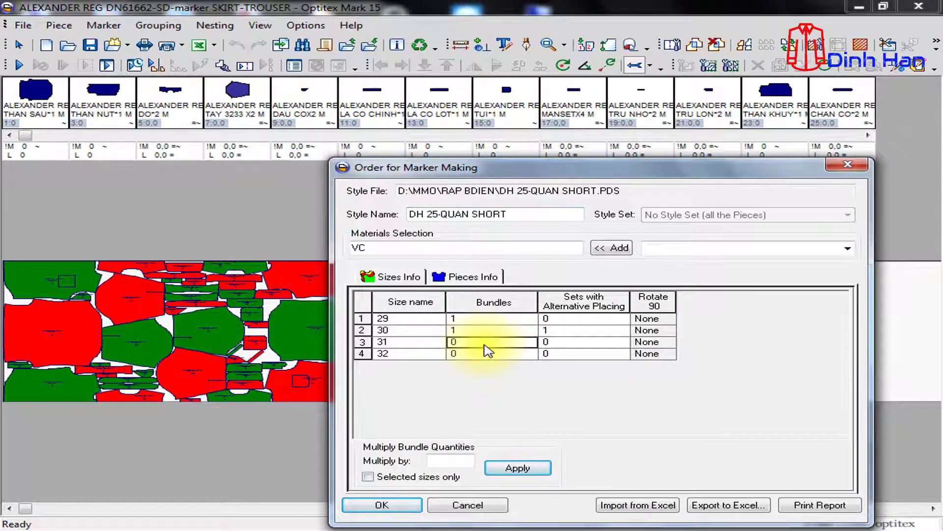
click(408, 506)
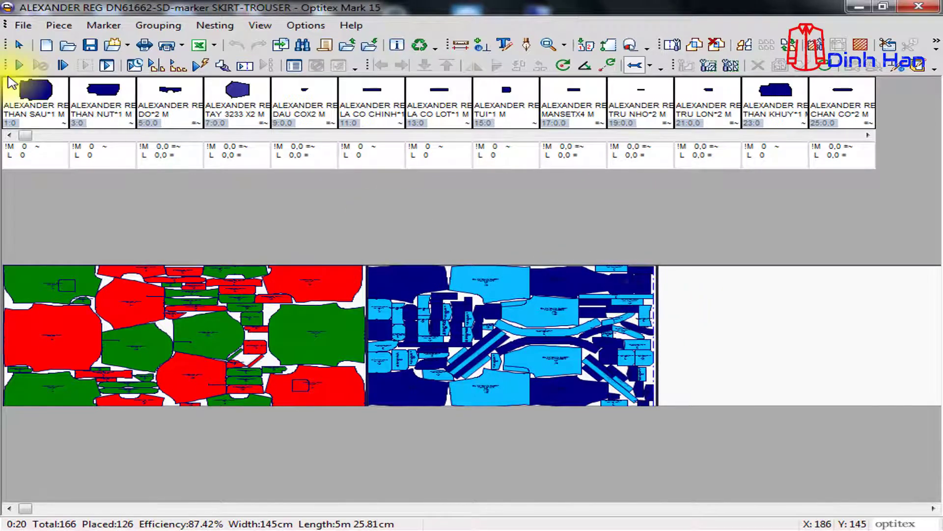
- Auto-nest the newly ordered pieces after the already placed ones, stopping the nesting once they are all placed
scroll(657, 324, up, 1)
scroll(481, 331, up, 1)
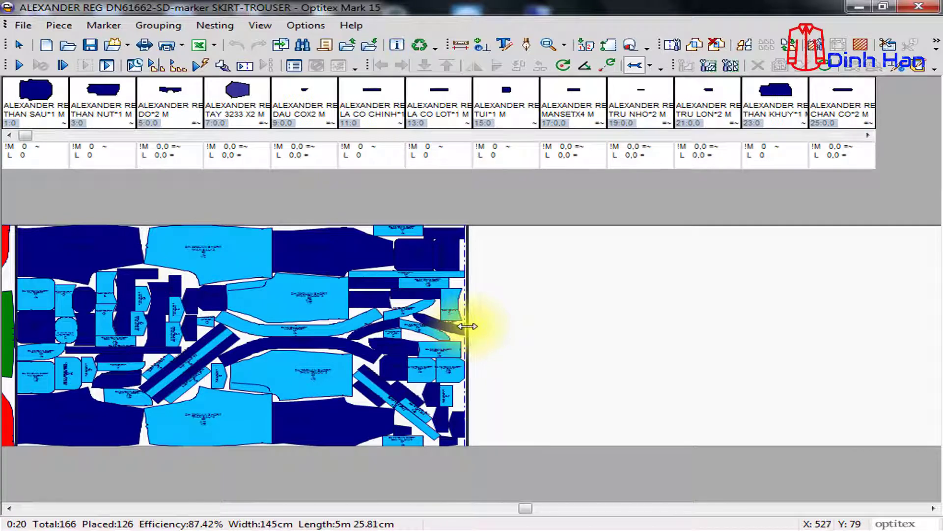
click(63, 66)
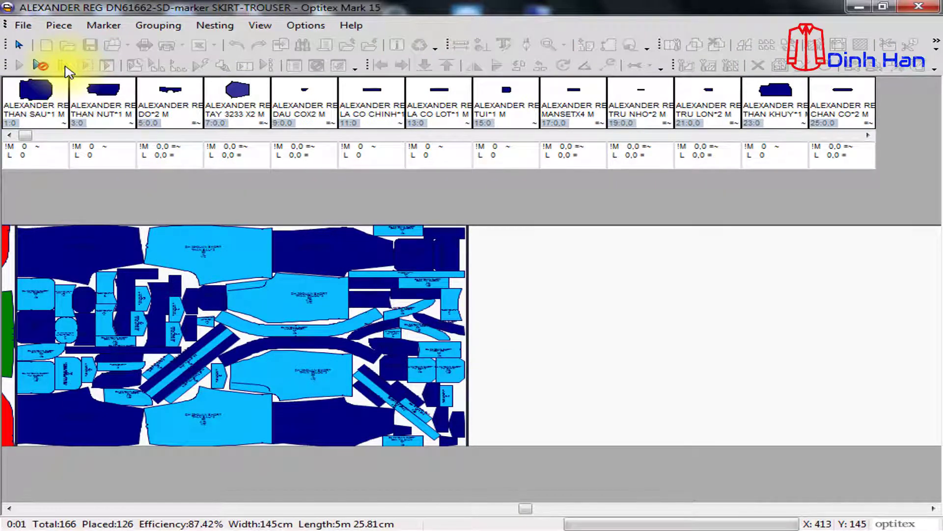
click(39, 66)
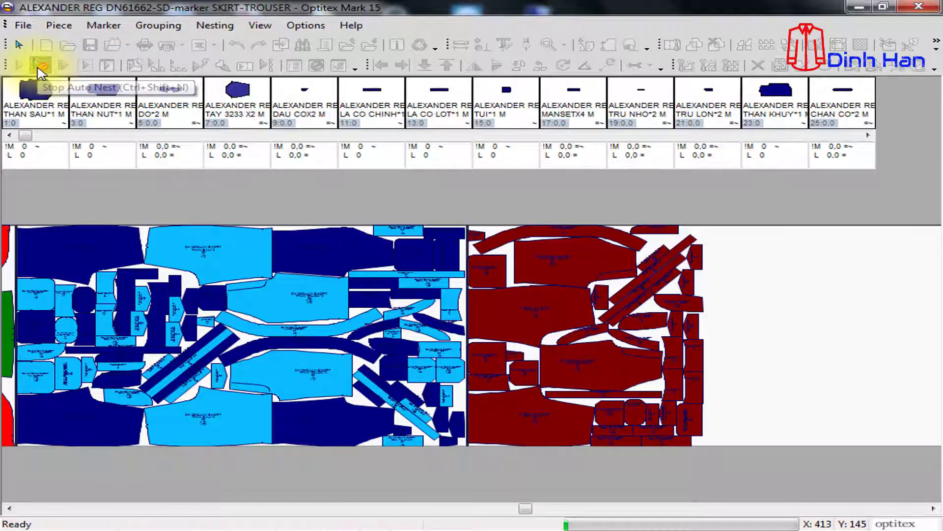
scroll(475, 361, down, 3)
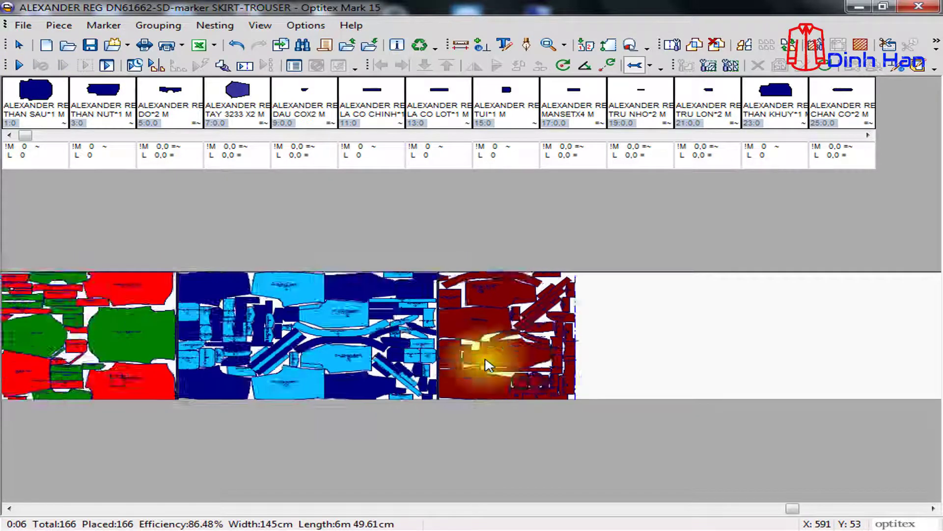
scroll(489, 365, down, 1)
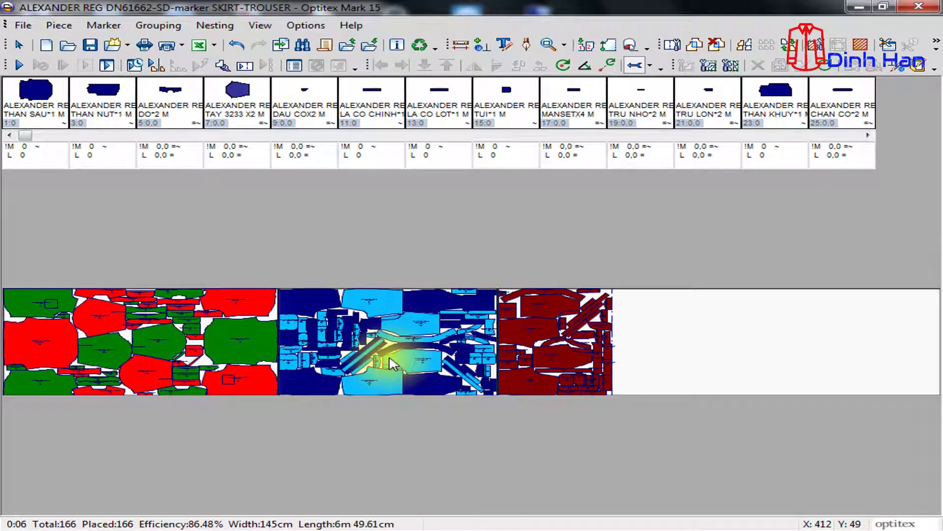
- Merge the marker file ALEXANDER REG DN61662-SD-marker from RAP BDIEN into the current marker
click(22, 25)
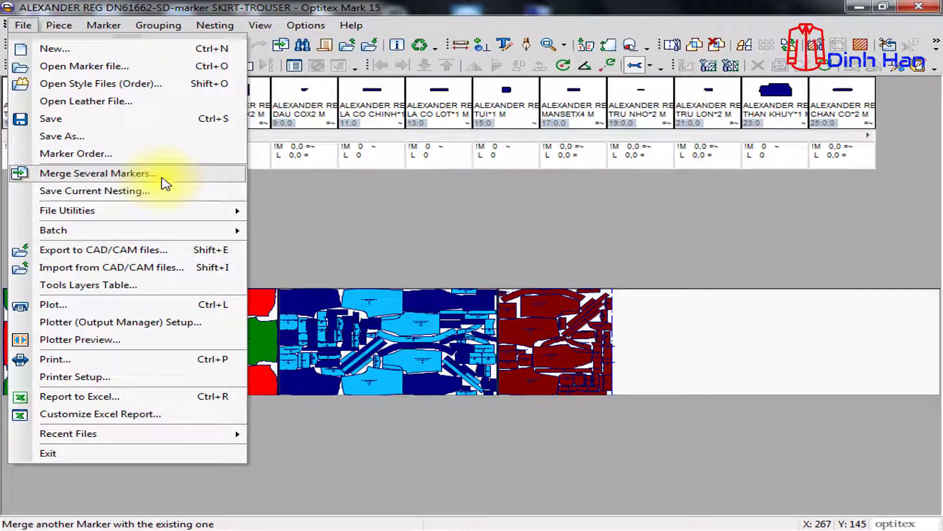
click(174, 177)
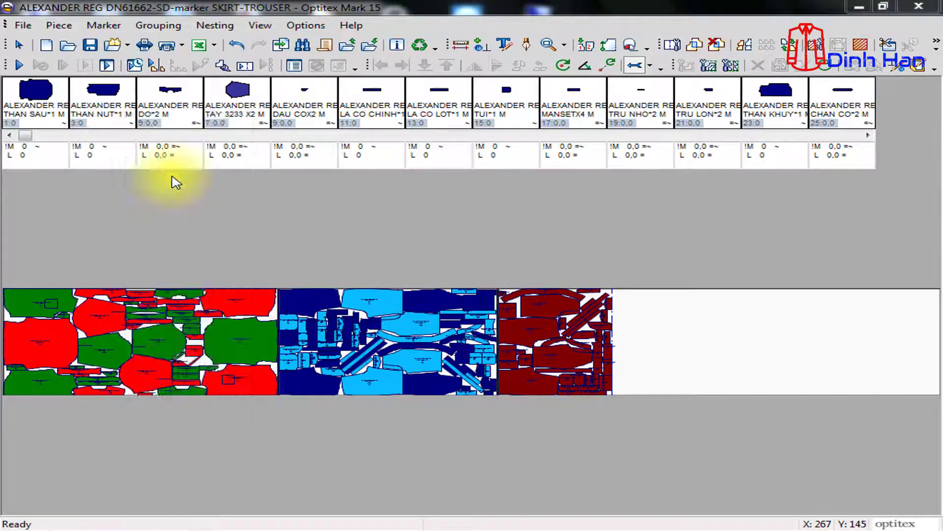
click(347, 199)
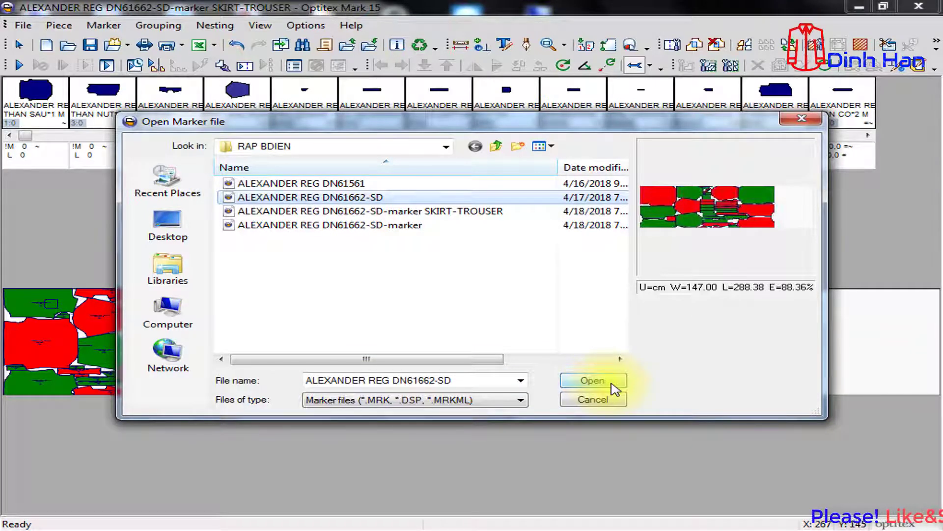
click(406, 225)
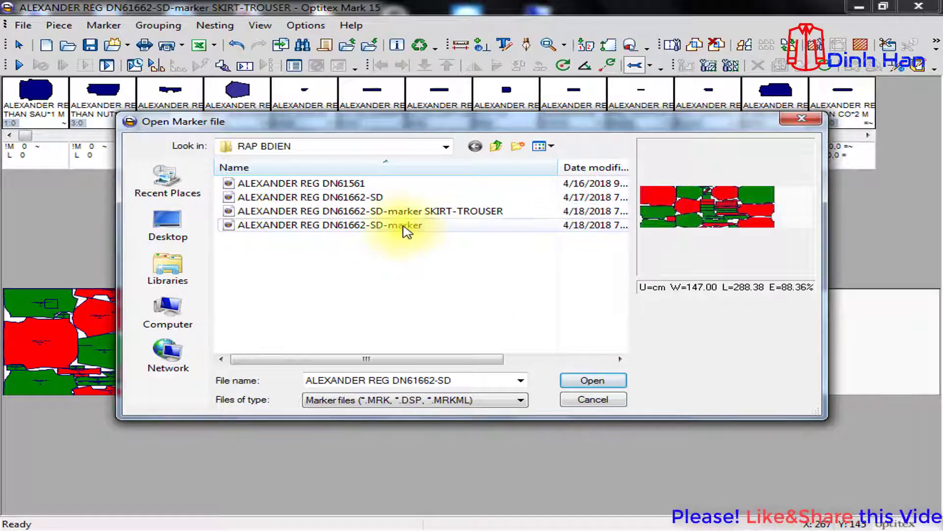
click(620, 385)
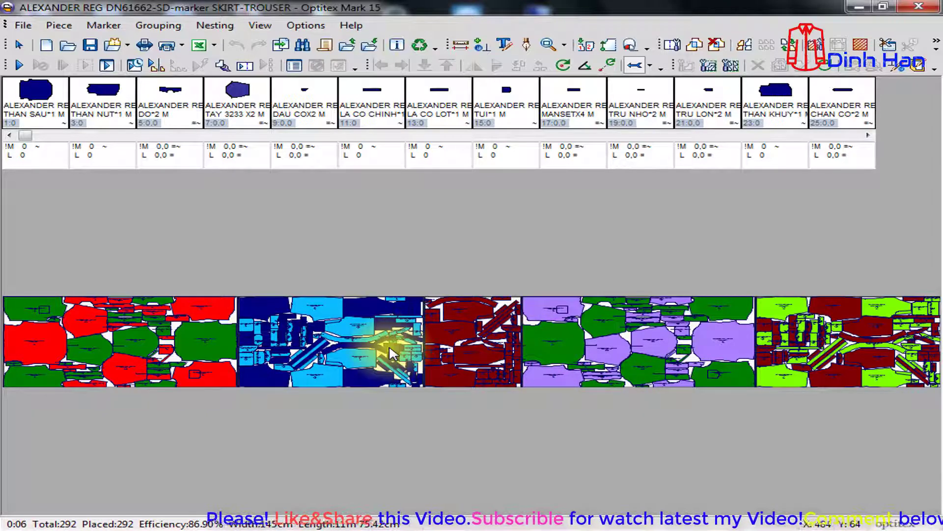
click(24, 27)
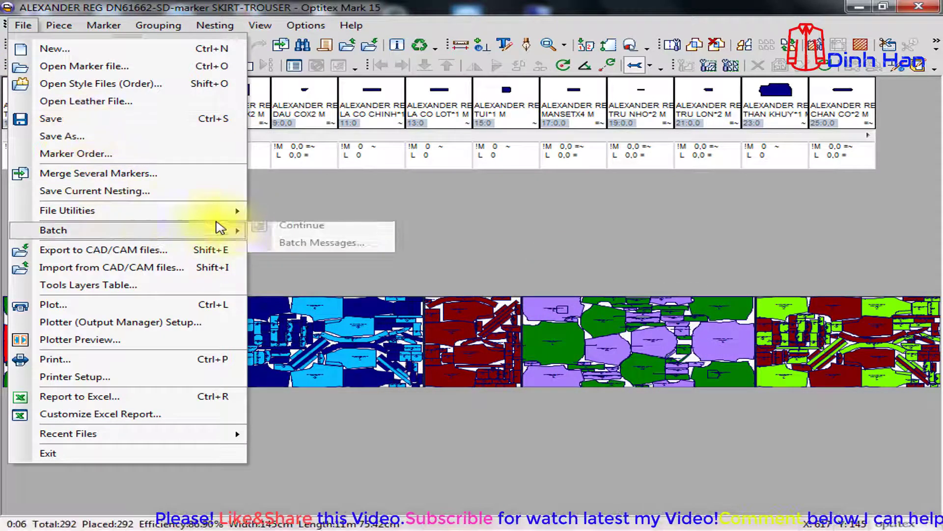
mouse_move(176, 209)
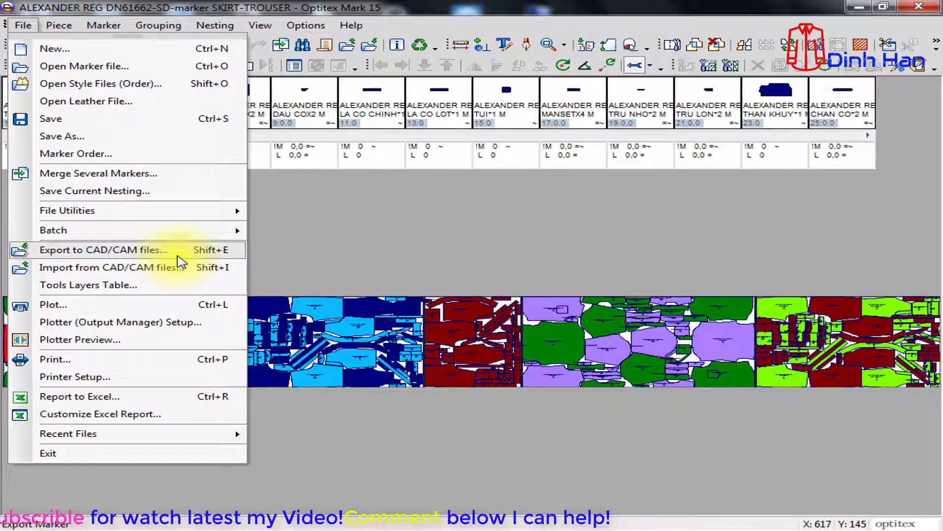
click(210, 7)
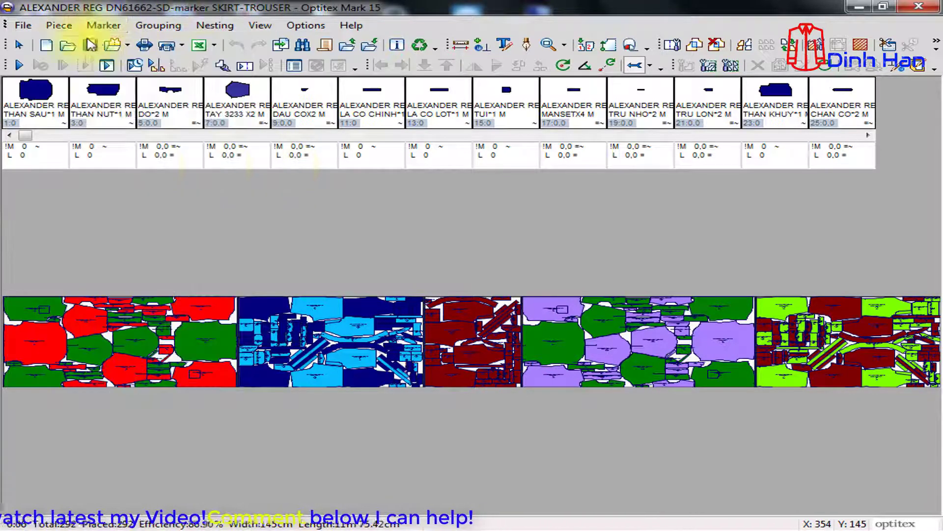
- Open the marker file ALEXANDER REG DN61662-SD-marker from the RAP BDIEN folder
click(66, 46)
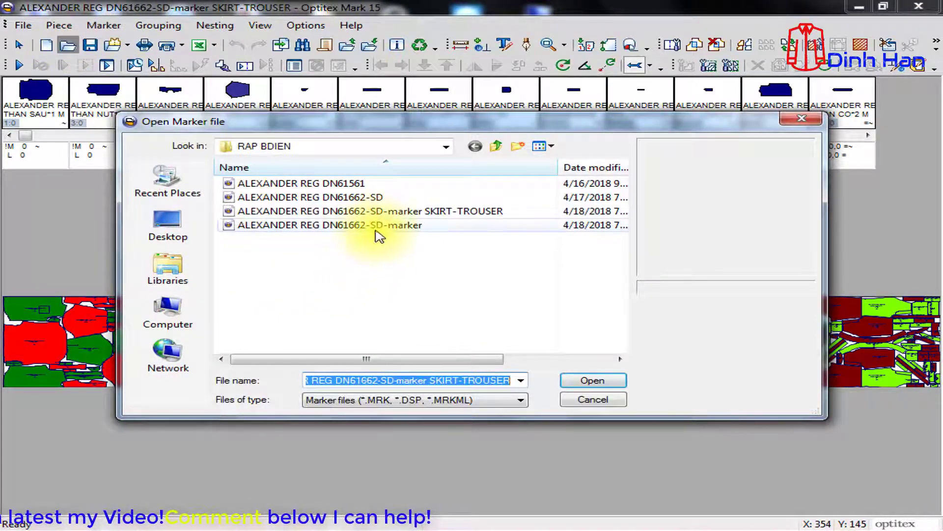
click(387, 226)
click(594, 383)
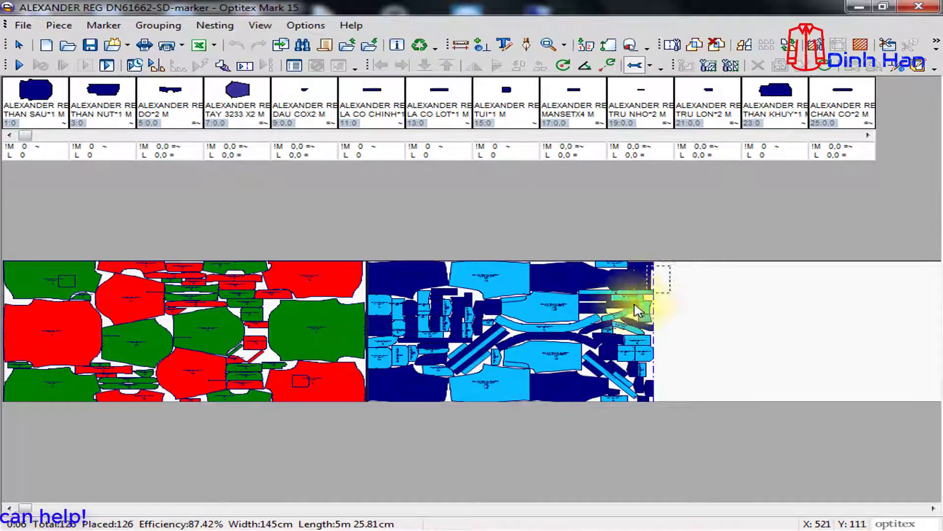
- Remove the blue DH 25-QUAN SHORT pieces from the marker and delete that style from the order
drag(395, 421, 395, 421)
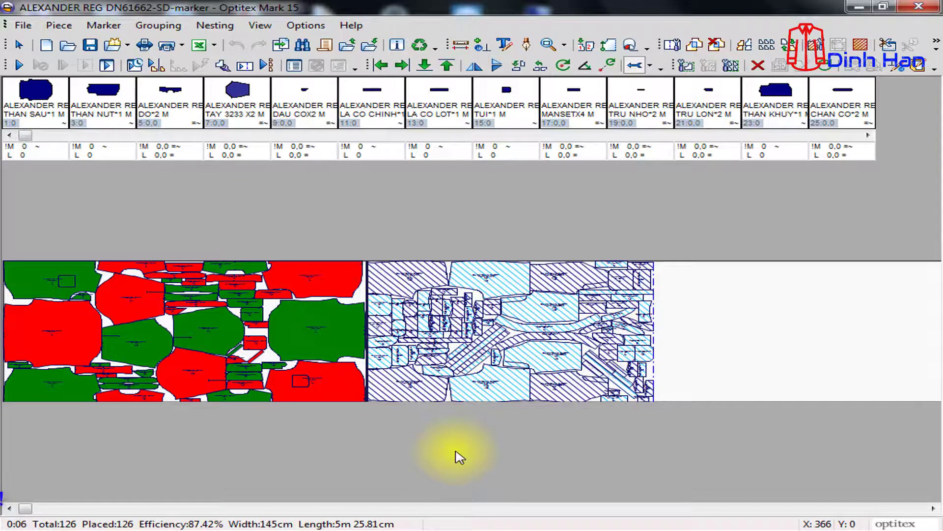
key(Delete)
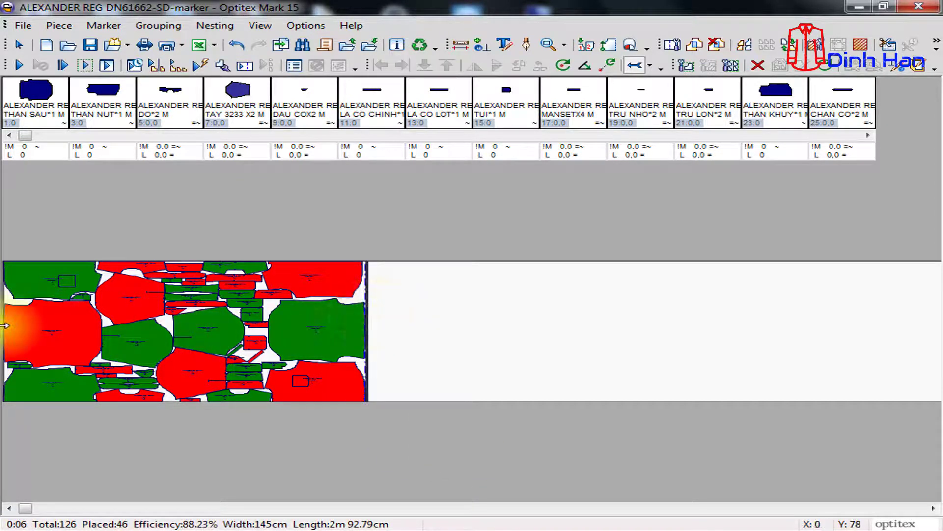
click(113, 45)
double_click(407, 296)
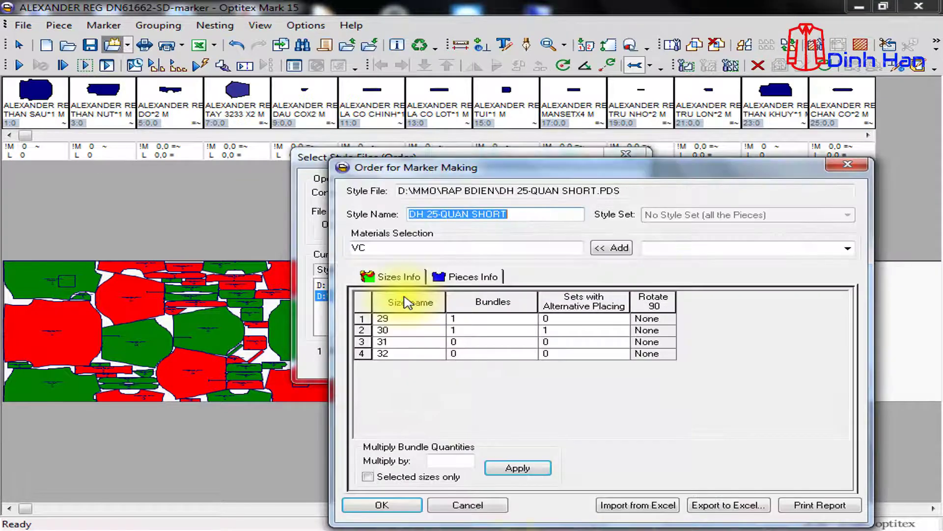
click(491, 506)
right_click(487, 299)
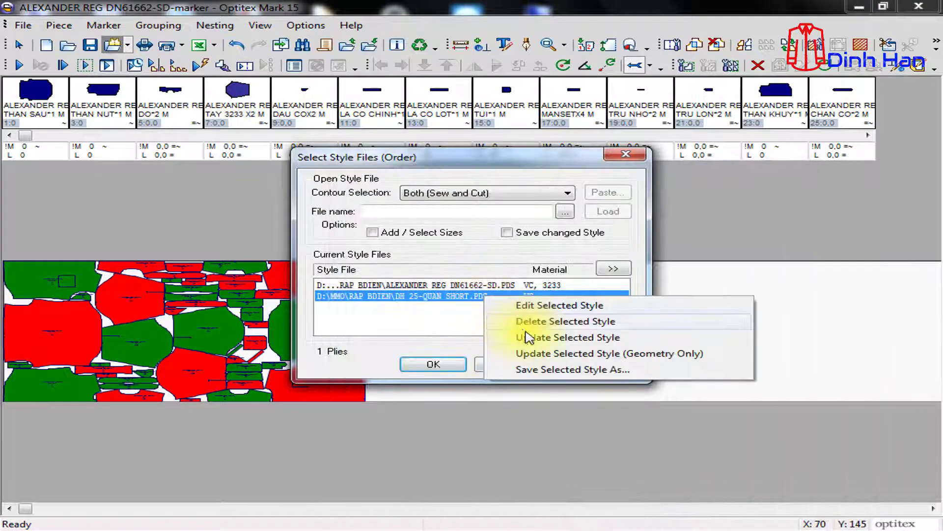
click(539, 320)
click(457, 368)
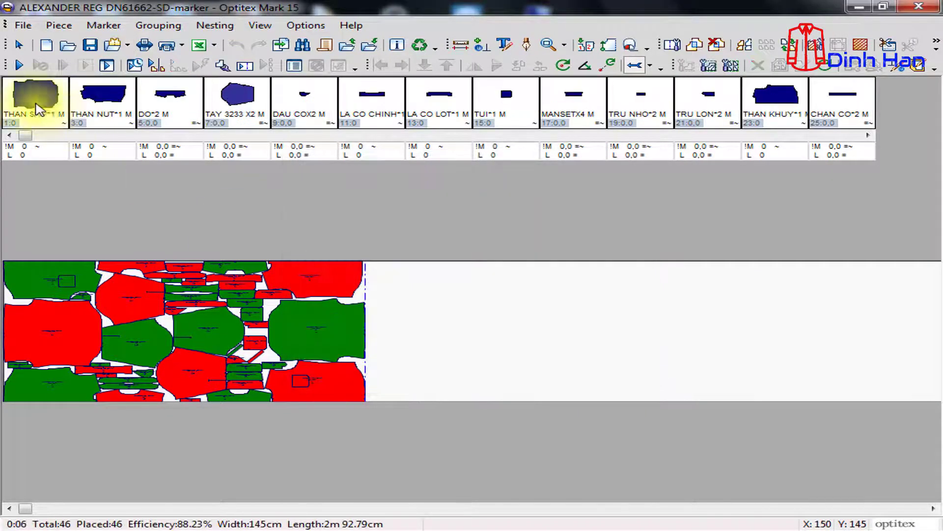
- Save the reduced marker in RAP BDIEN under the new name ALEXANDER REG DN61662-SD-marker SKIRT
click(24, 25)
click(49, 123)
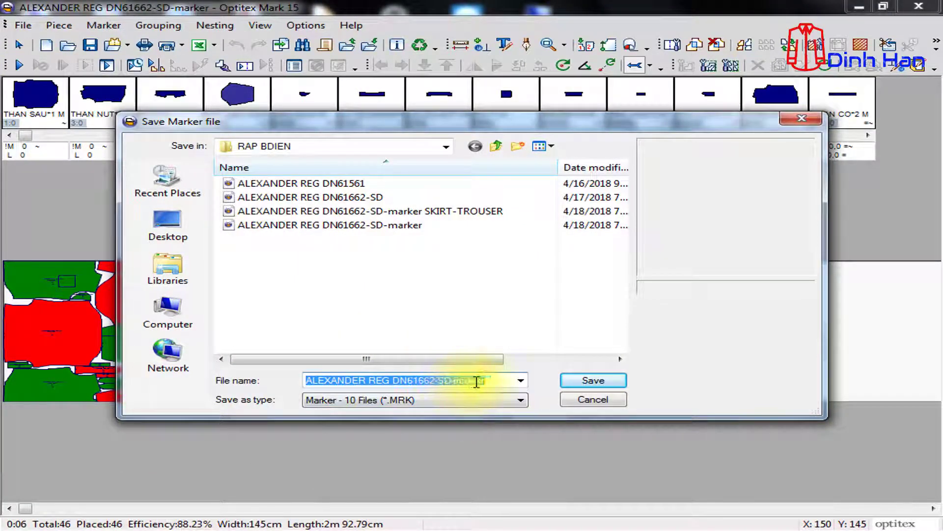
click(494, 377)
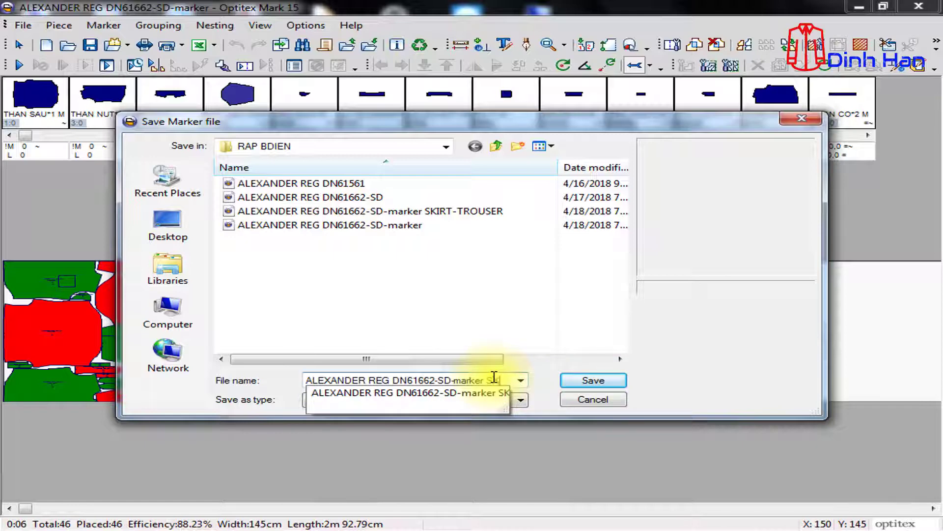
text(SKIRT)
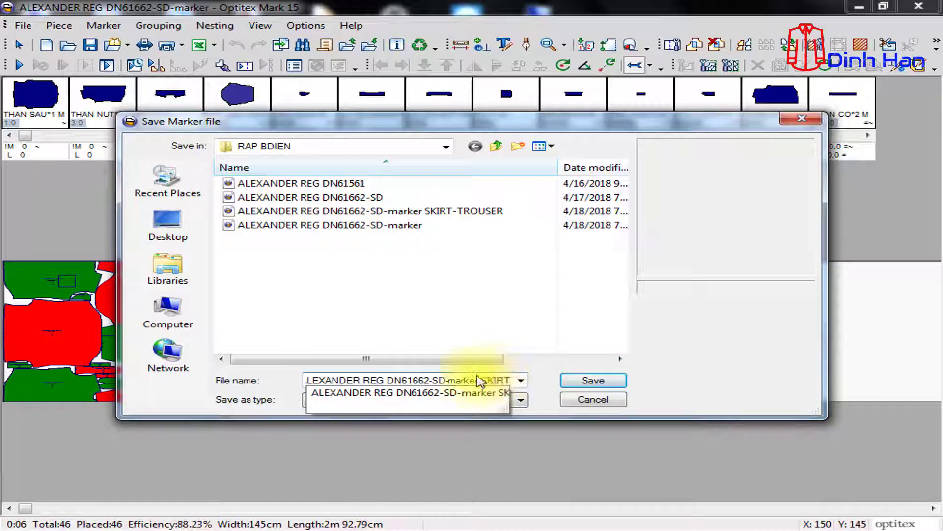
click(587, 384)
click(593, 386)
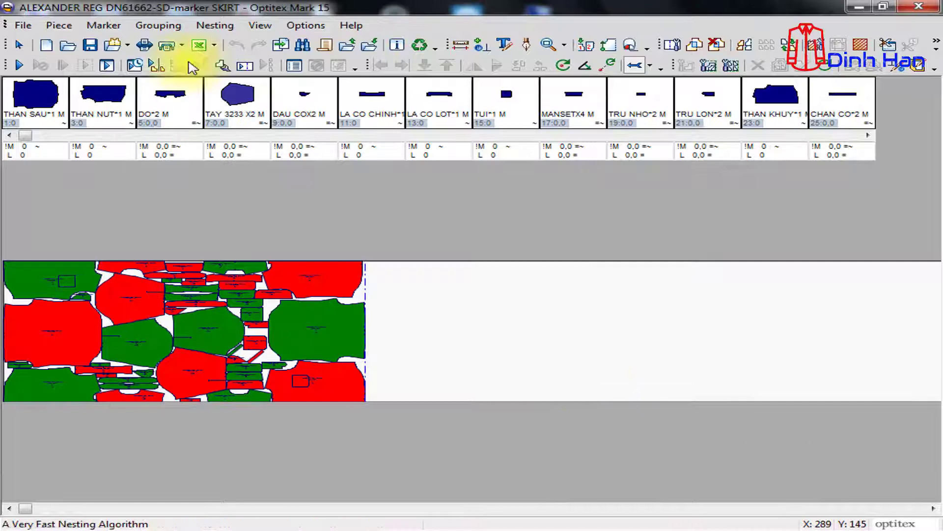
- Export the marker in DXF format as ALEXANDER REG DN61662-SD-marker SKIRT in the RAP BDIEN folder
click(23, 25)
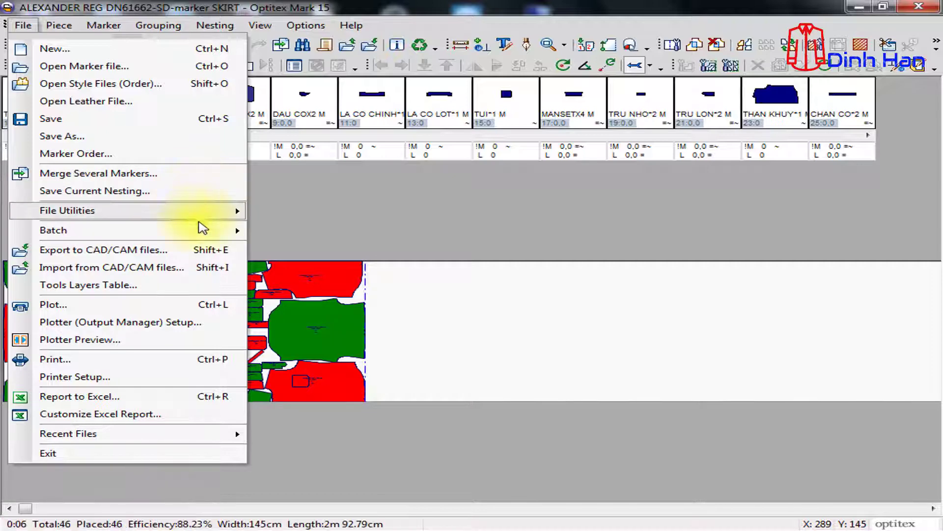
click(202, 251)
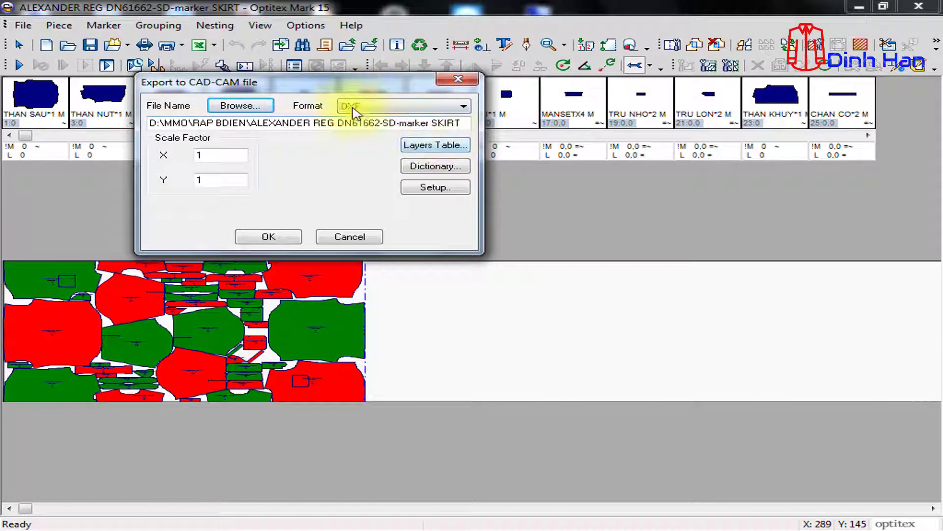
click(292, 240)
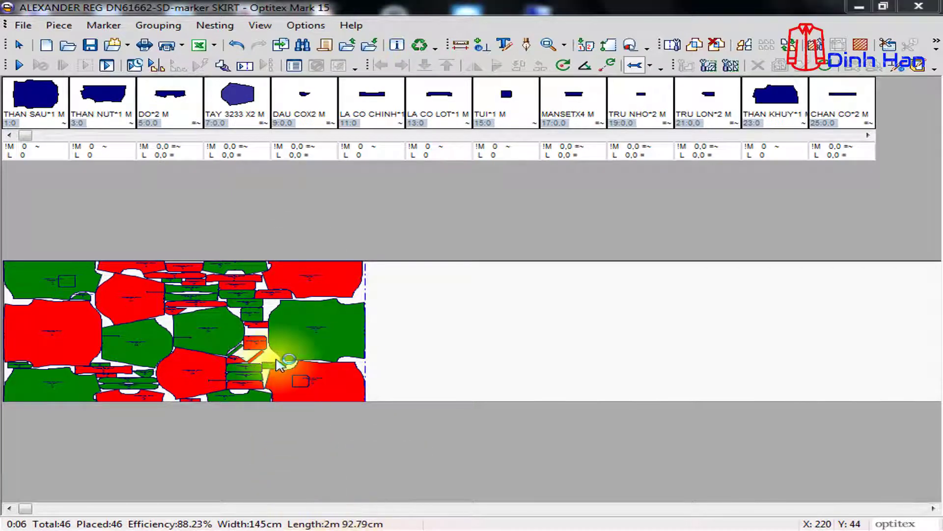
- Switch to Windows Explorer, open D:\MMO\RAP BDIEN, widen the Name column and locate the exported ALEXANDER REG DN61662-SD-marker SKIRT DXF file
key(super+e)
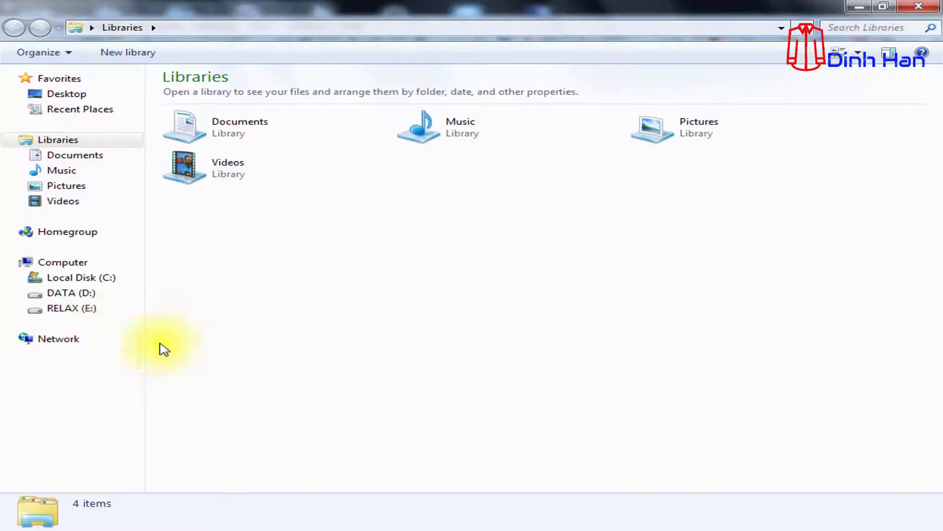
click(69, 293)
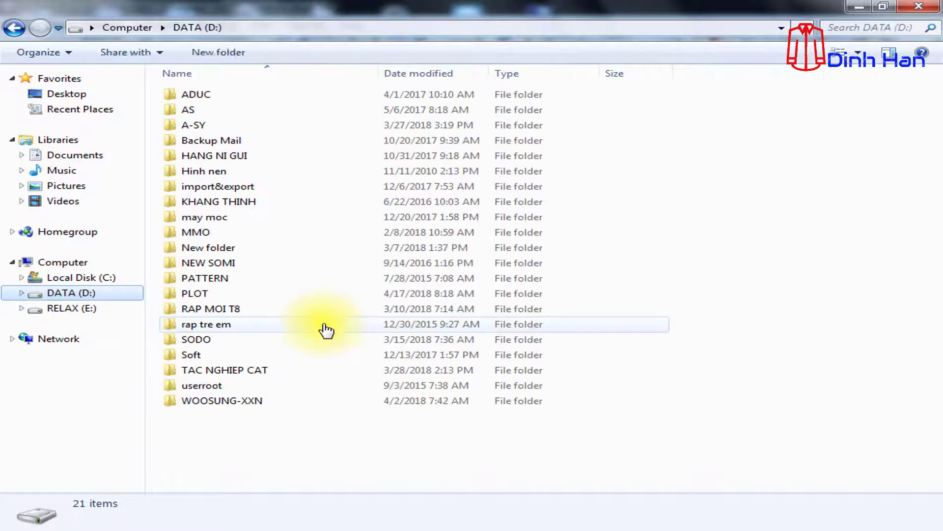
double_click(191, 232)
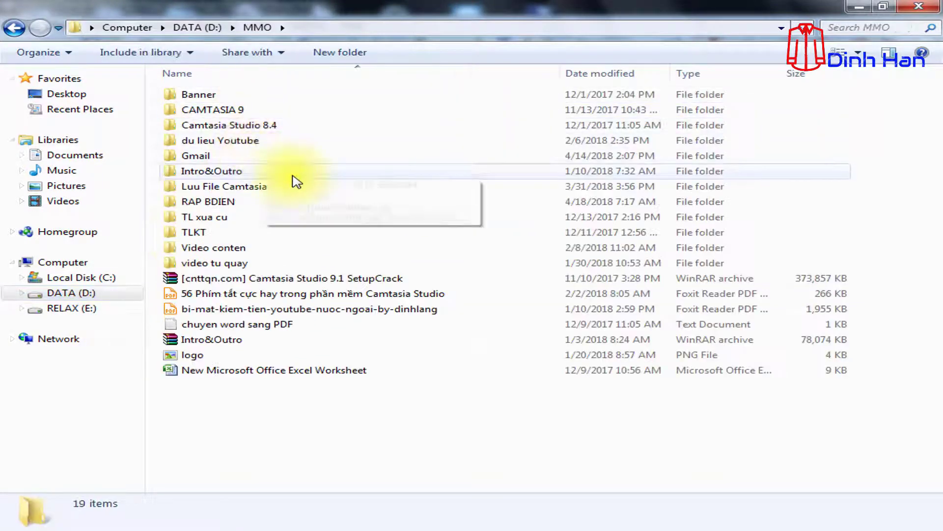
double_click(204, 202)
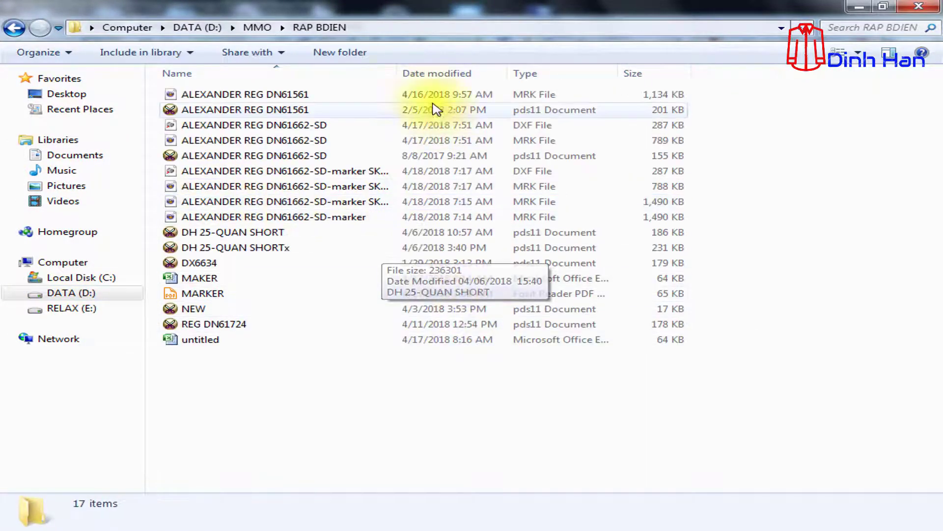
drag(400, 75, 711, 100)
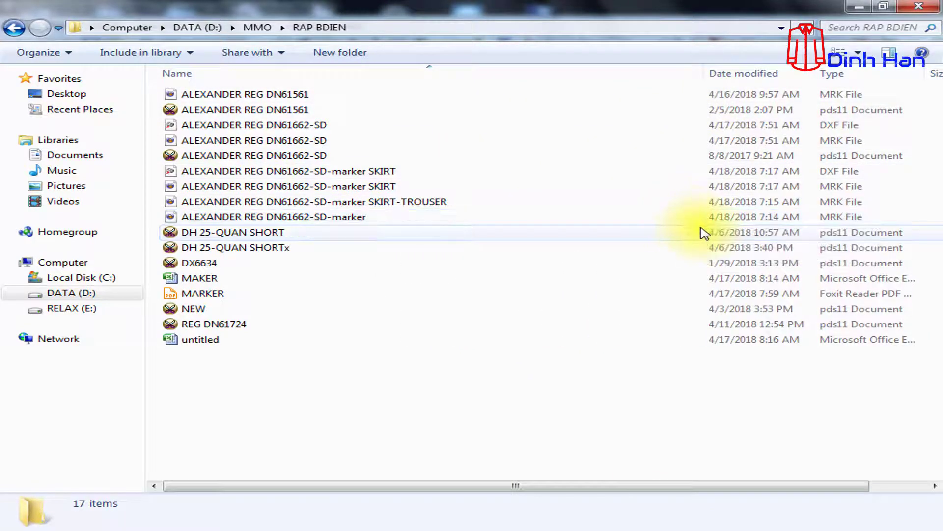
click(346, 173)
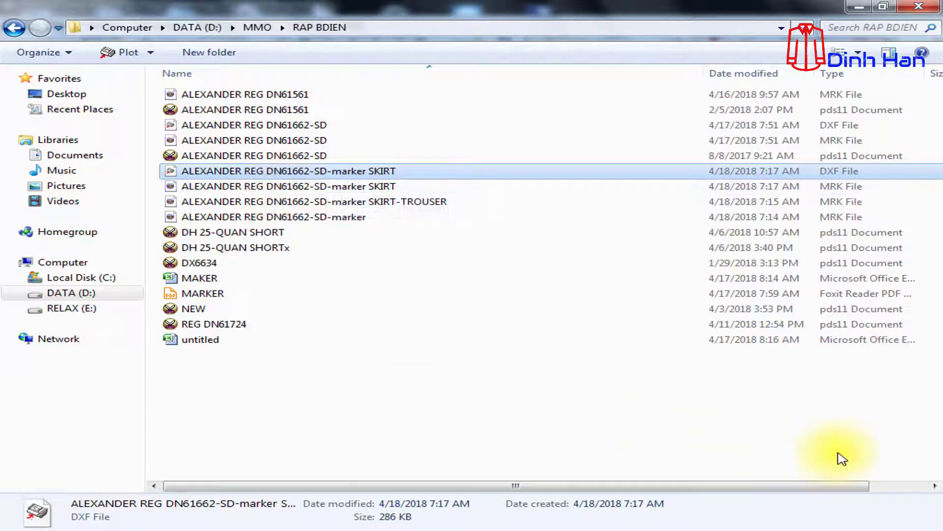
- Delete the older DXF file ALEXANDER REG DN61662-SD and select the ALEXANDER REG DN61662-SD-marker SKIRT DXF file
right_click(278, 126)
click(344, 329)
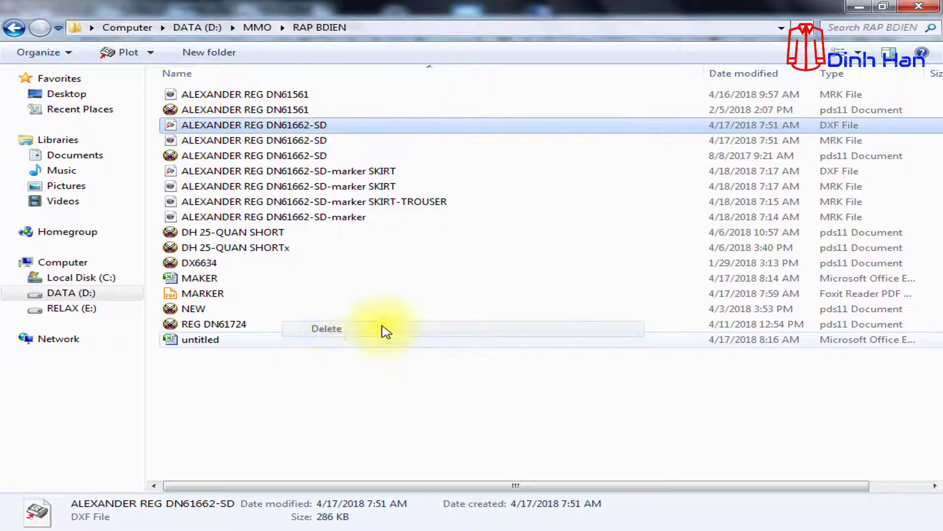
click(560, 337)
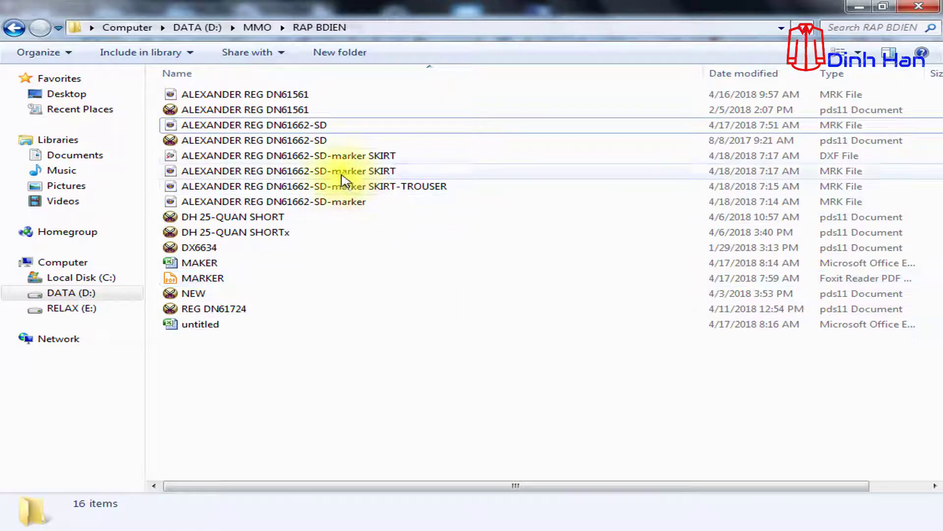
click(342, 158)
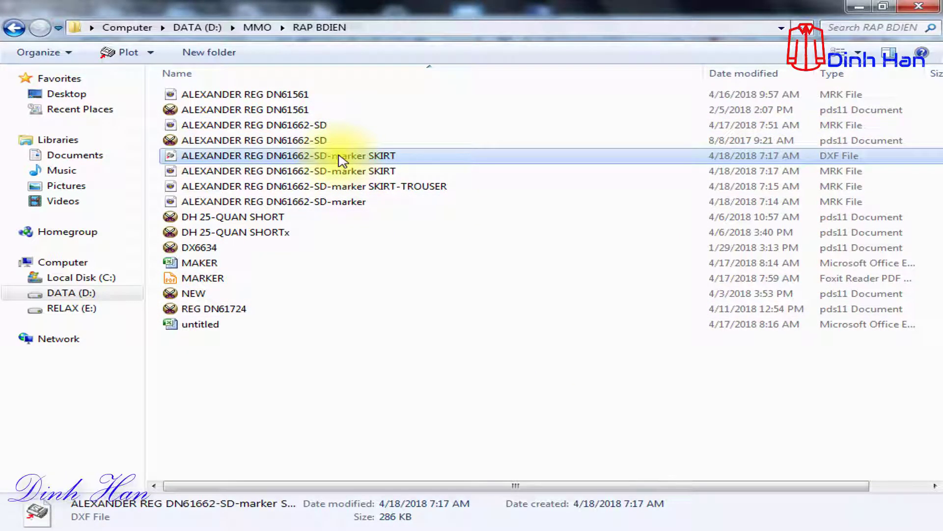
- Minimize the open windows, refresh the desktop and start Gerber LaunchPad
click(861, 9)
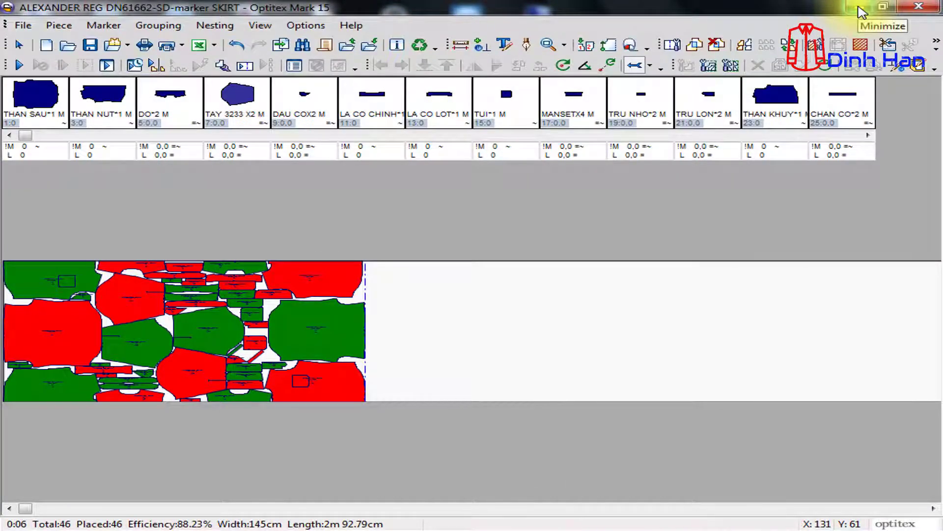
click(861, 10)
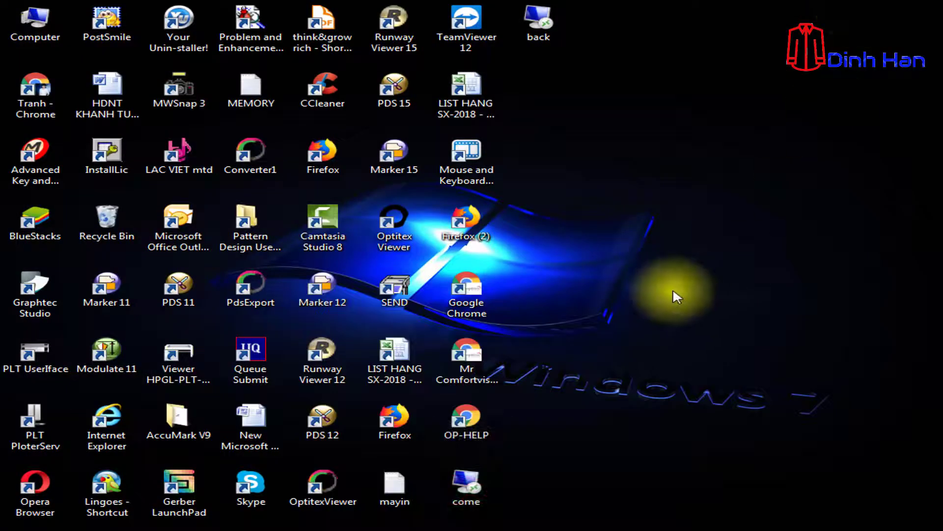
right_click(674, 290)
click(715, 332)
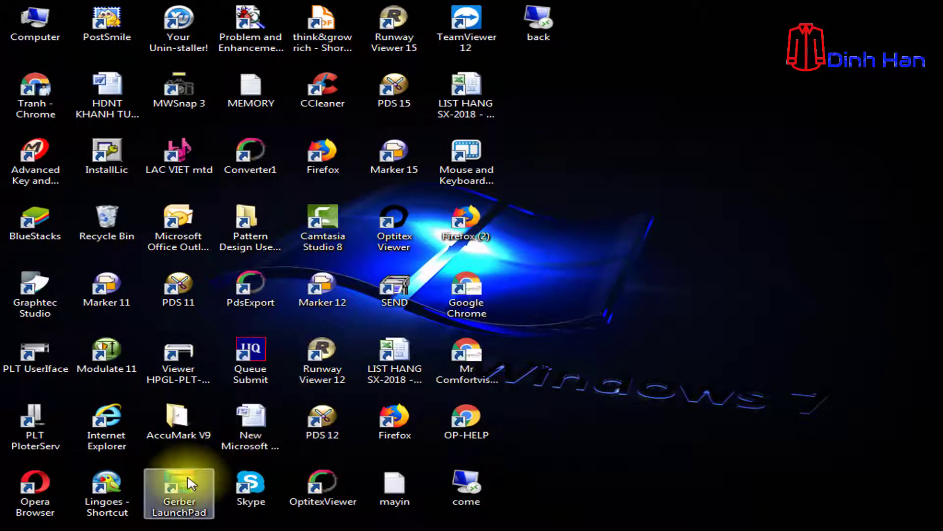
double_click(179, 489)
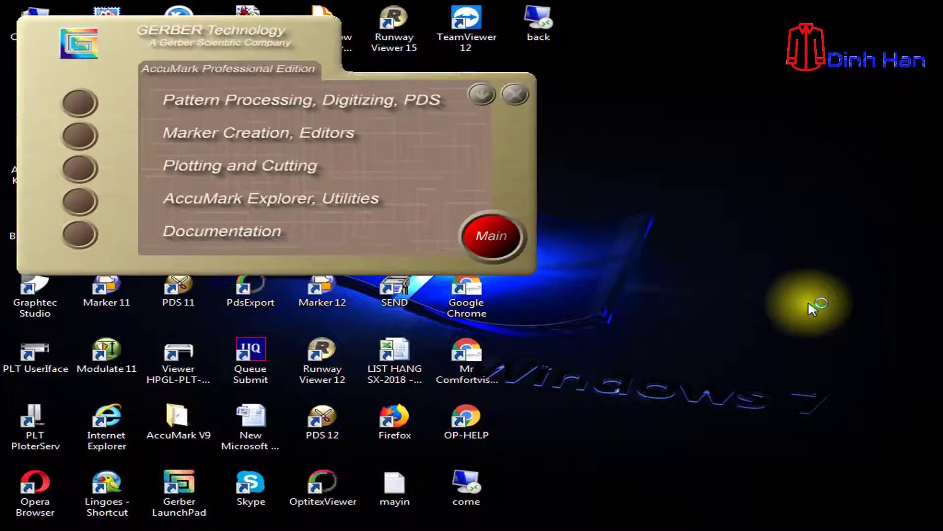
- Start Pattern Design from the Gerber LaunchPad and browse to the Standard DXF files in the RAP BDIEN folder
click(80, 104)
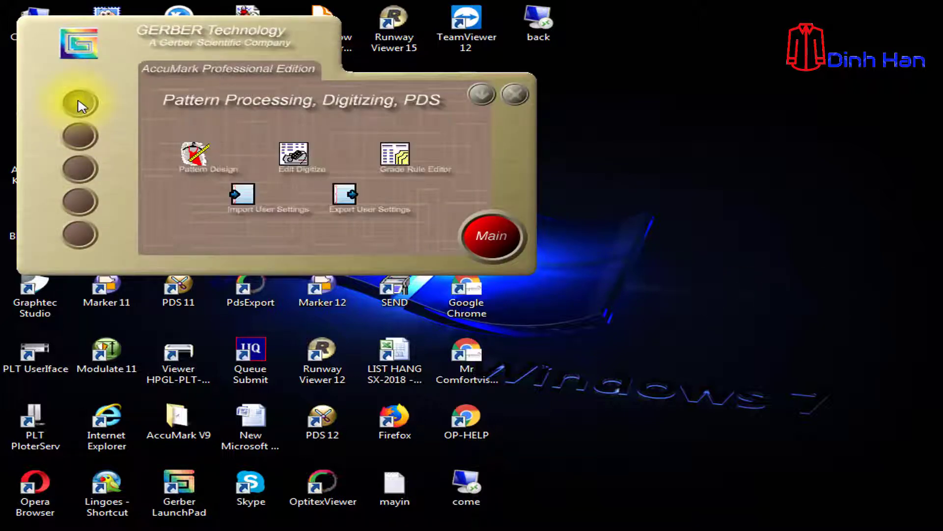
click(191, 156)
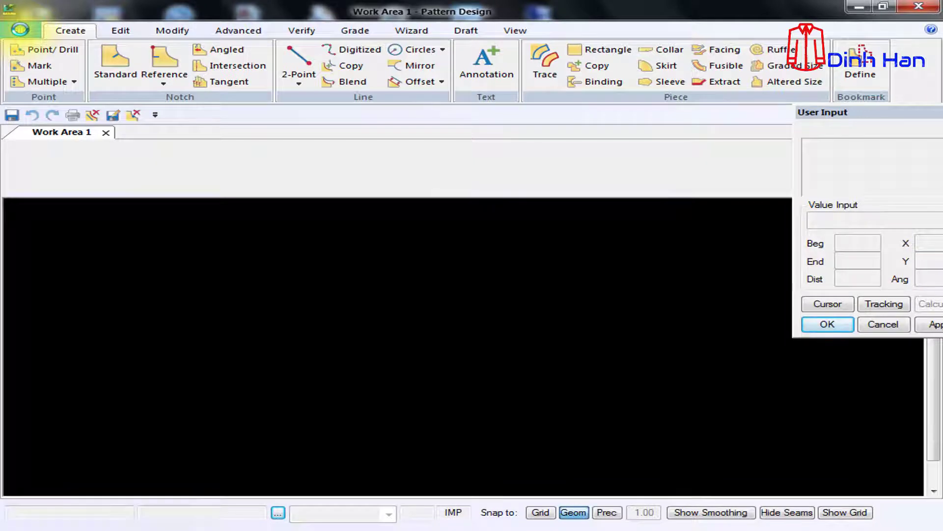
click(21, 31)
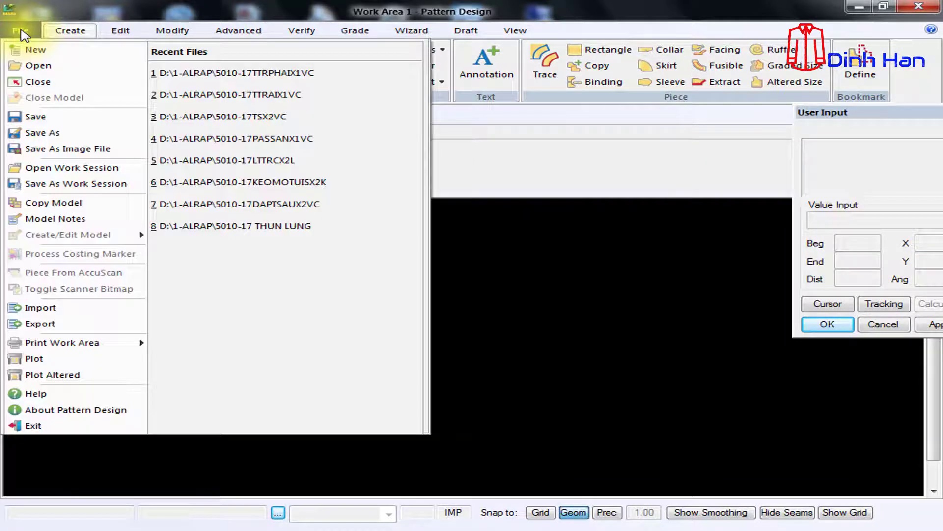
click(38, 67)
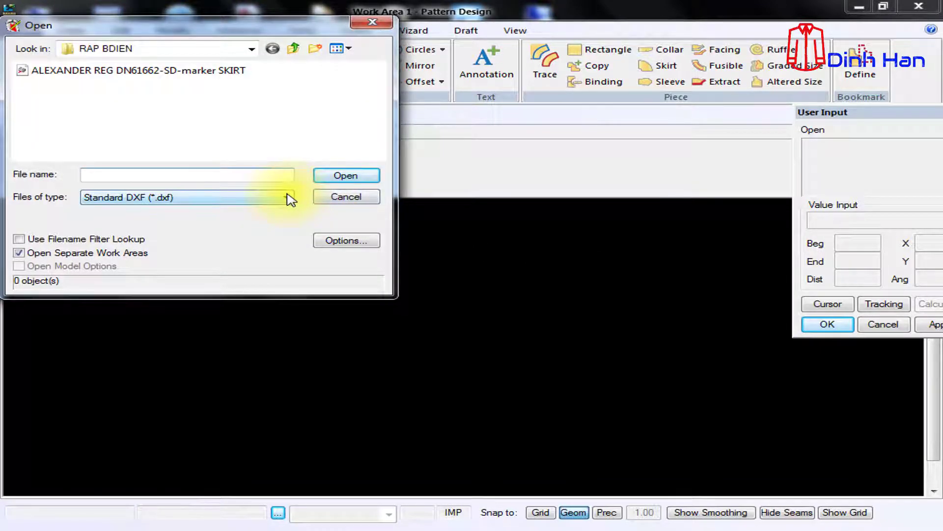
- Import the ALEXANDER REG DN61662-SD-marker SKIRT DXF file with layers 1, 4, 8 and 11 and dismiss the import results
click(200, 72)
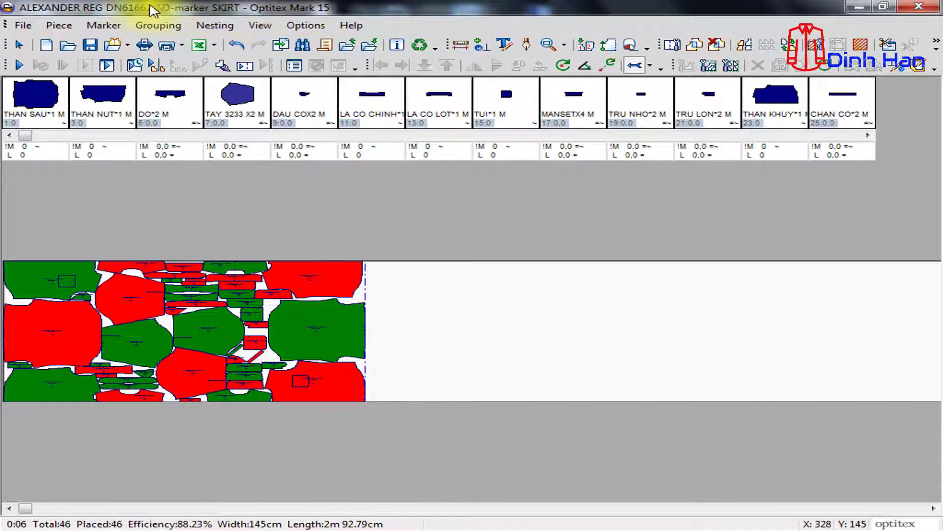
click(861, 7)
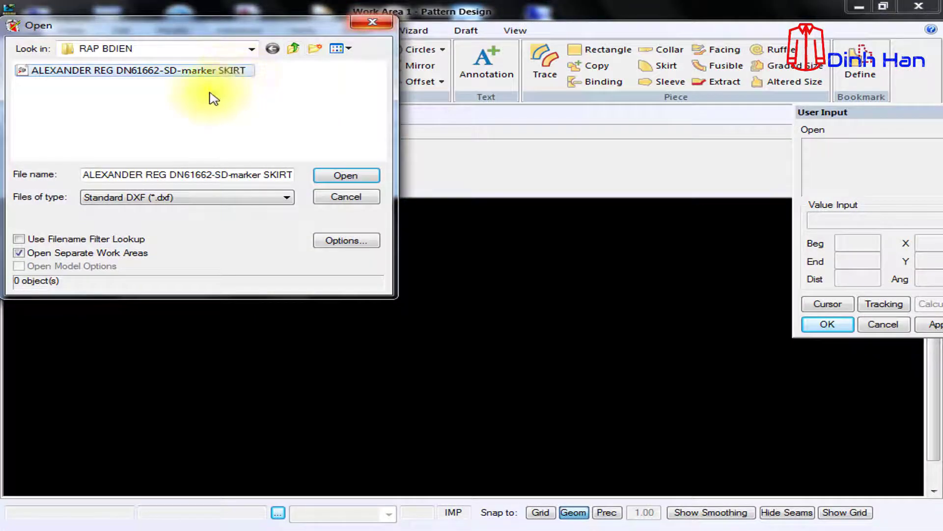
click(352, 178)
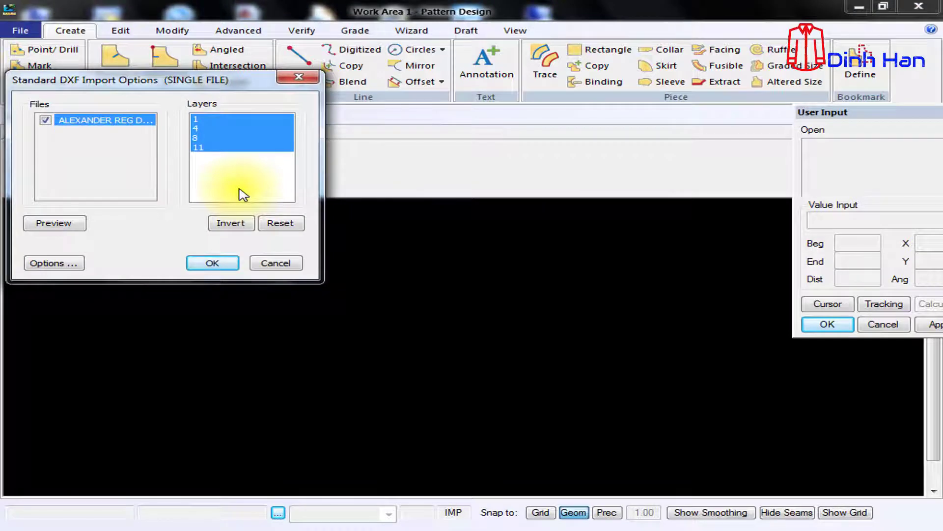
click(219, 266)
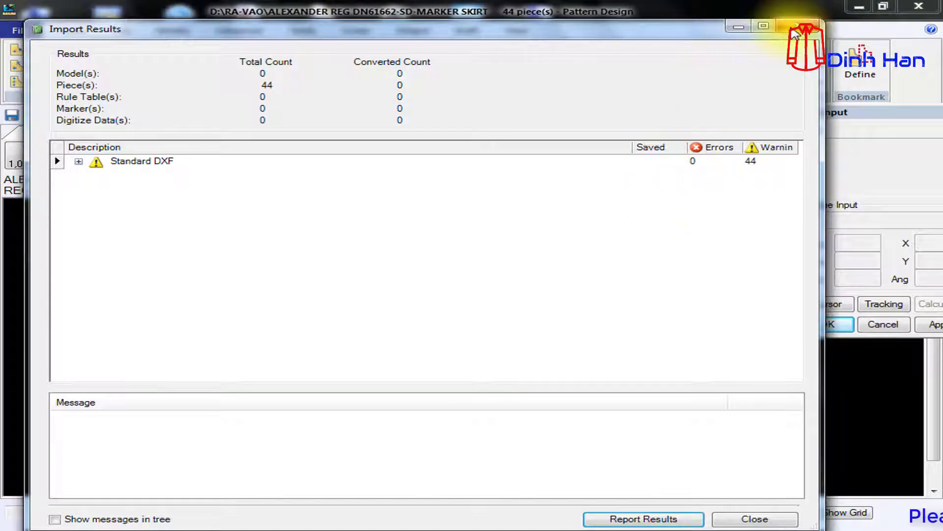
click(799, 26)
- Place the THAN NUT*1 front piece in the work area with the pocketed front piece directly below it
drag(496, 179, 256, 374)
scroll(336, 380, down, 1)
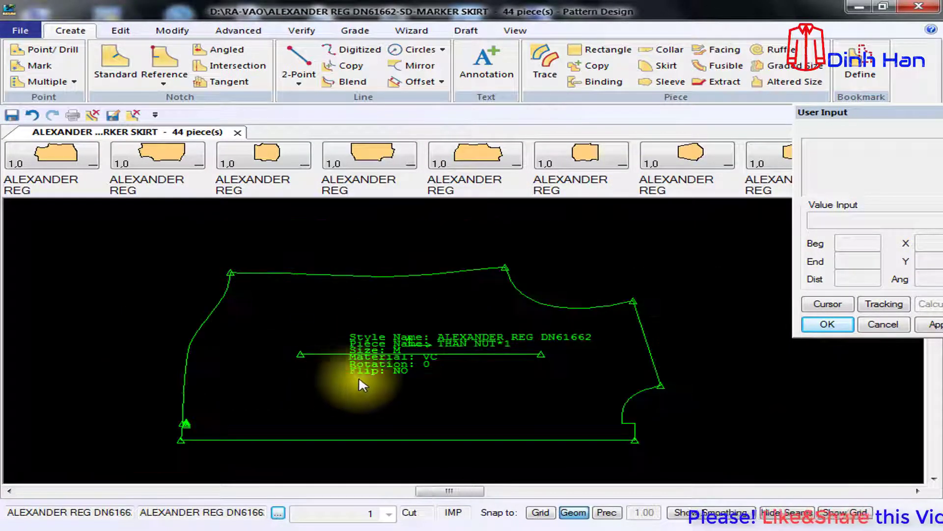
click(381, 158)
scroll(420, 311, down, 1)
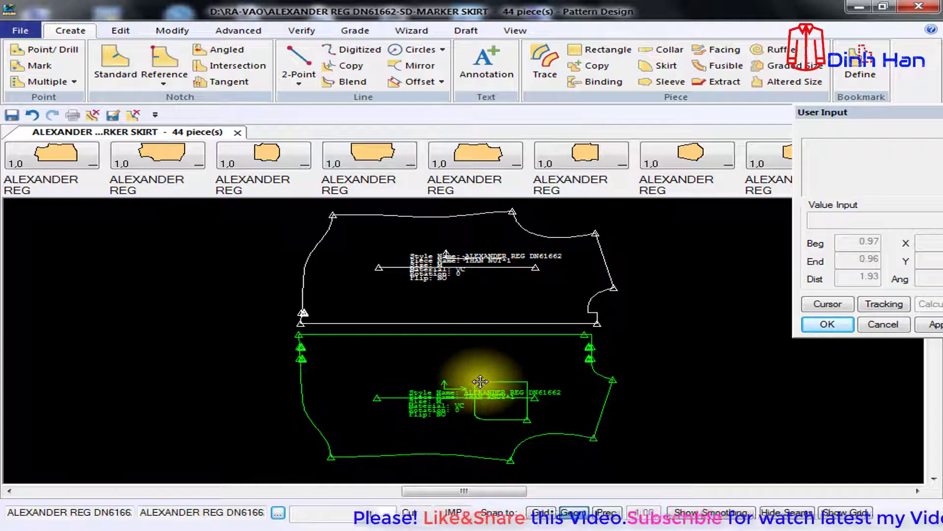
click(431, 387)
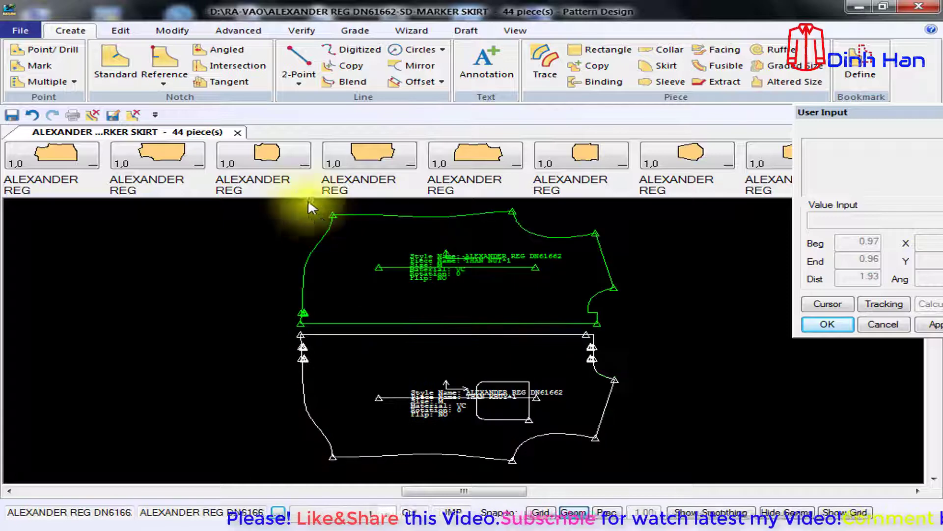
- Place all imported pieces tiled in the work area
right_click(303, 185)
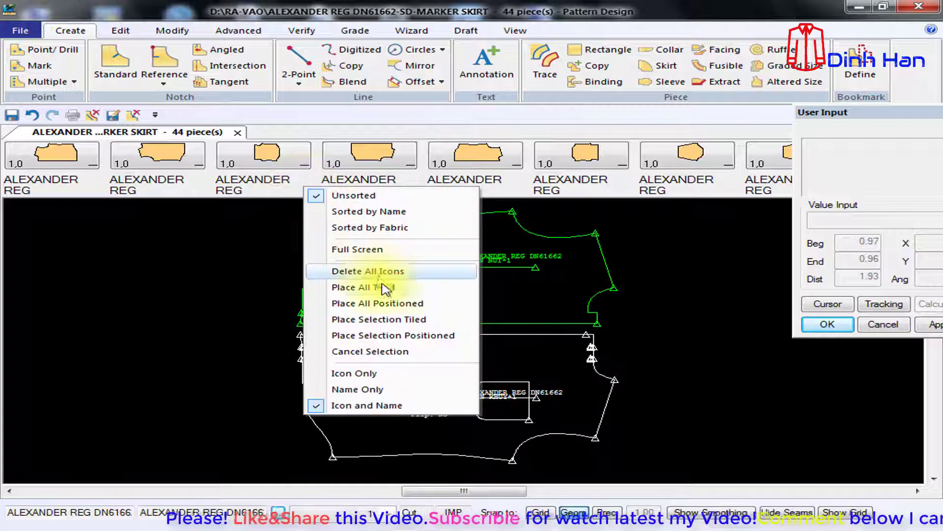
click(331, 287)
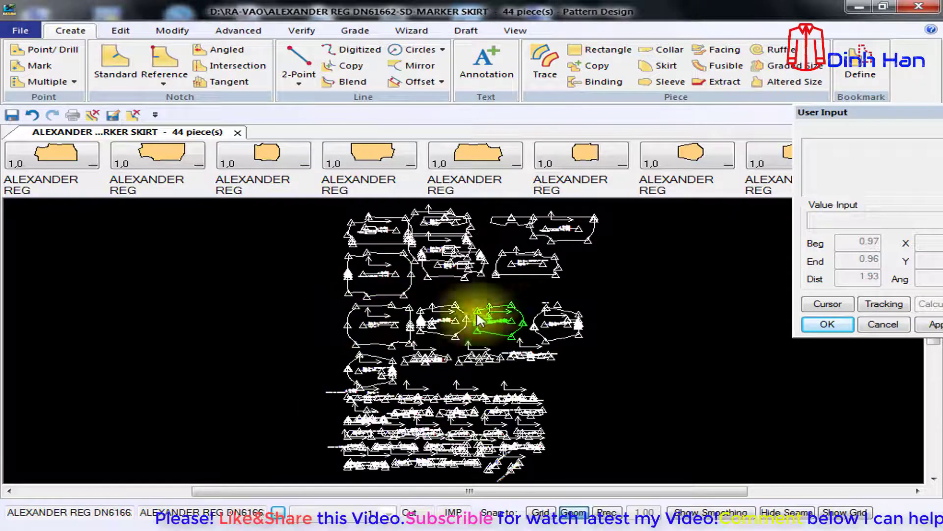
click(643, 295)
scroll(501, 315, up, 5)
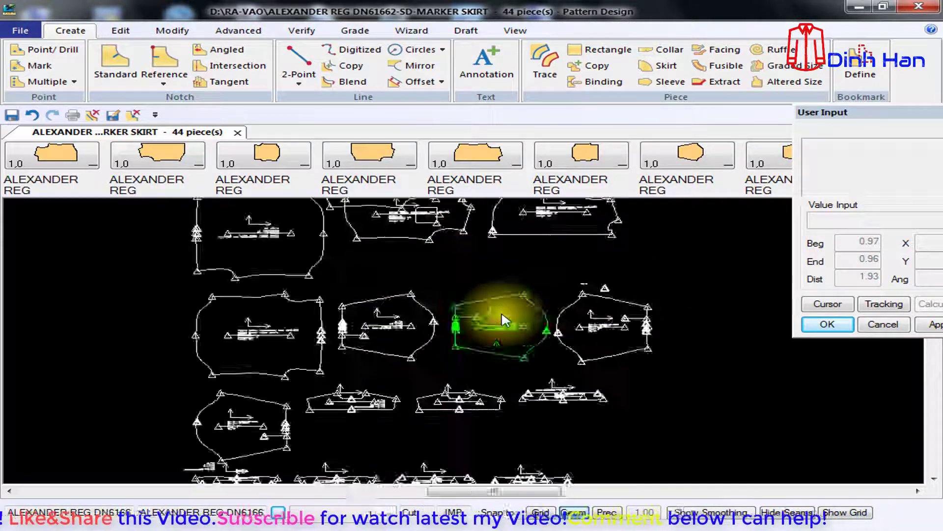
scroll(410, 317, down, 4)
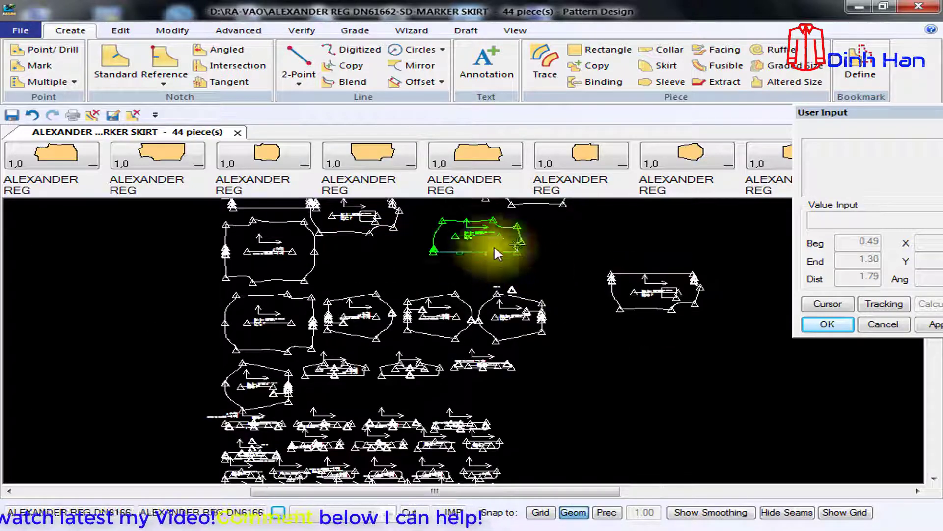
- Rearrange the tiled pieces: put a front above the separated pocketed front, set a back aside and add the lone sleeve to the sleeve row
click(656, 259)
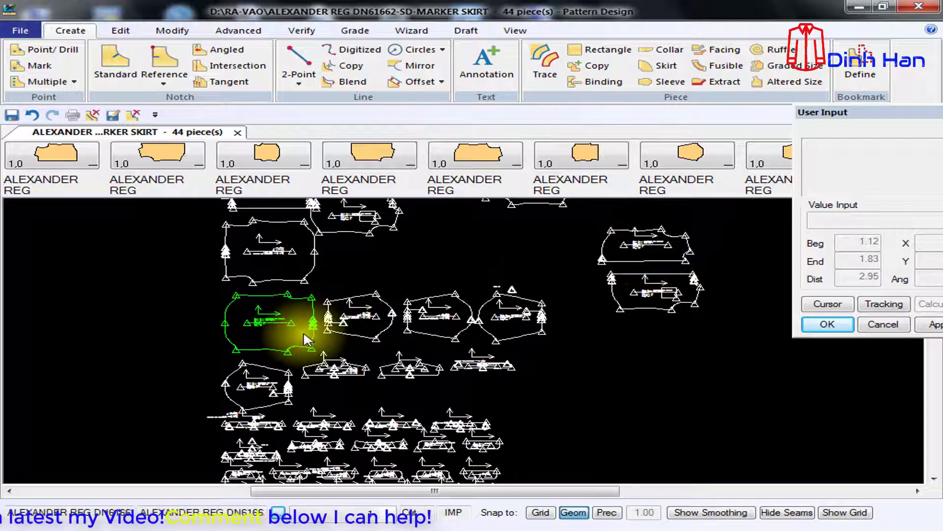
click(303, 331)
click(169, 254)
click(267, 381)
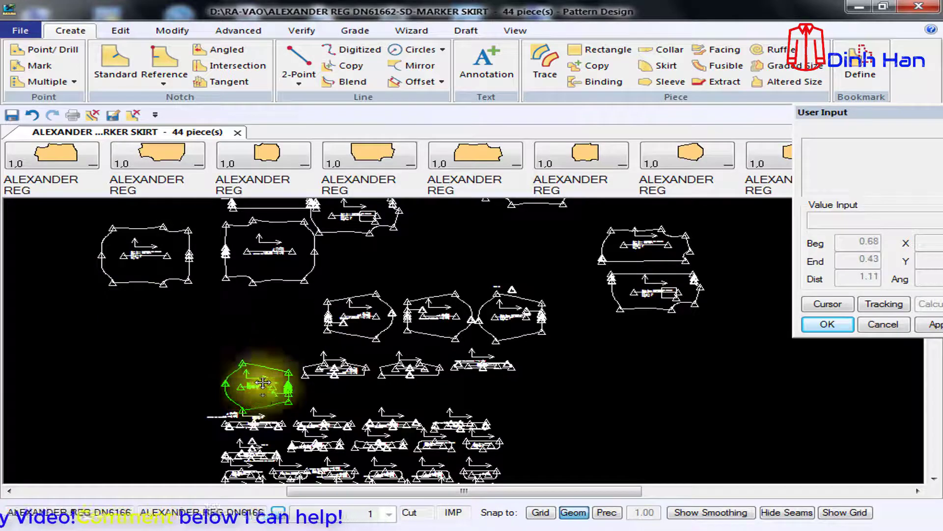
click(292, 317)
click(183, 339)
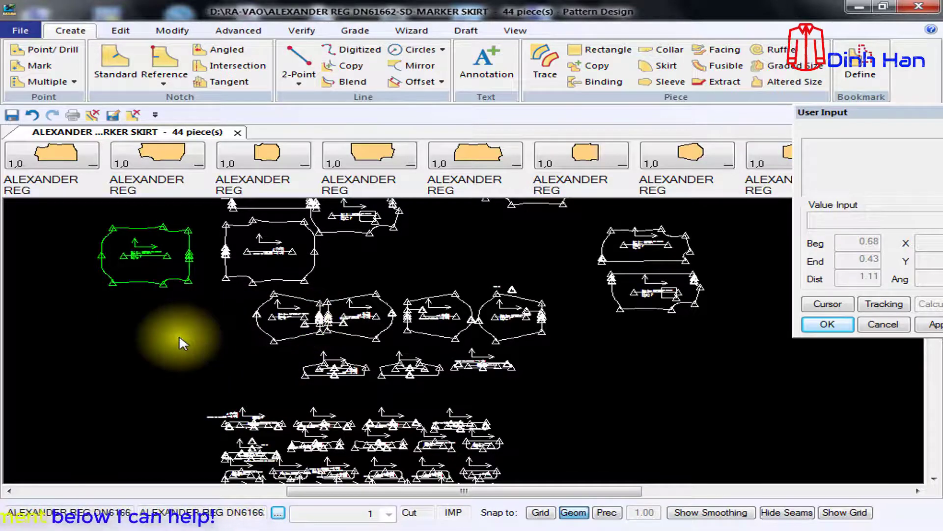
- Switch to Optitex Mark, import the ALEXANDER REG DN61662-SD-marker SKIRT file in DXF format with cm units, and select body pieces in the added section
click(859, 7)
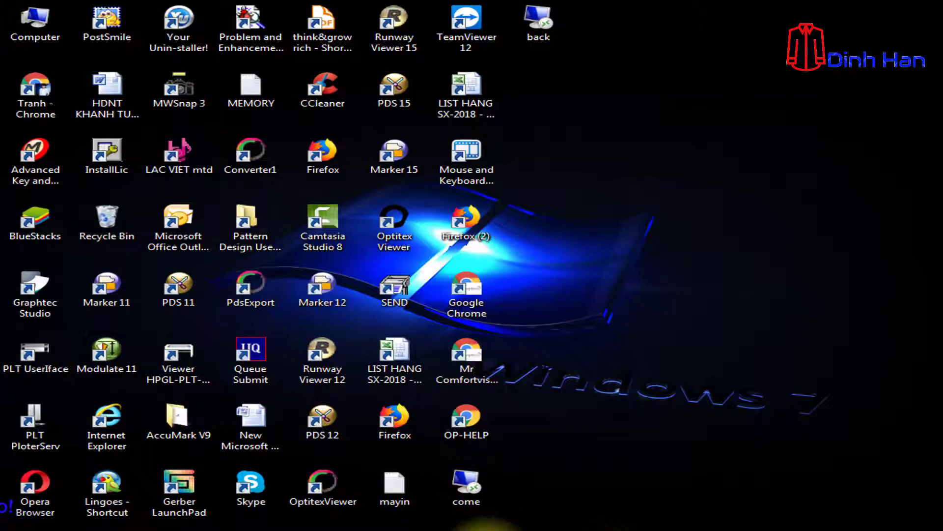
click(492, 530)
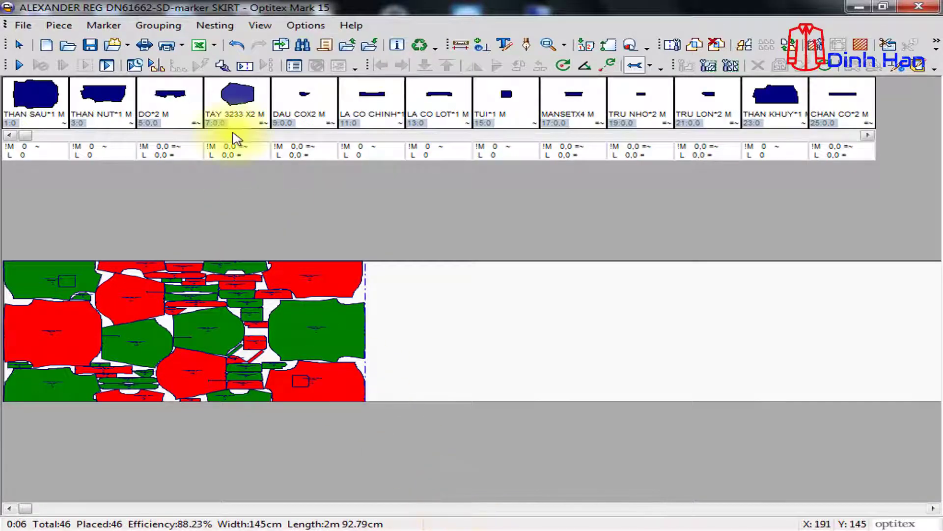
click(23, 25)
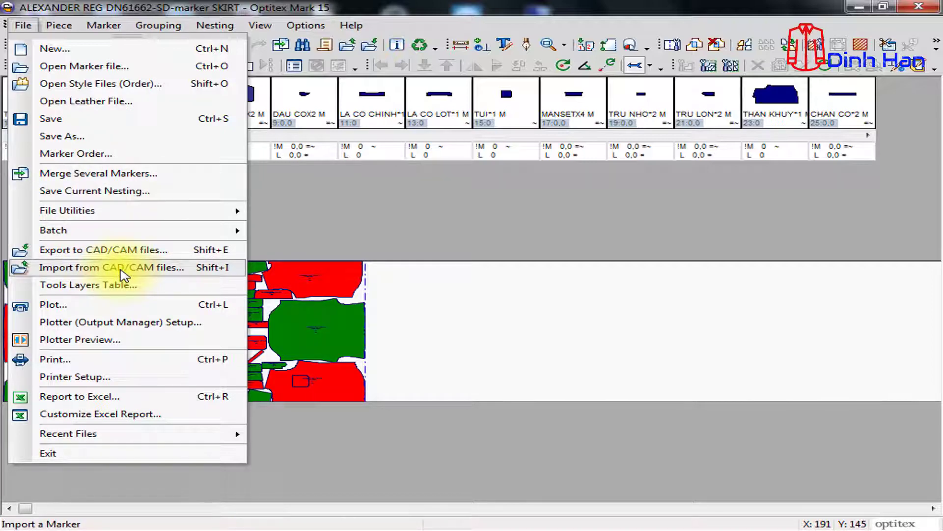
click(122, 269)
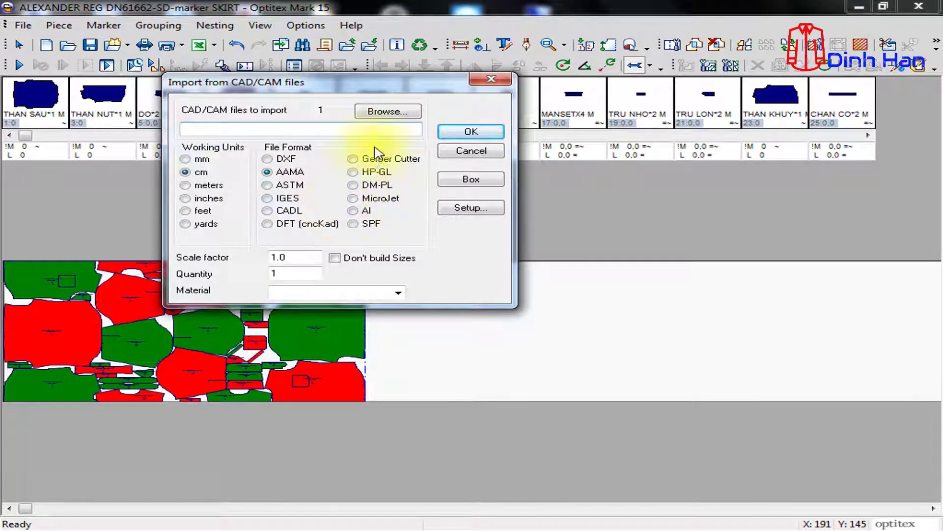
click(268, 159)
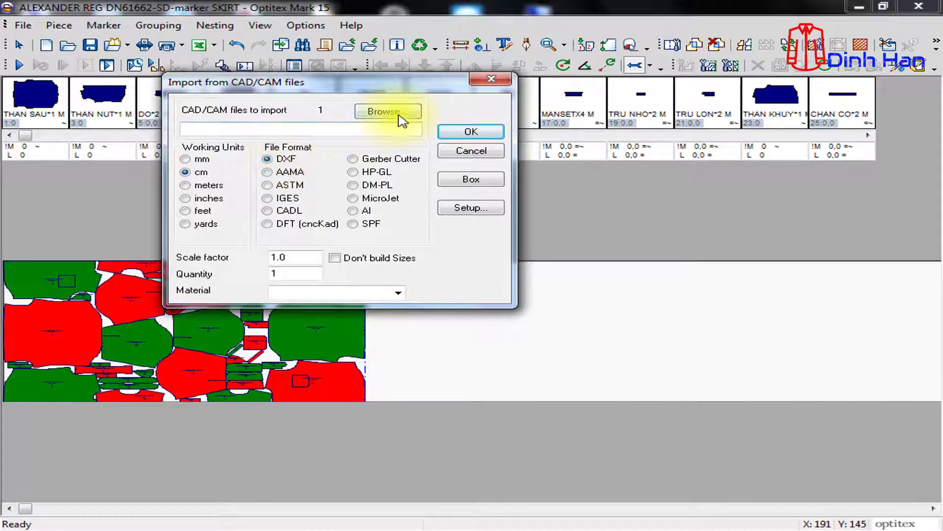
click(395, 112)
click(275, 94)
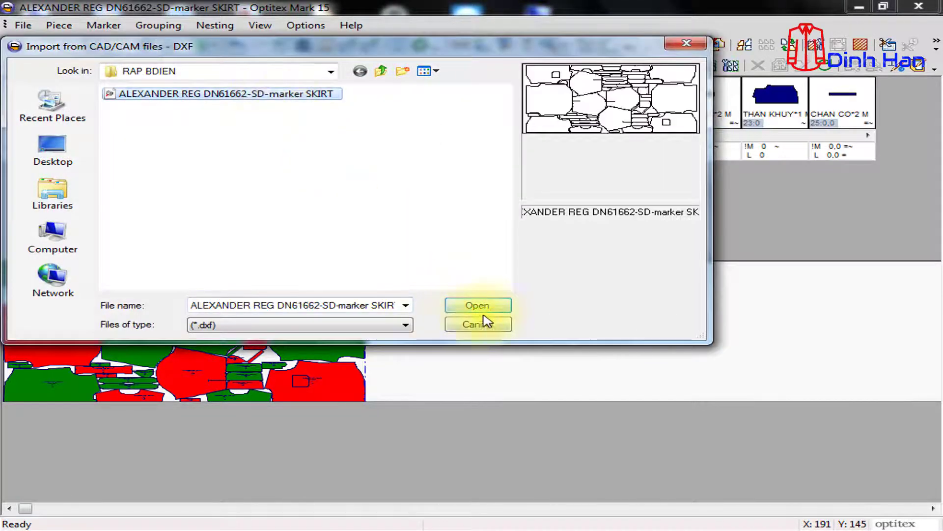
click(479, 307)
click(473, 137)
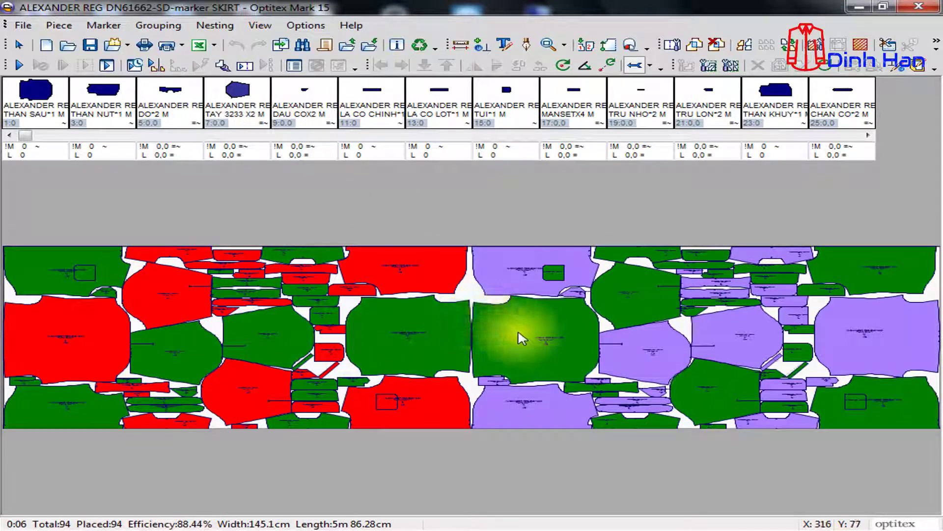
click(514, 350)
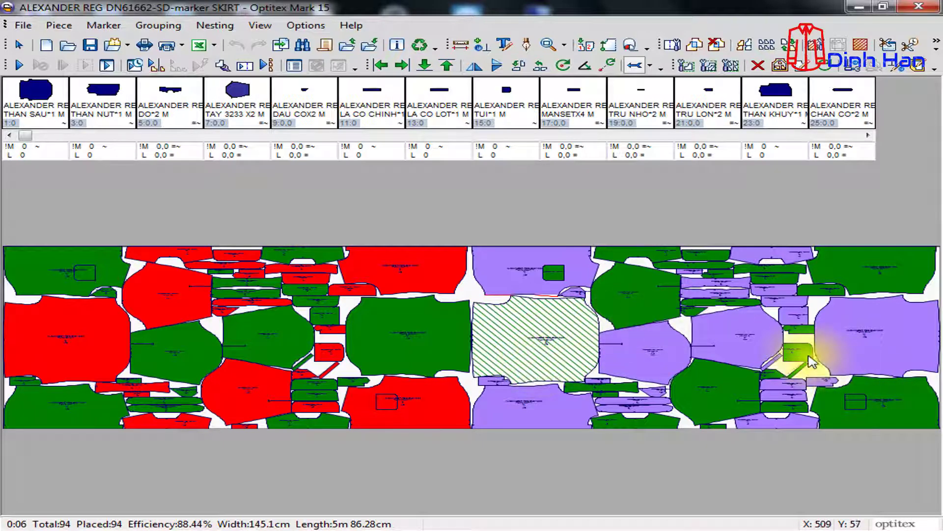
click(902, 366)
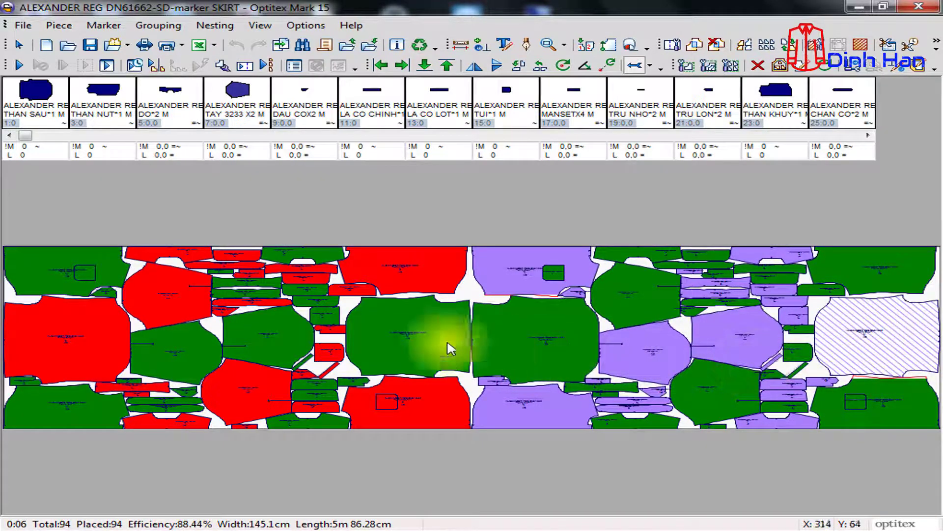
- Reopen the marker file ALEXANDER REG DN61662-SD-marker SKIRT from the RAP BDIEN folder, widening the Name column to identify it
click(22, 25)
click(65, 66)
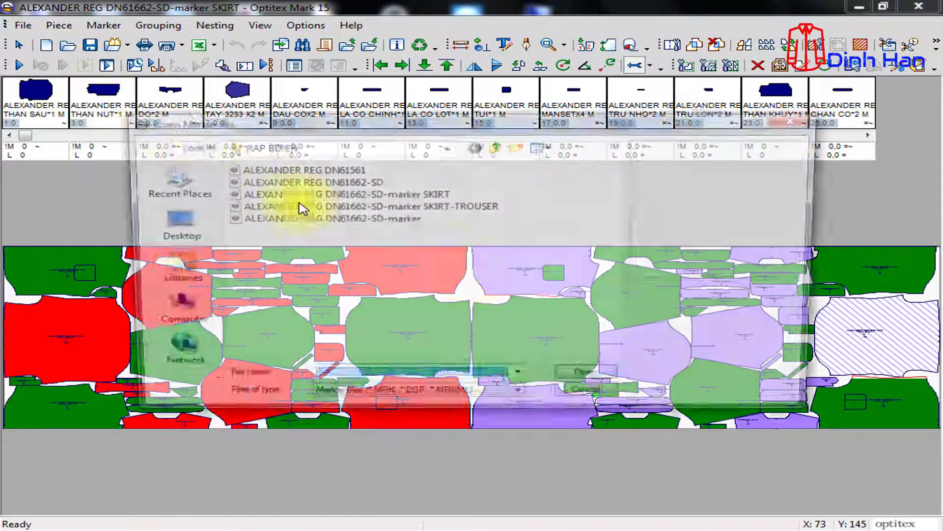
click(426, 213)
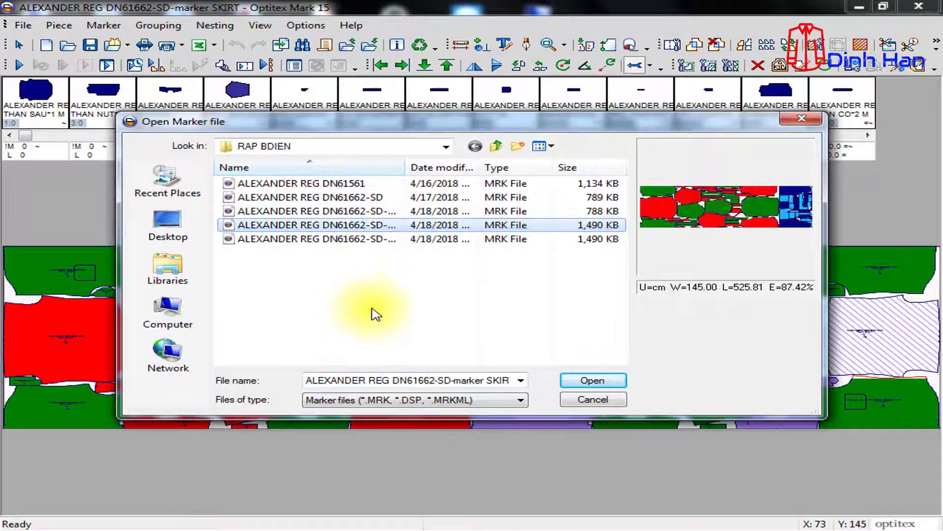
drag(402, 163, 633, 166)
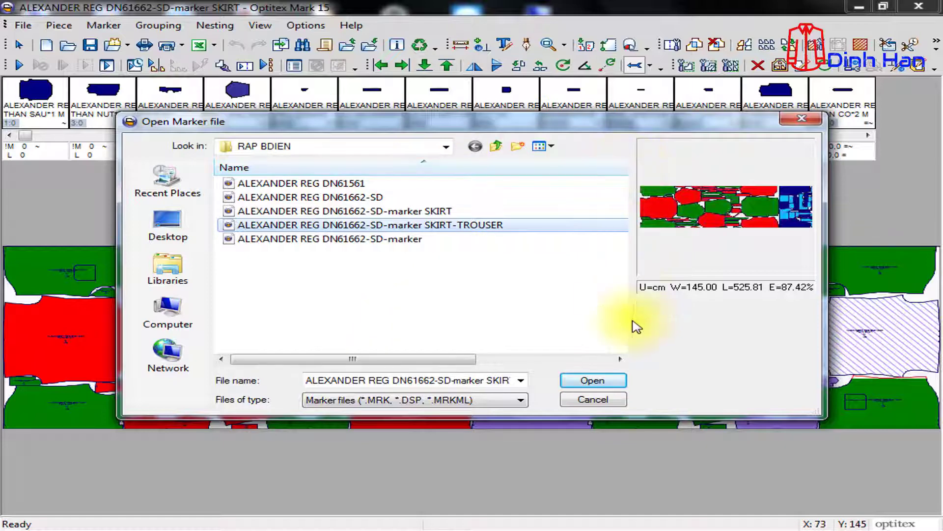
click(408, 212)
click(619, 384)
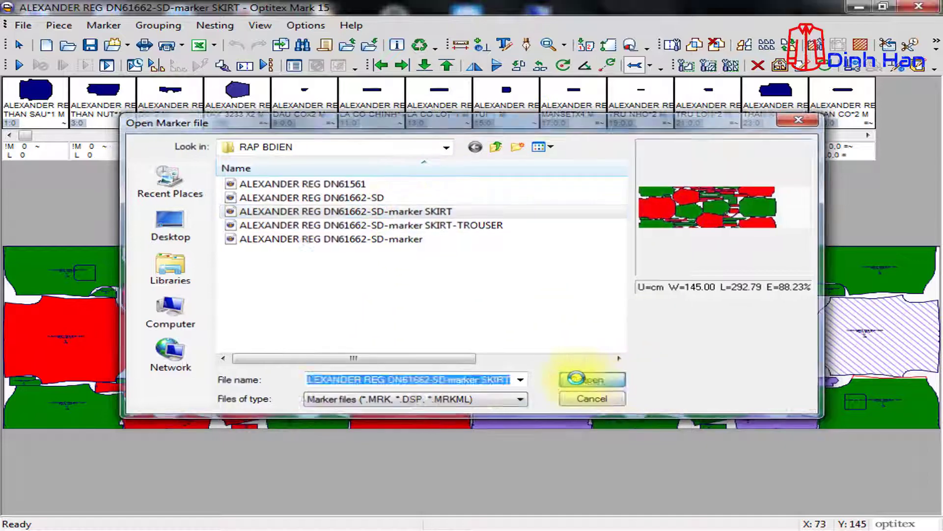
click(545, 316)
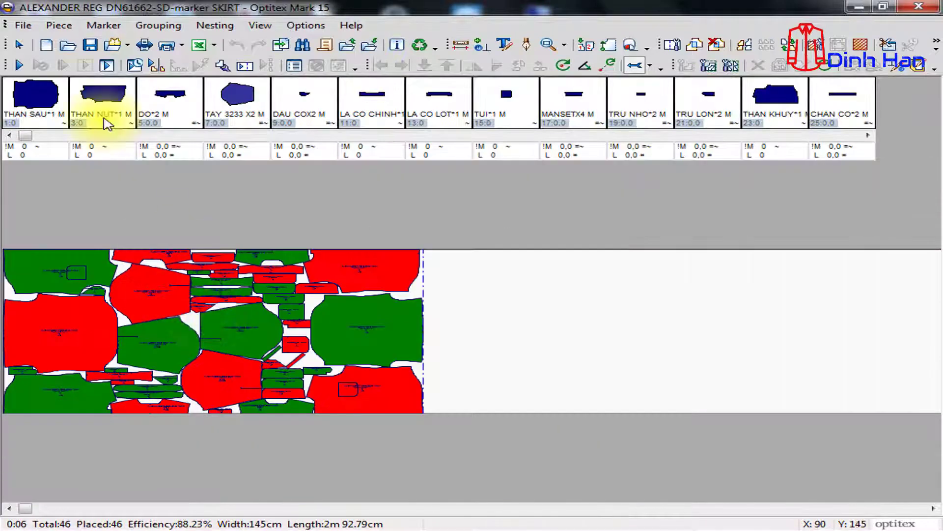
- Plot the skirt marker to the D:\SODO\Z-PLOT folder with the HP-GL settings and one copy
click(23, 26)
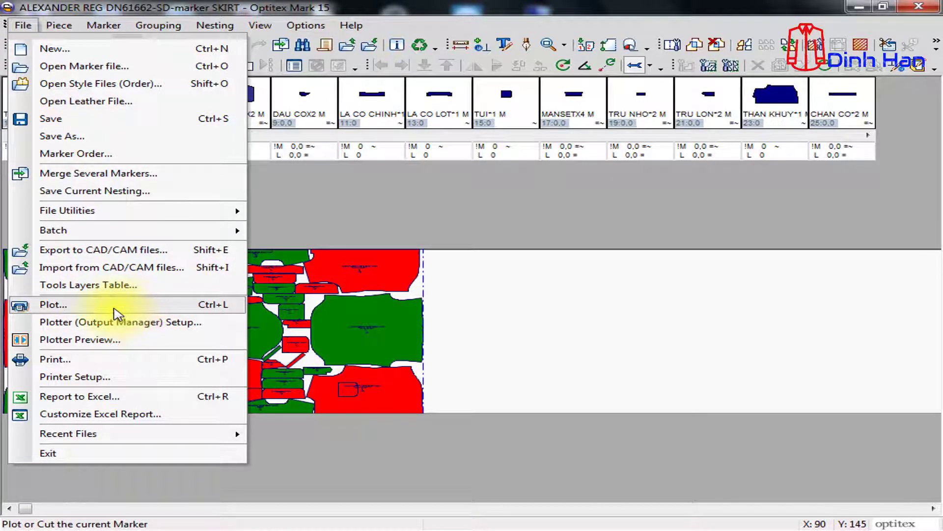
click(116, 305)
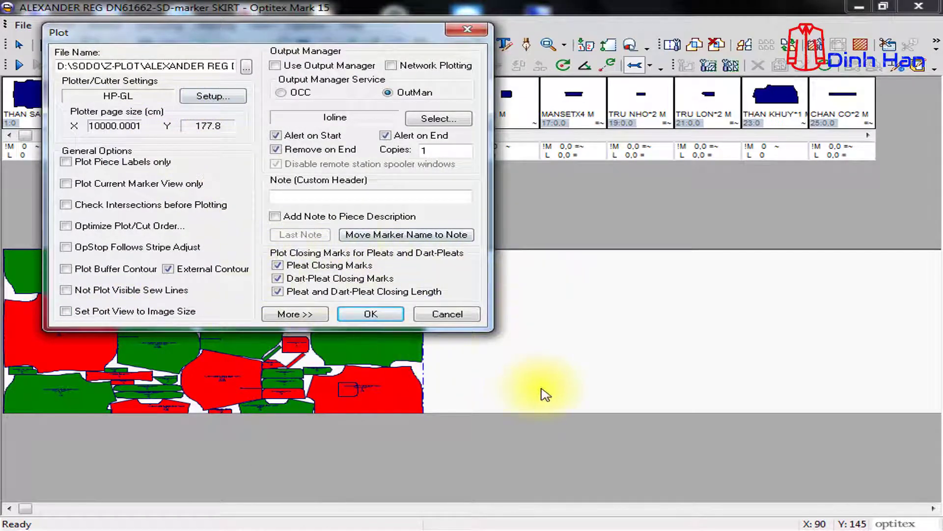
click(386, 320)
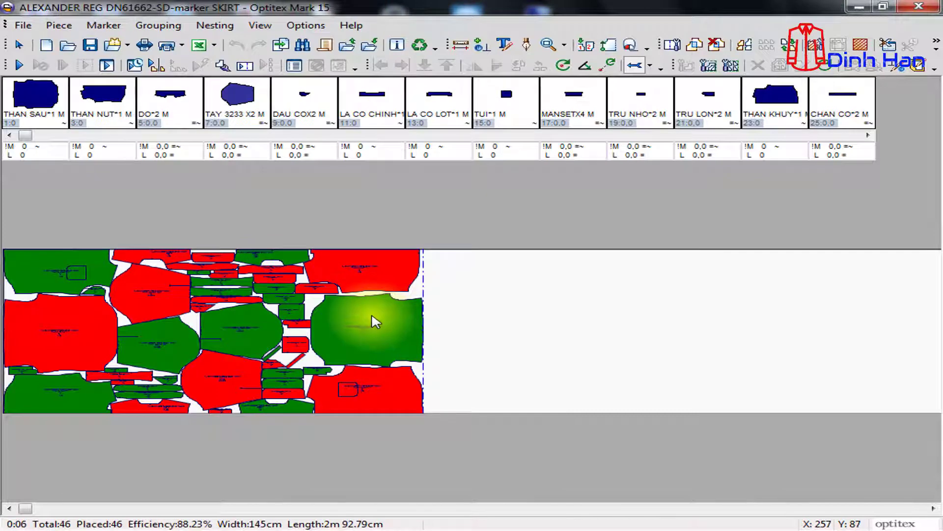
- Switch to Algotex Viewer and load ALEXANDER REG DN61662-SD-MARKER SKIRT.HPG from the Z-PLOT folder in a maximized window
click(858, 6)
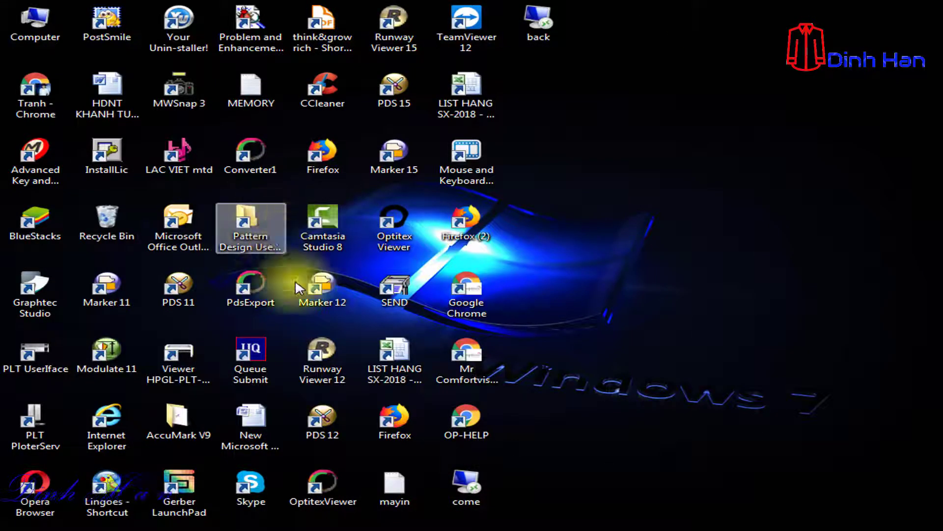
double_click(197, 366)
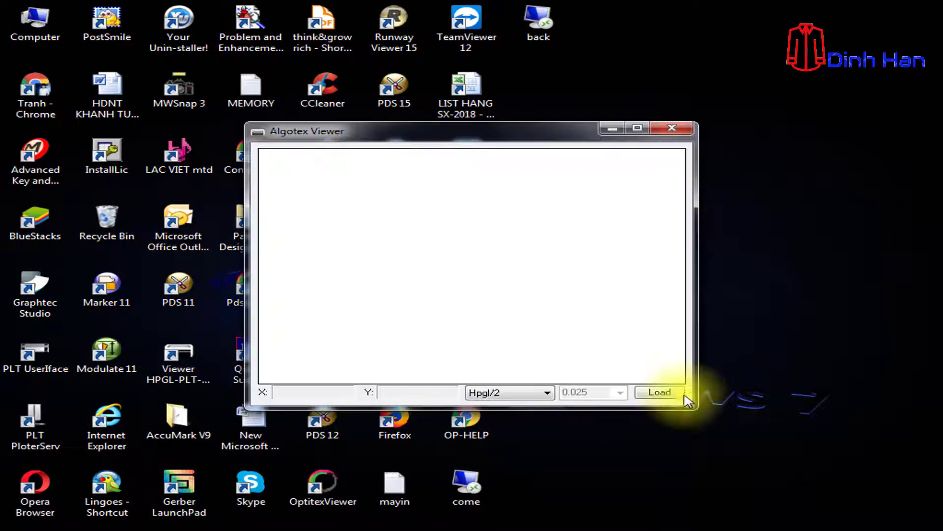
click(658, 393)
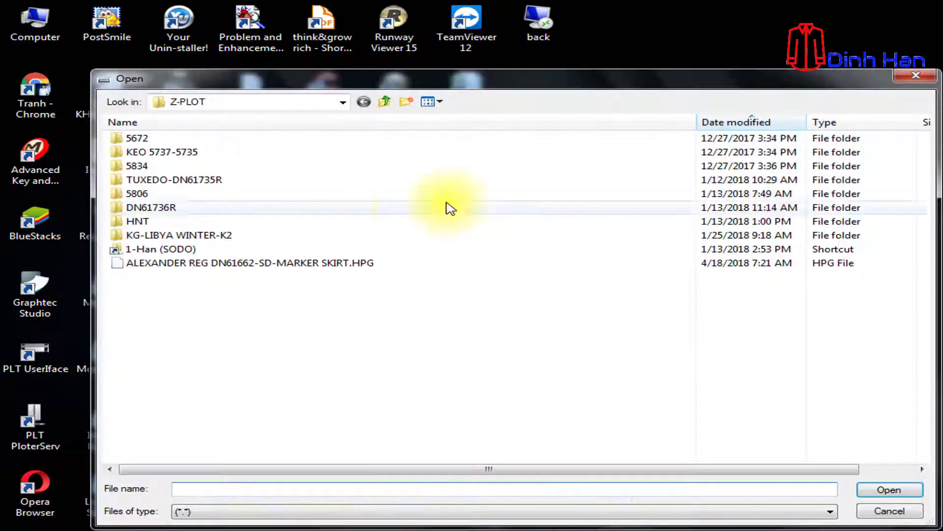
click(282, 268)
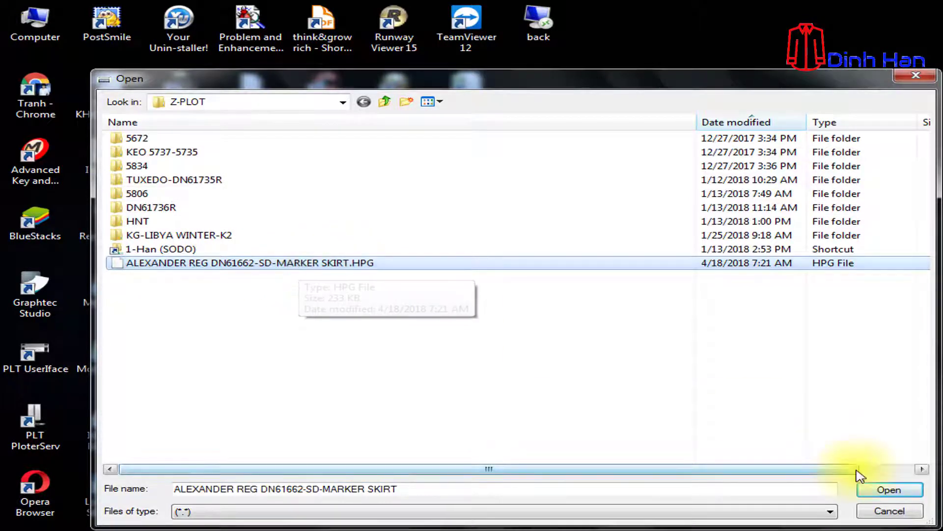
click(877, 490)
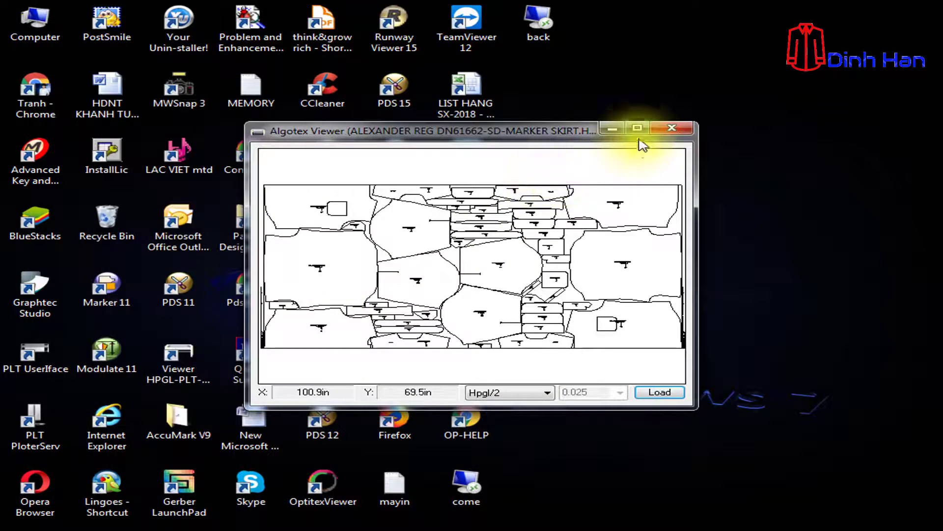
click(643, 132)
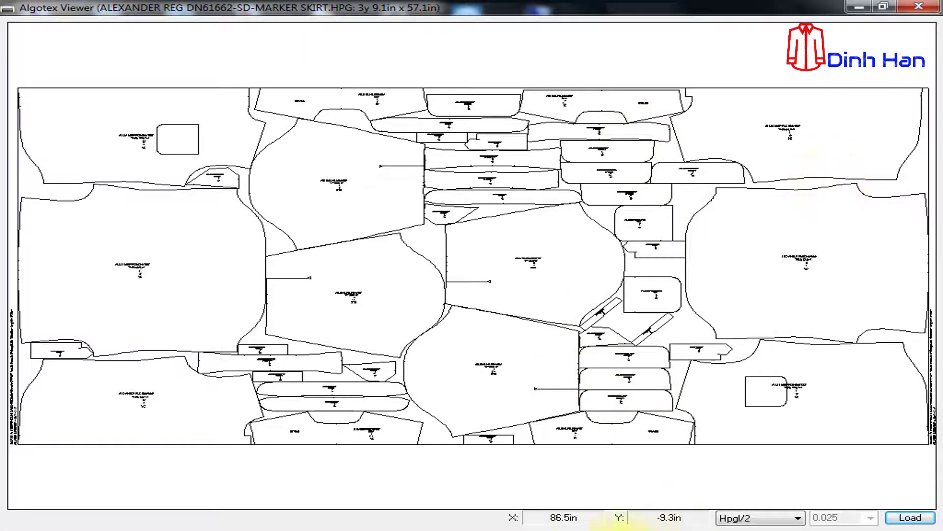
- Compare the plot file with the marker in Optitex Mark and inspect the header text beside the plotted marker's starting edge
click(452, 530)
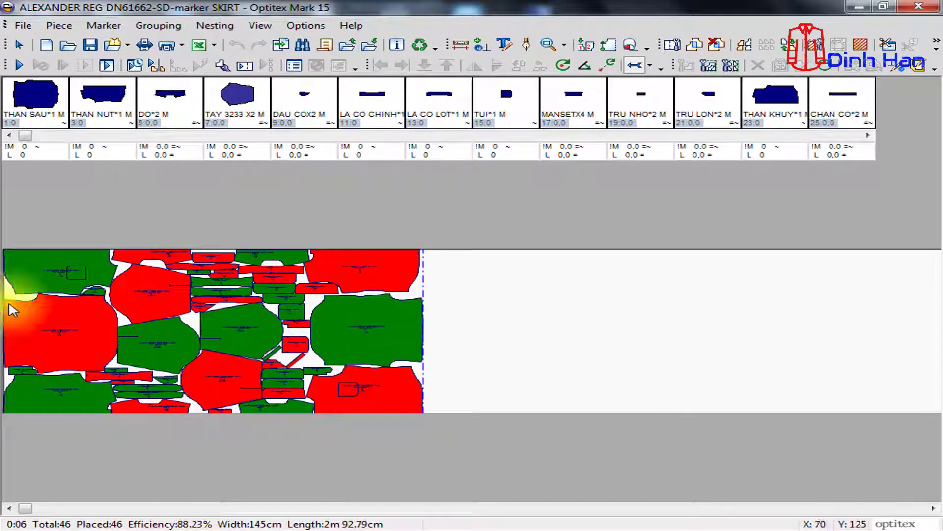
click(859, 7)
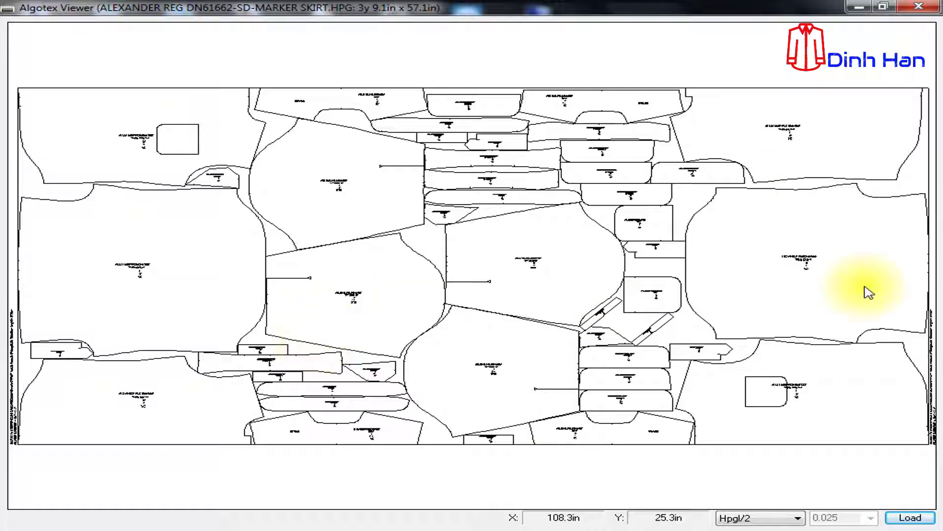
drag(95, 290, 4, 376)
drag(202, 107, 395, 367)
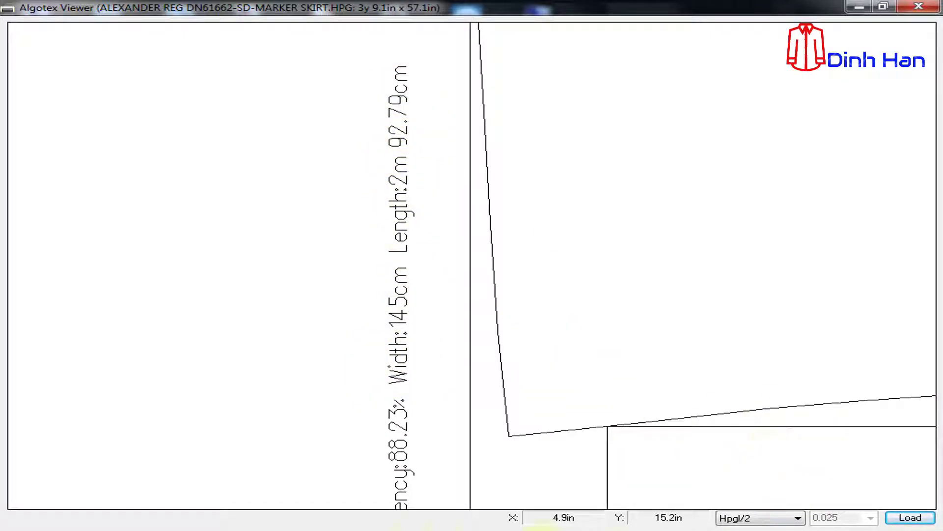
- Return to Optitex Mark and review the plot options and HP-GL plotter setup, including the tools' head numbers, without plotting
click(433, 530)
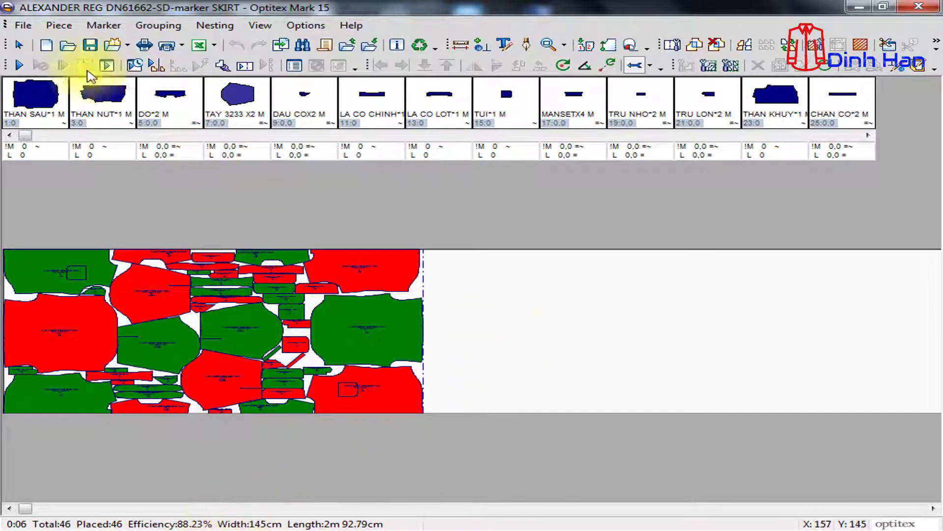
click(23, 25)
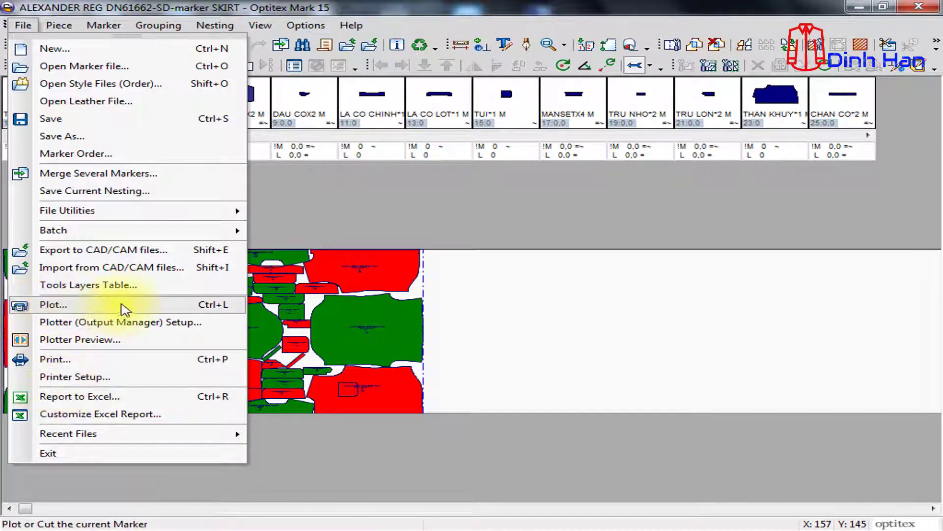
click(124, 309)
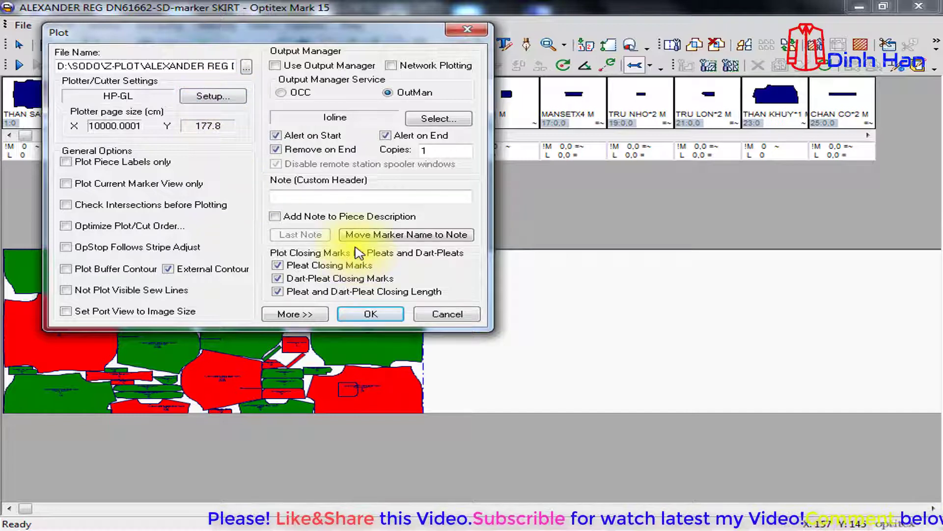
click(216, 104)
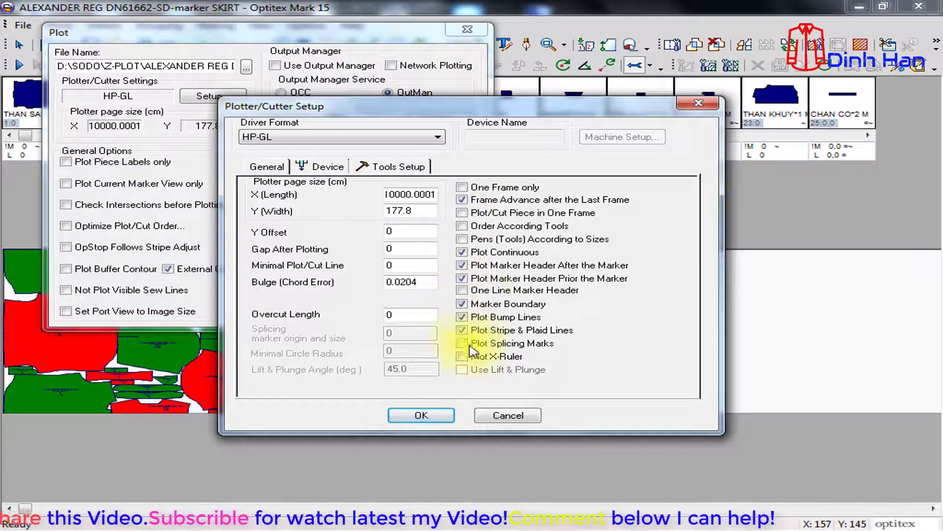
click(404, 167)
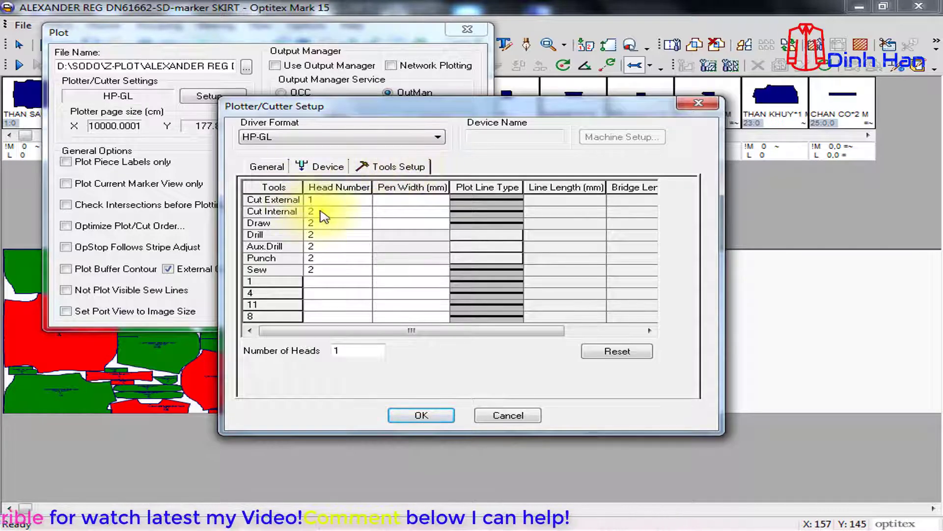
drag(331, 206, 341, 274)
click(266, 166)
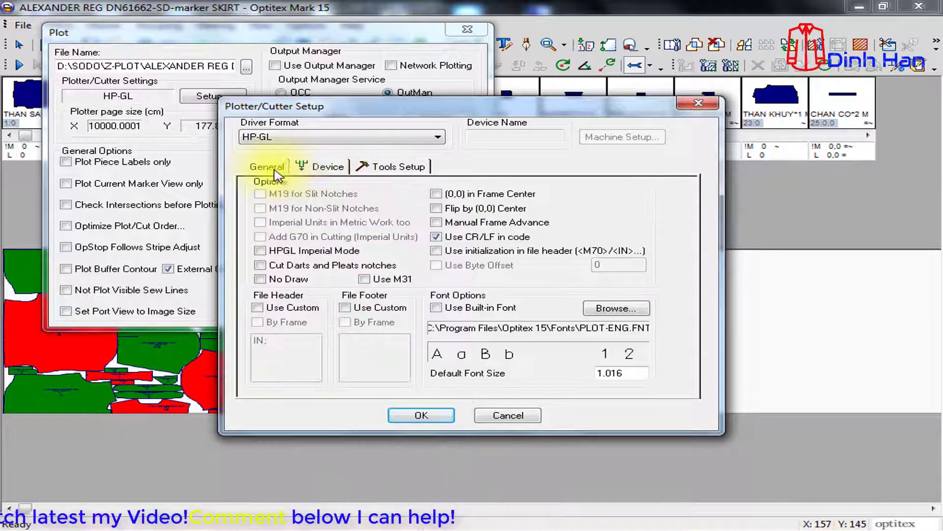
click(375, 170)
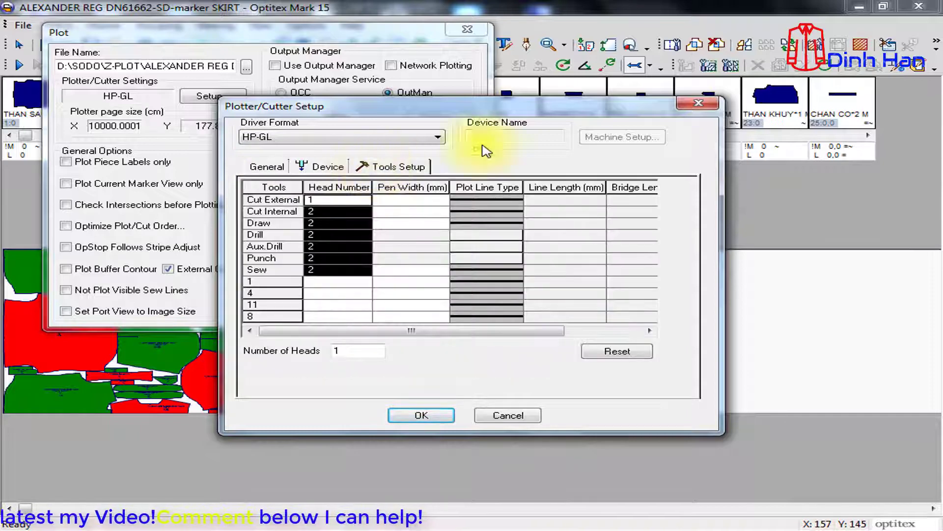
click(699, 105)
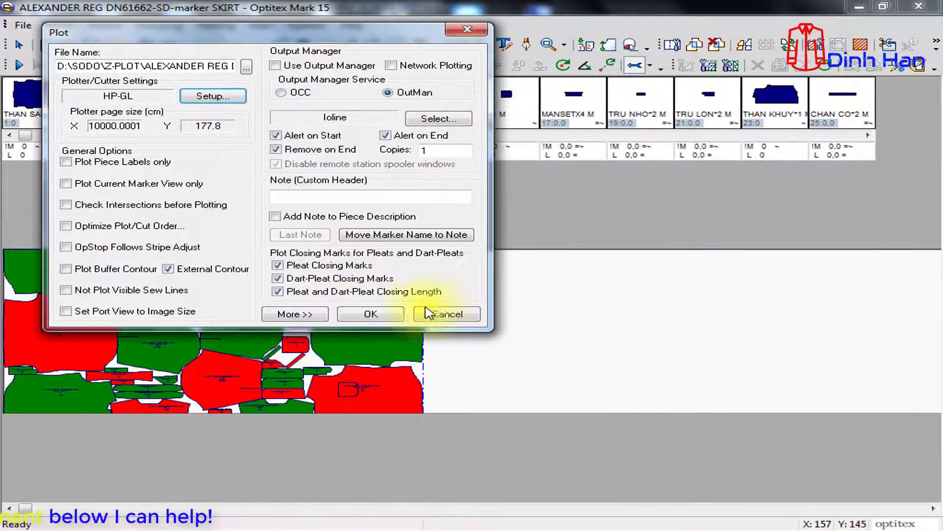
click(471, 318)
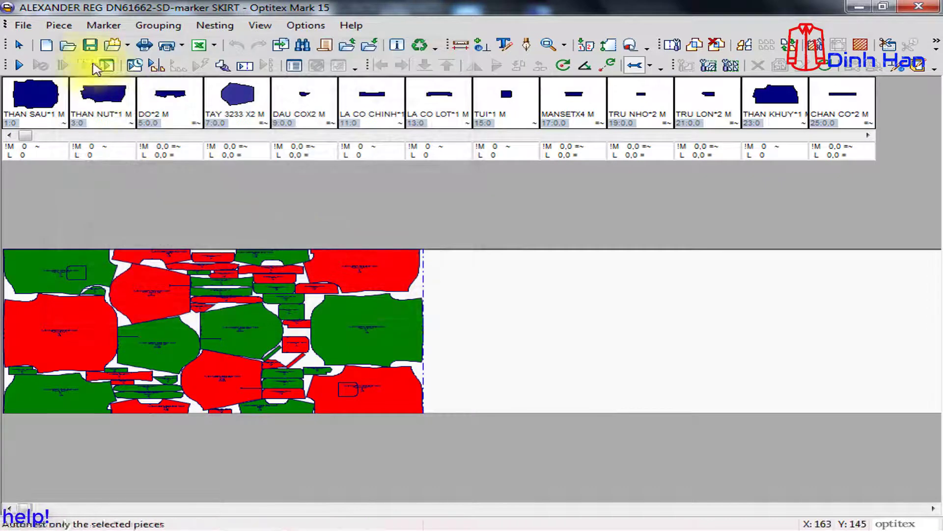
- Preview the plotter page of the skirt marker and compare it with the full plot in Algotex Viewer
click(24, 27)
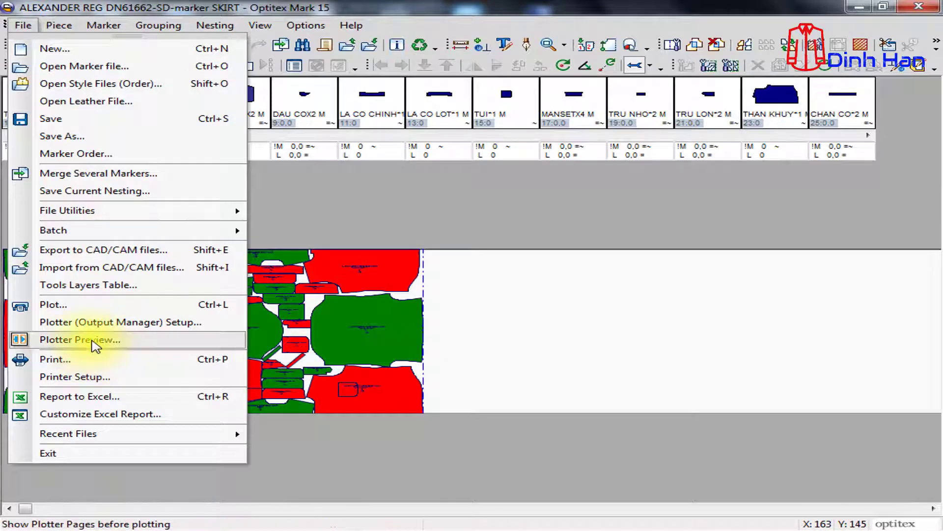
click(2, 333)
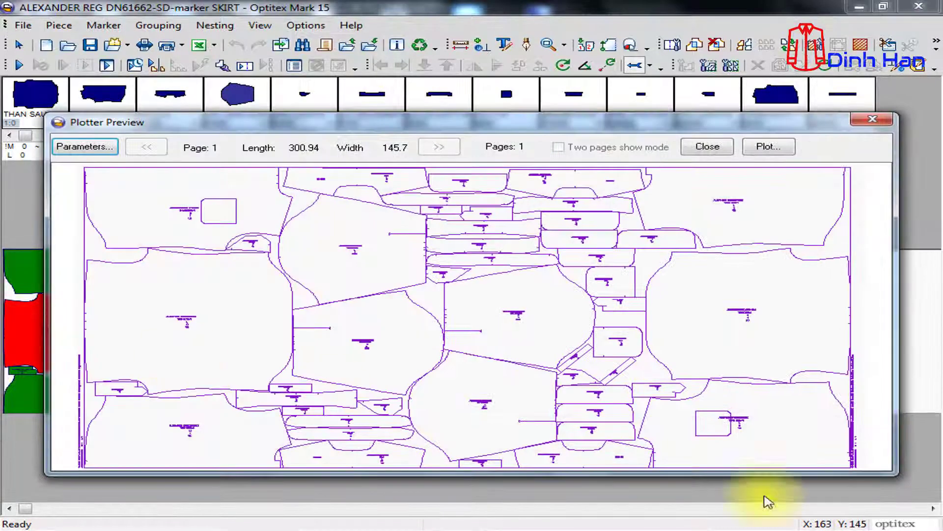
drag(579, 117, 600, 32)
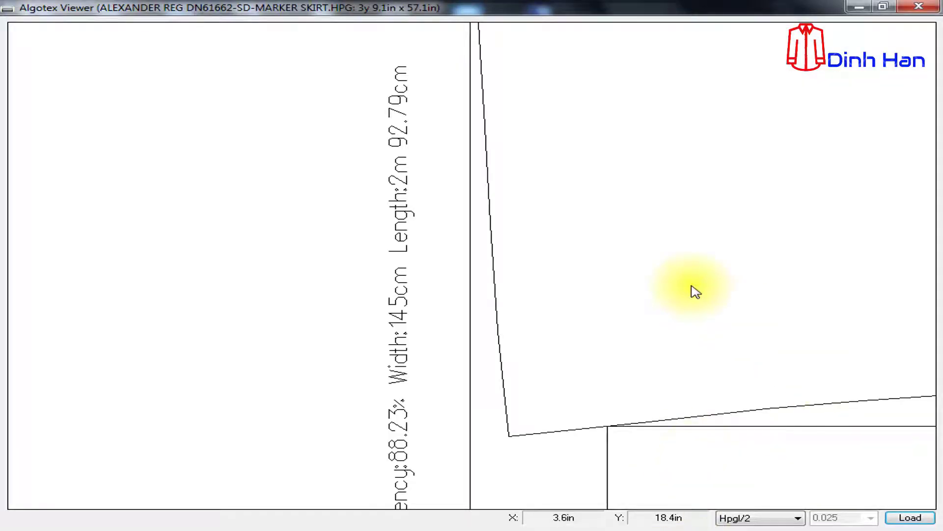
right_click(689, 285)
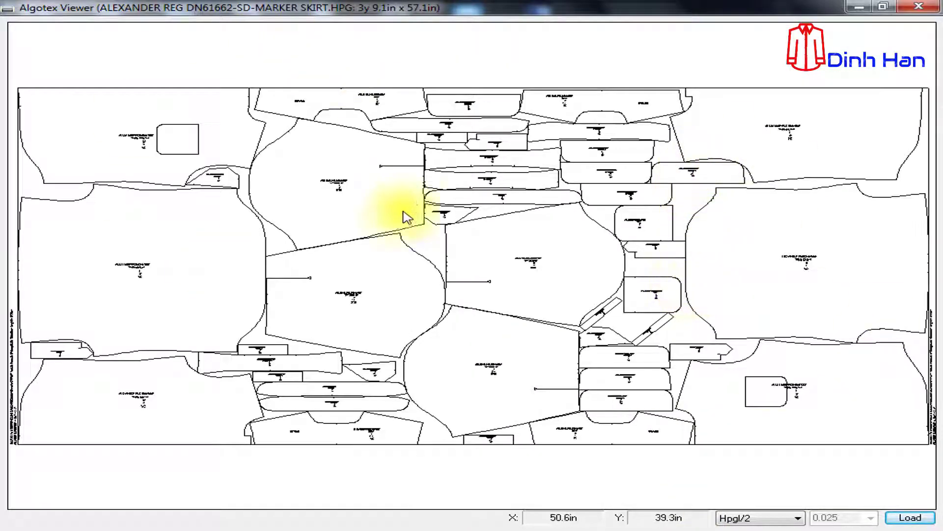
click(856, 9)
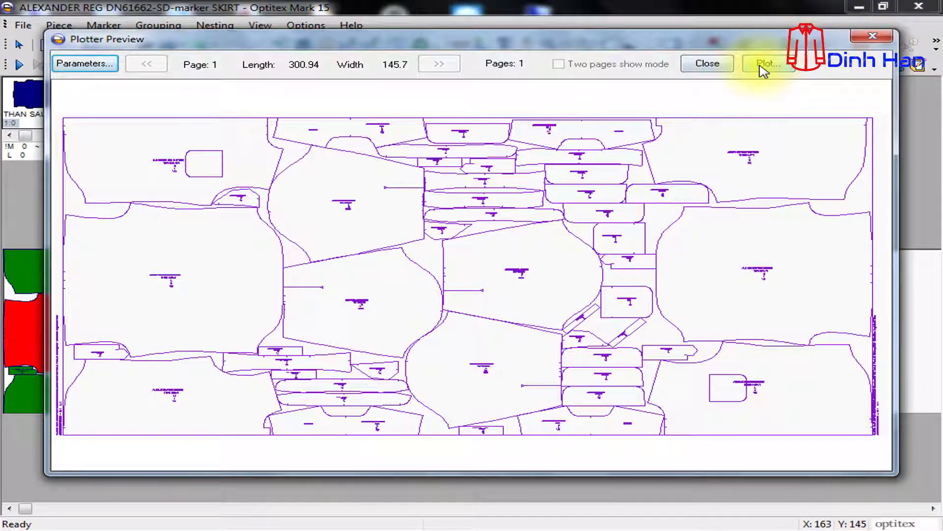
click(713, 68)
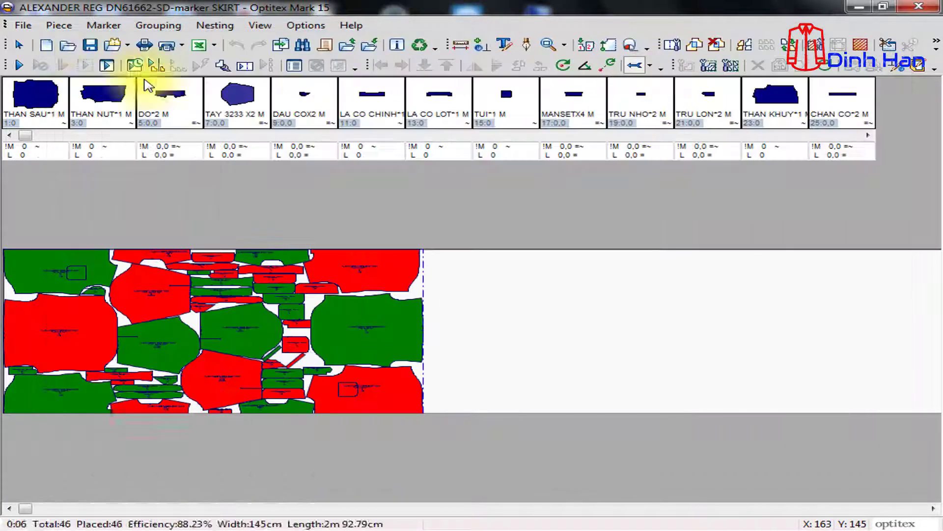
- Set up printing of the skirt marker with Foxit Reader PDF Printer, Letter paper and portrait orientation
click(23, 25)
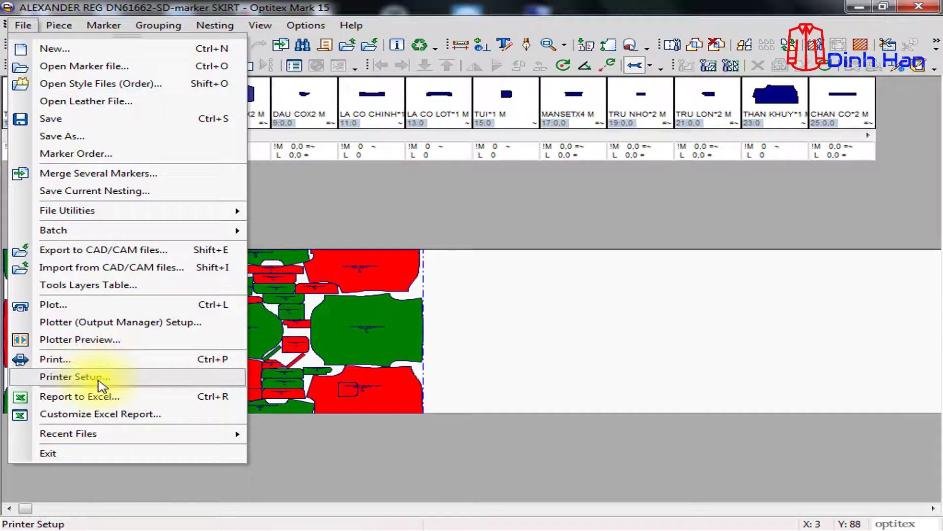
click(156, 361)
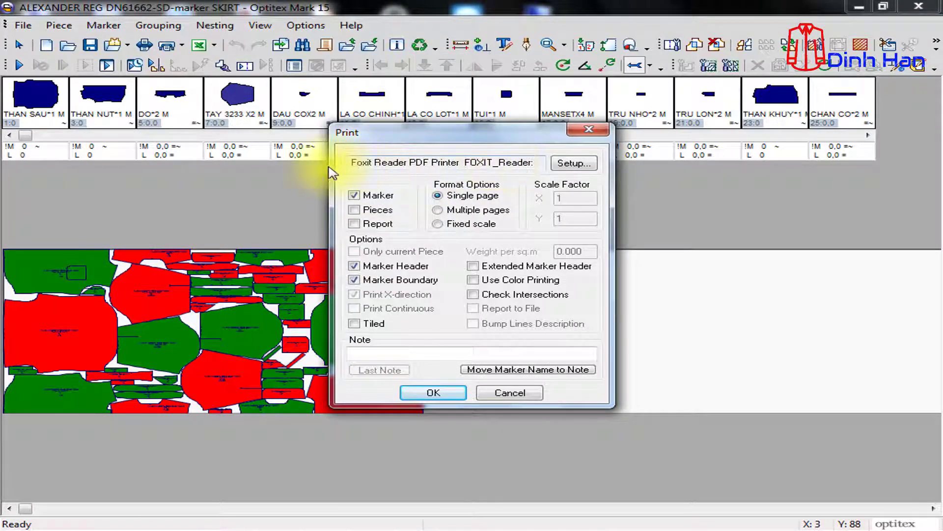
drag(369, 162, 561, 161)
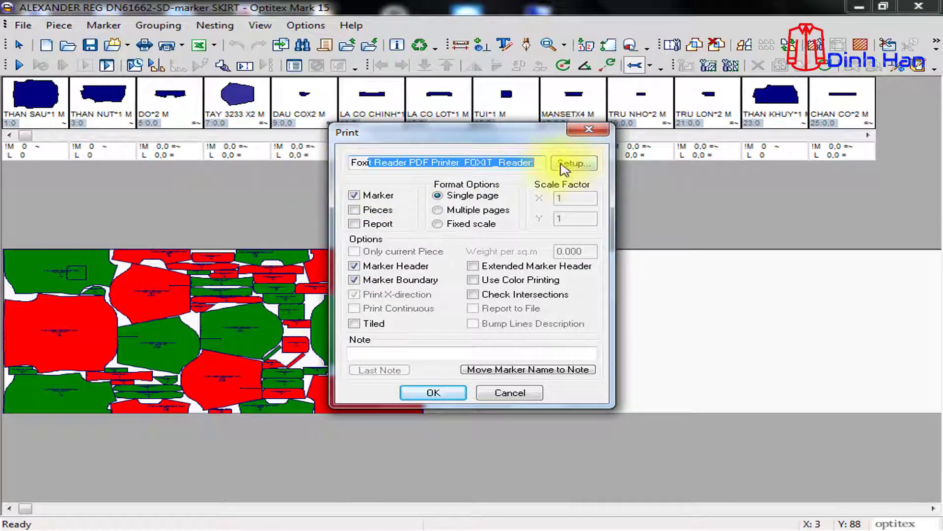
click(570, 164)
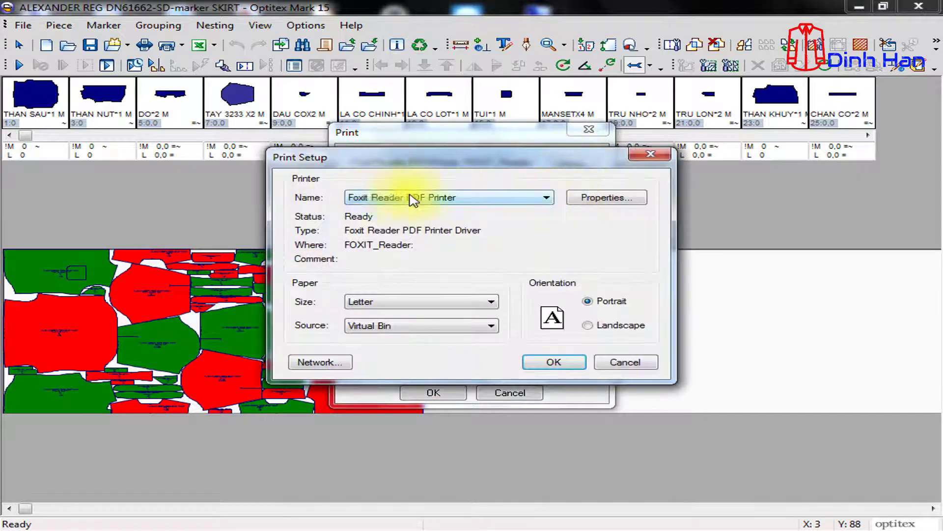
click(546, 198)
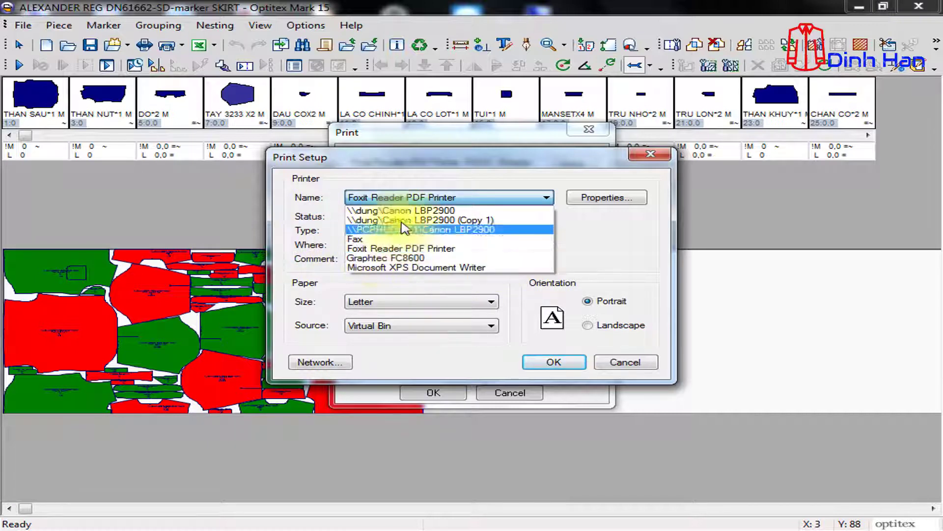
click(601, 330)
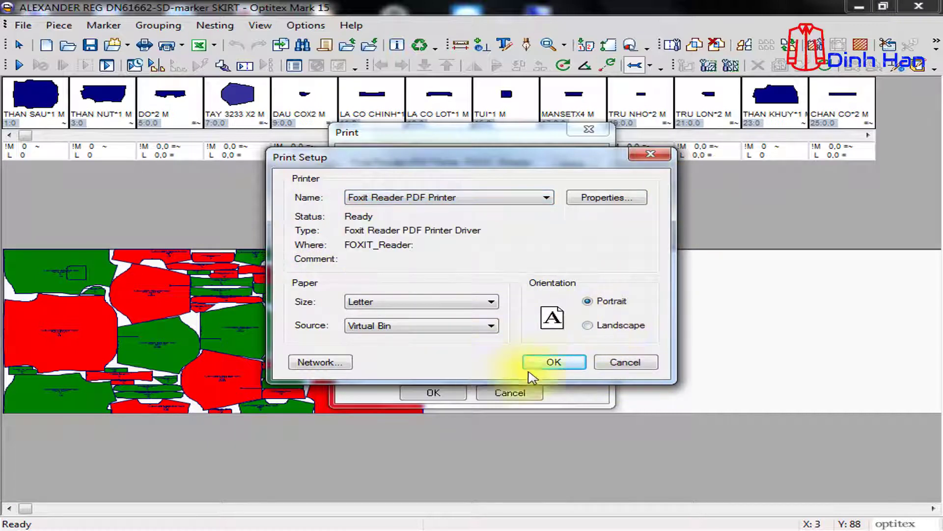
click(572, 365)
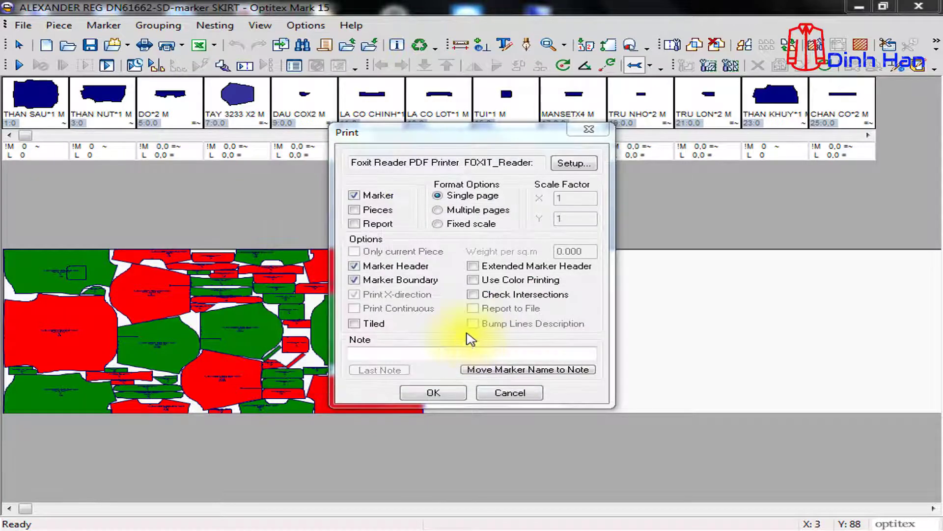
- Print the marker on a single page to PDF as ALEXANDER REG DN61662-SD-marker SKIRT.MRK in RAP BDIEN, and show that folder
drag(404, 163, 586, 175)
drag(526, 163, 315, 167)
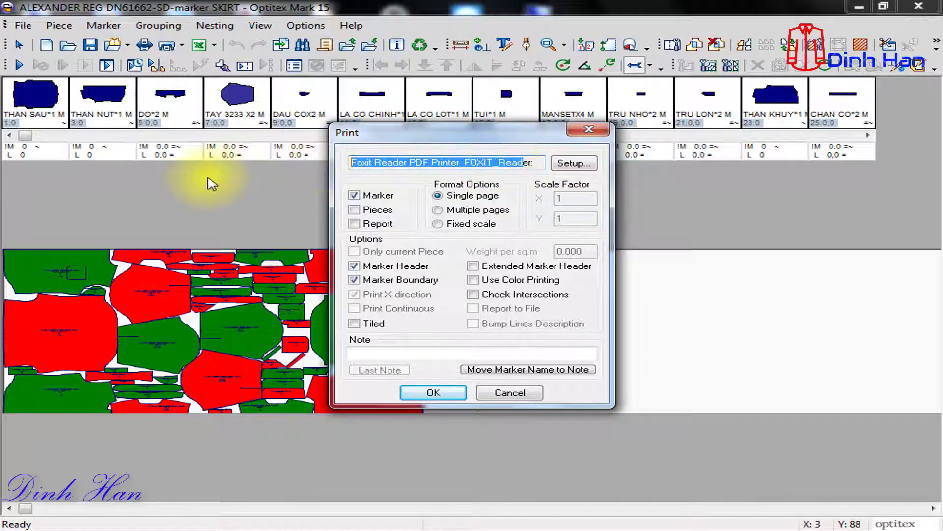
click(441, 399)
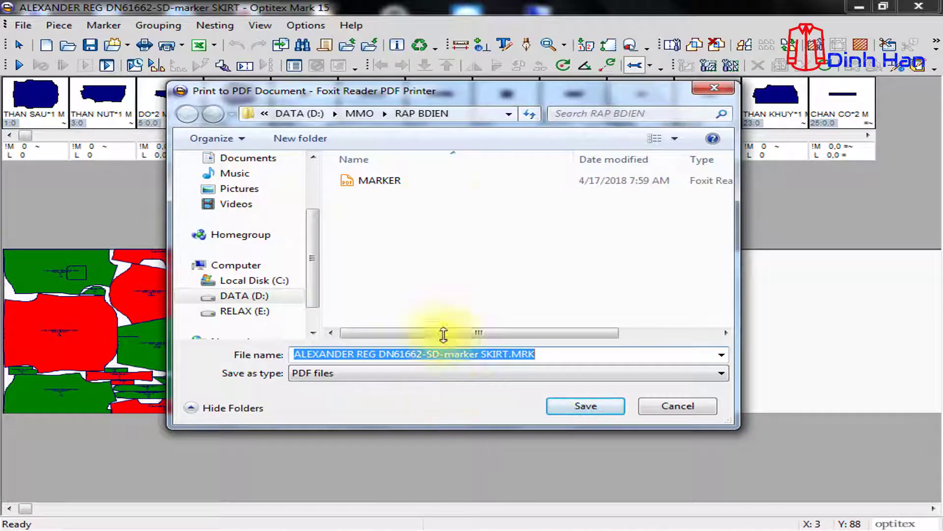
click(595, 406)
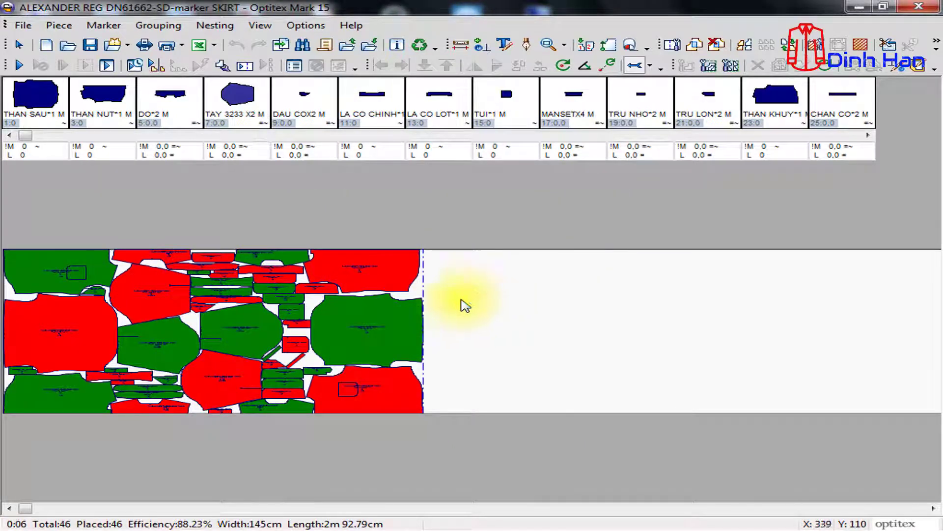
click(276, 530)
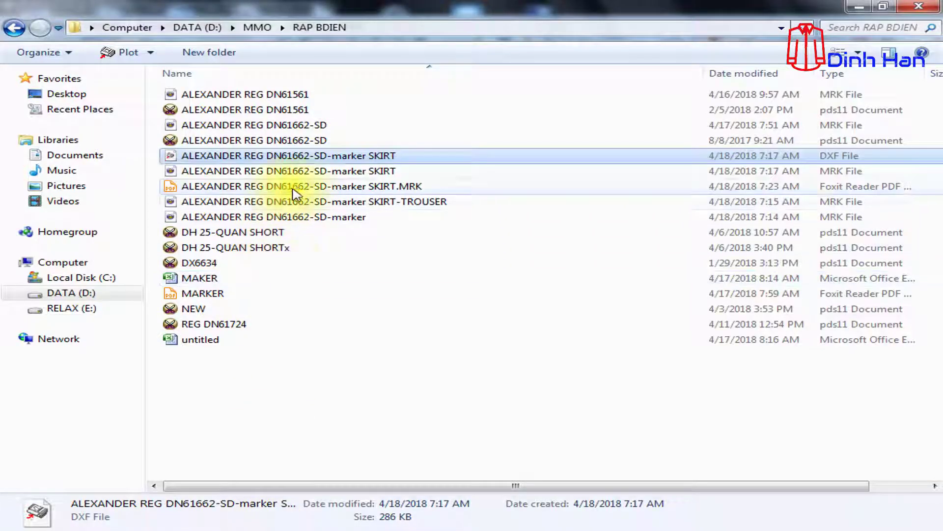
- Open the skirt marker PDF and compare its file name, efficiency, width, length and layout with the marker in Optitex Mark
double_click(294, 189)
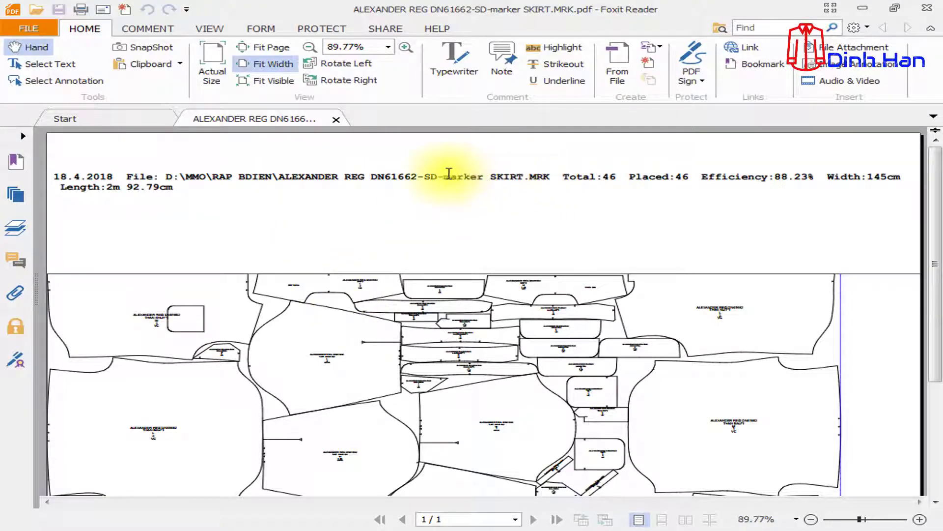
drag(449, 173, 525, 179)
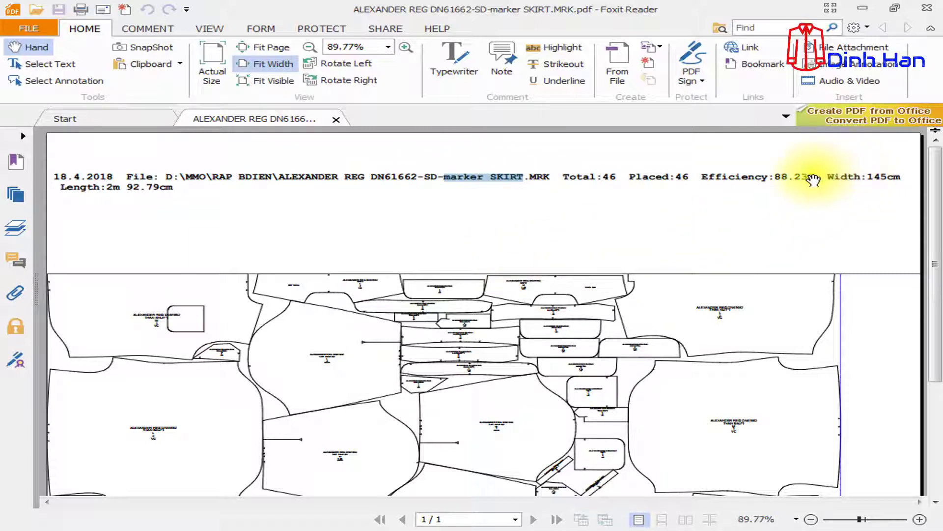
click(770, 178)
drag(830, 176, 851, 185)
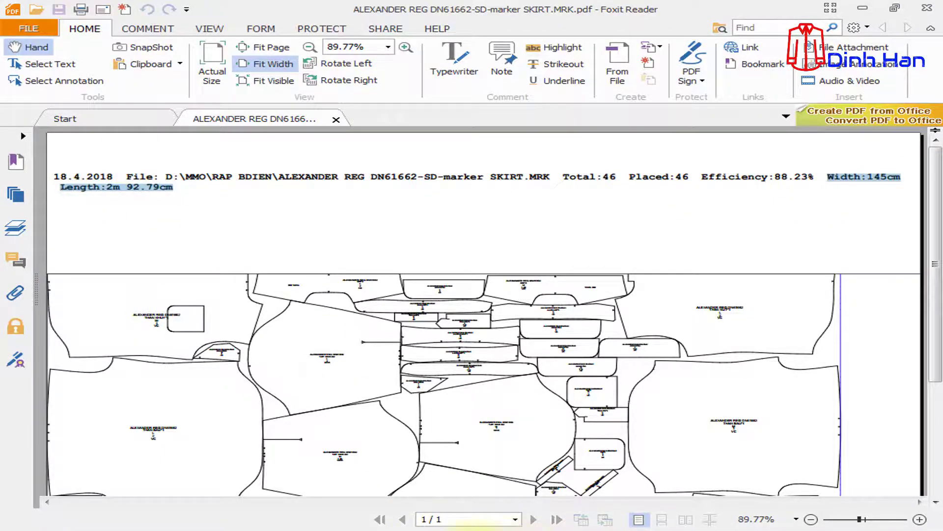
click(170, 529)
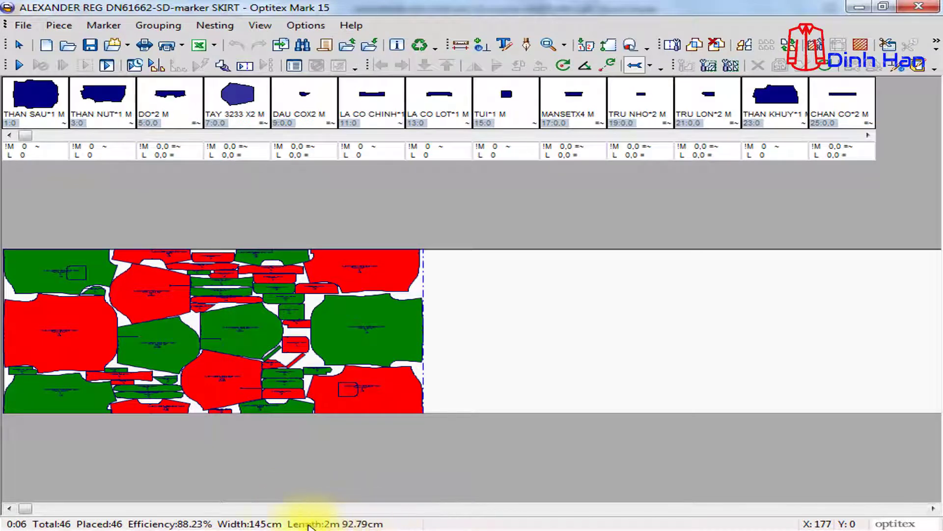
click(860, 7)
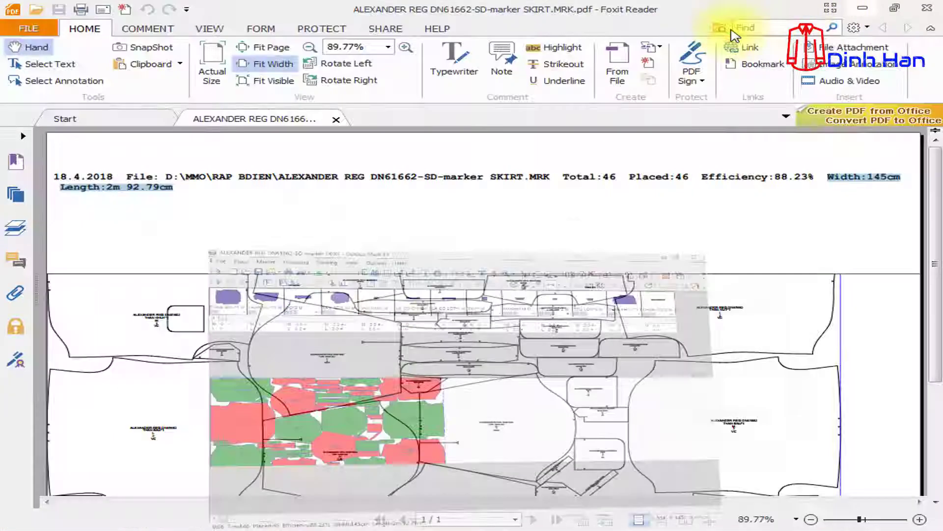
drag(935, 252, 933, 385)
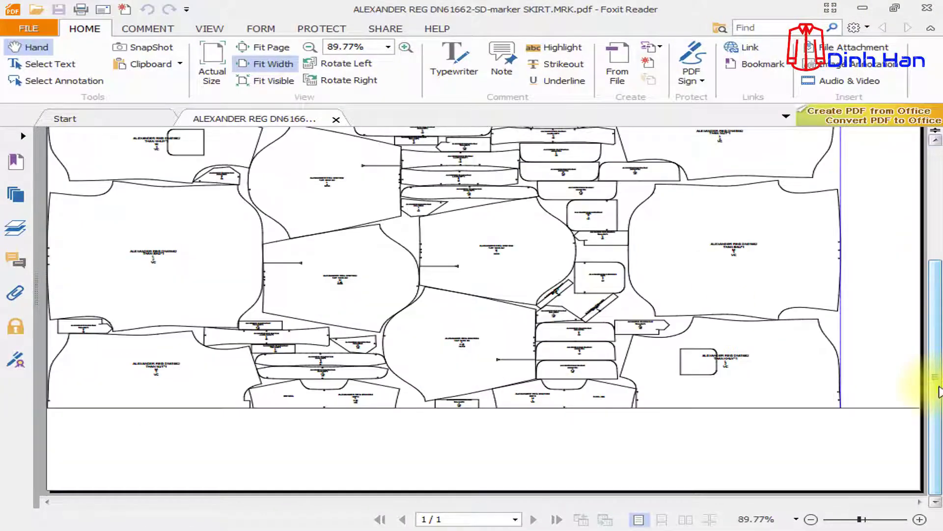
scroll(672, 375, up, 3)
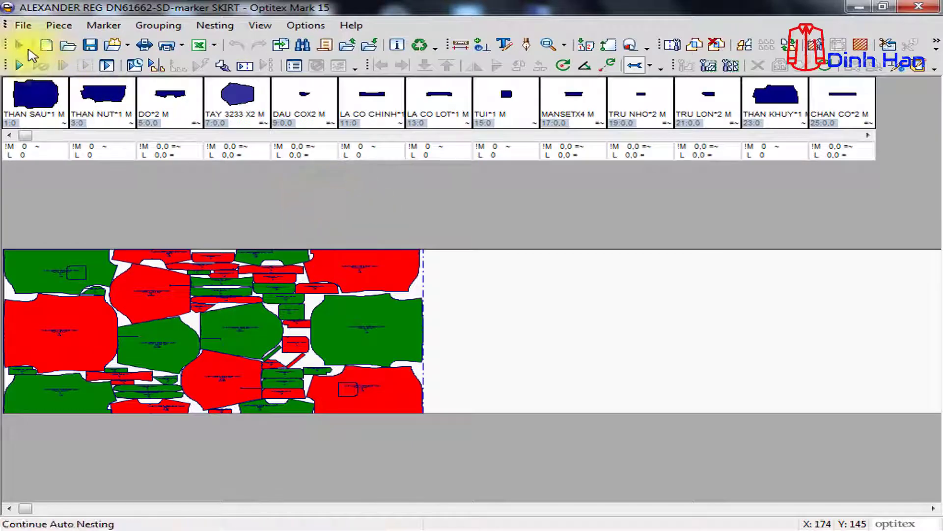
- Export the skirt marker's Excel report with internal information, pieces/order information and marker drawings, using the marker's file name in RAP BDIEN
click(22, 25)
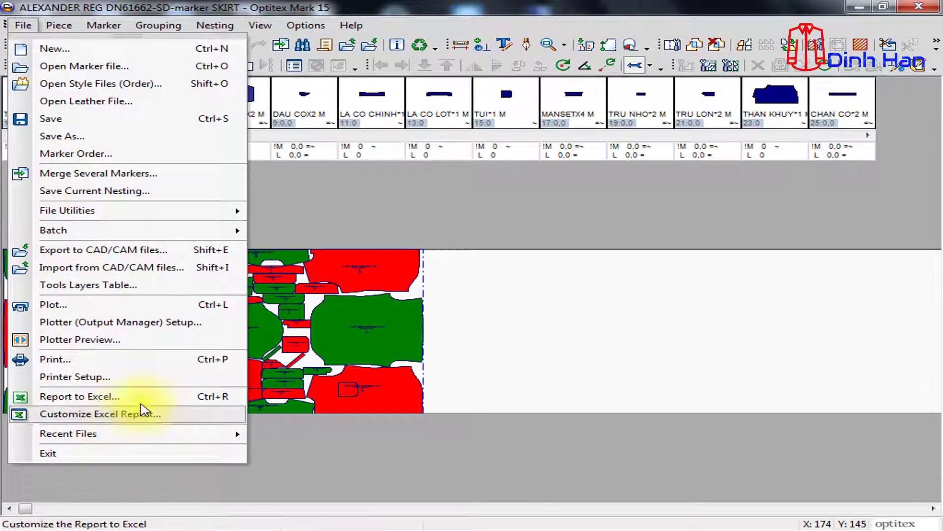
click(189, 399)
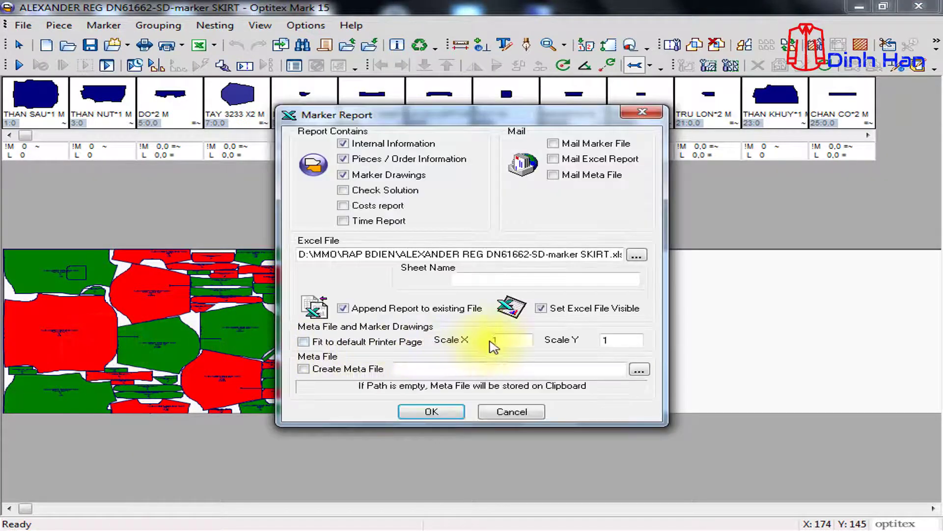
click(431, 411)
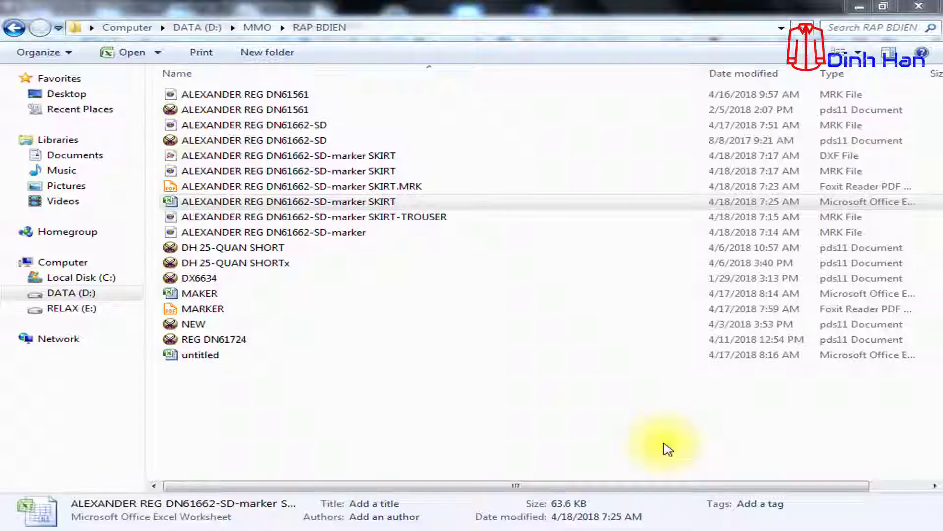
- Open the ALEXANDER REG DN61662-SD-marker SKIRT workbook full screen and examine the General Information values from marker width to layout
click(378, 202)
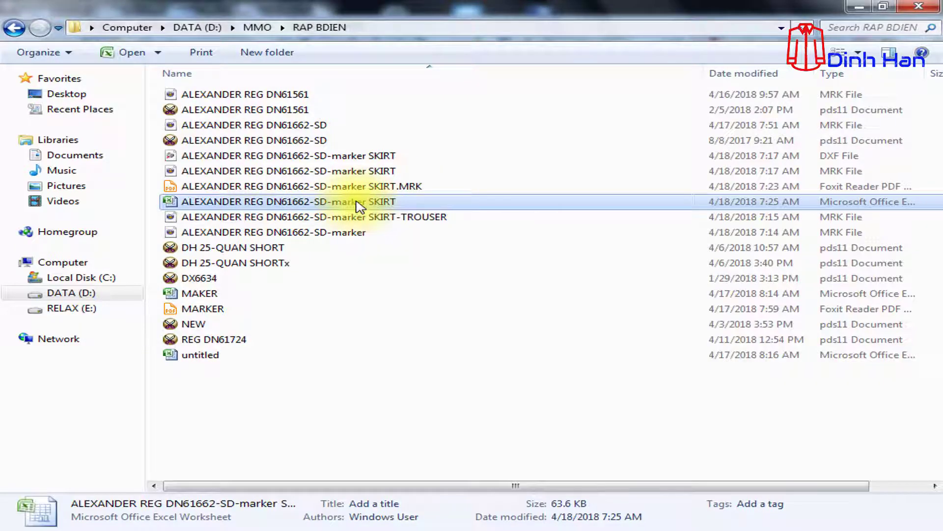
double_click(649, 206)
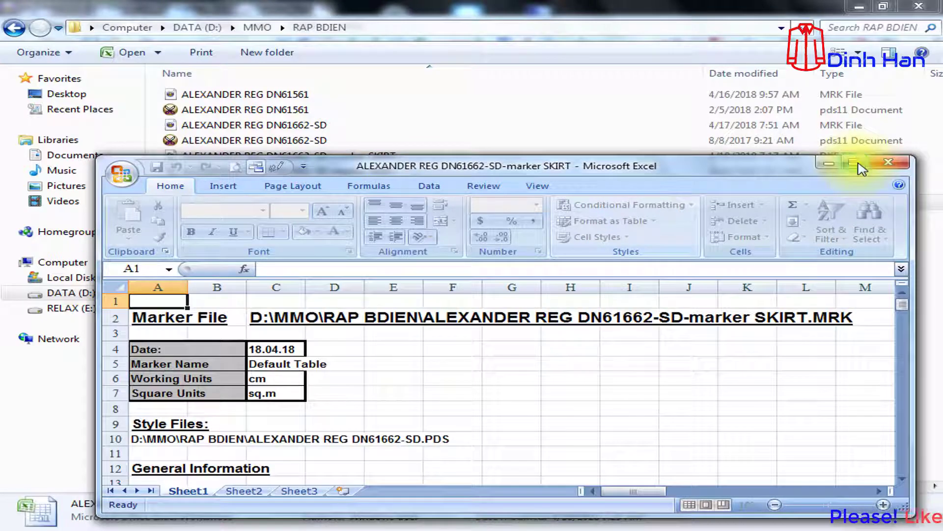
click(855, 164)
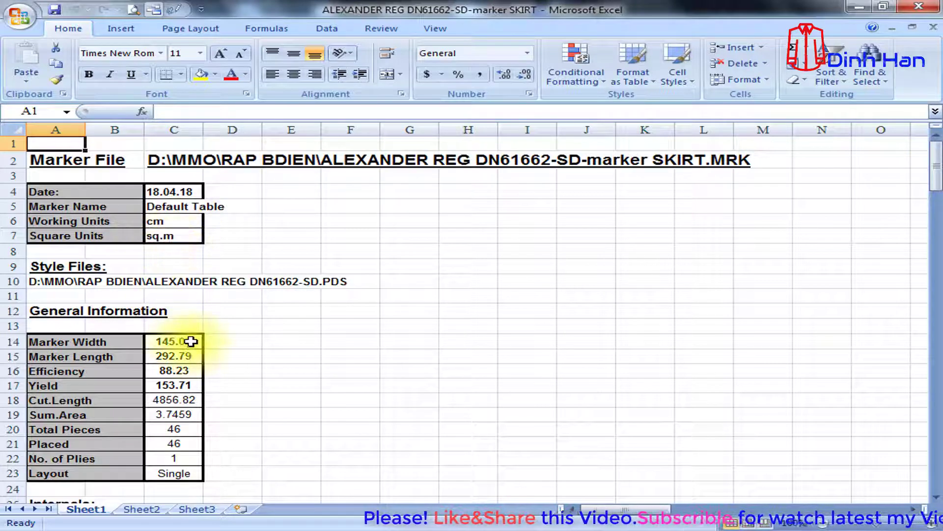
click(174, 342)
click(189, 360)
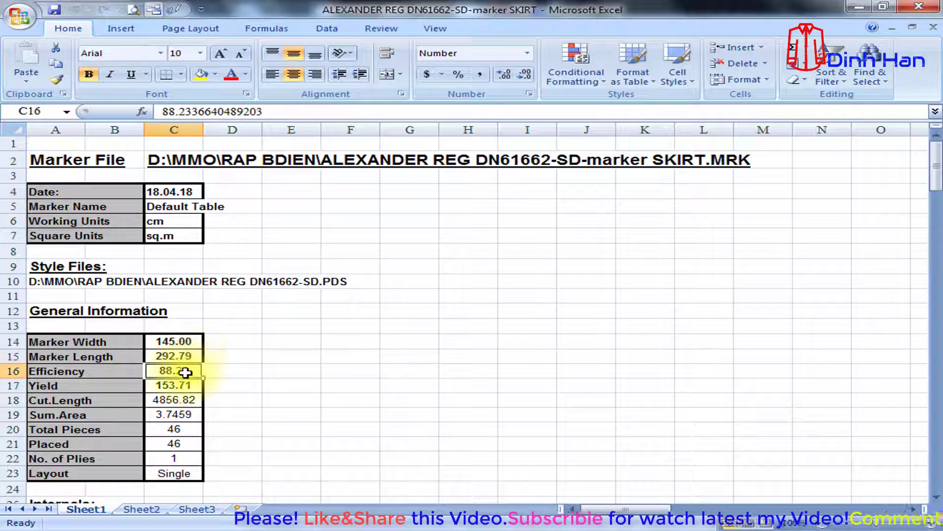
drag(179, 405, 172, 465)
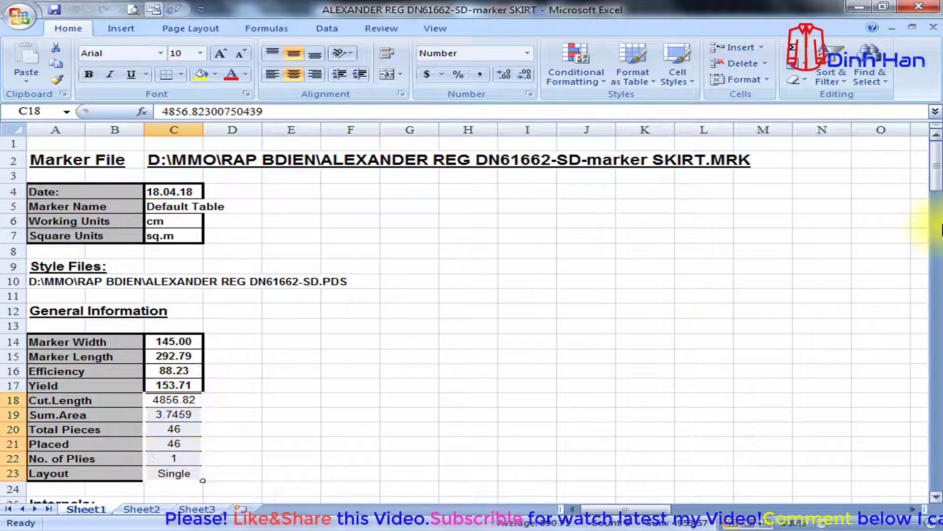
drag(491, 388, 491, 401)
- Examine the report's order and piece tables and the marker drawing below them, with the sheet reduced to 30%
drag(937, 186, 940, 326)
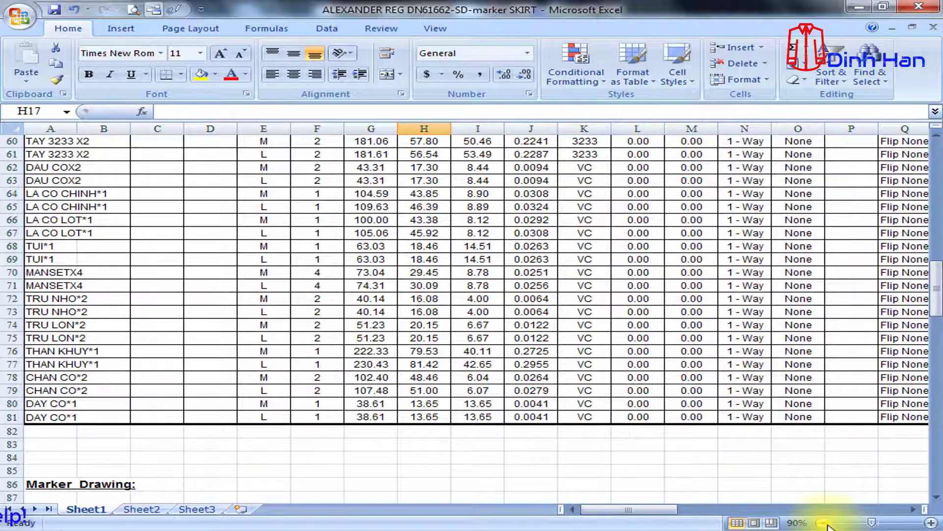
click(823, 523)
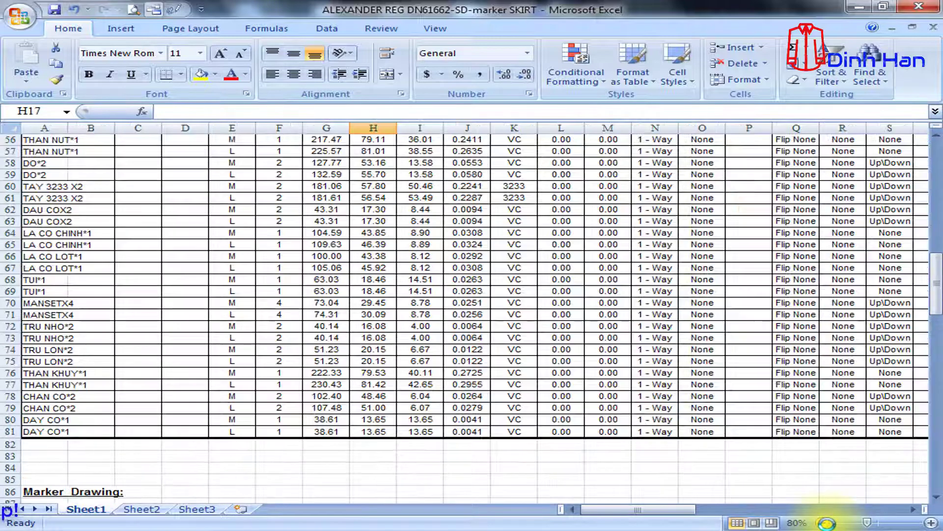
drag(935, 275, 935, 351)
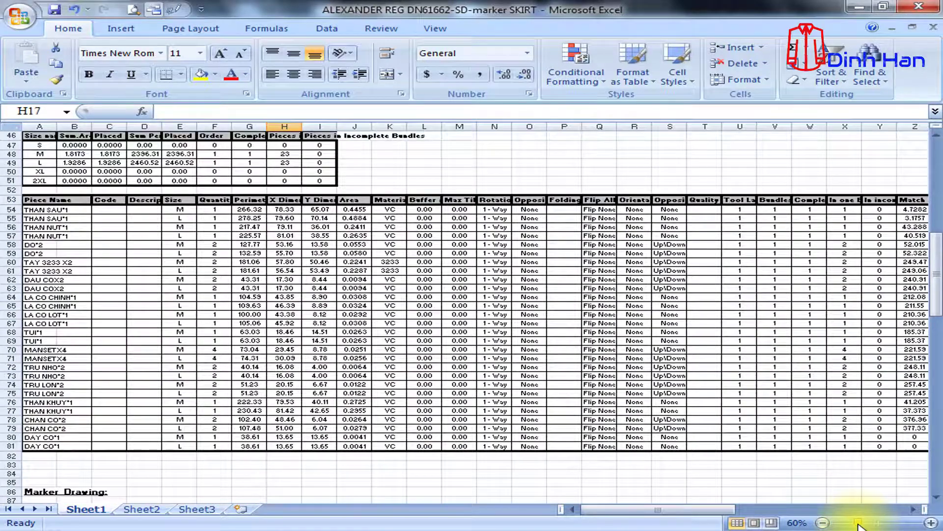
drag(854, 522, 850, 522)
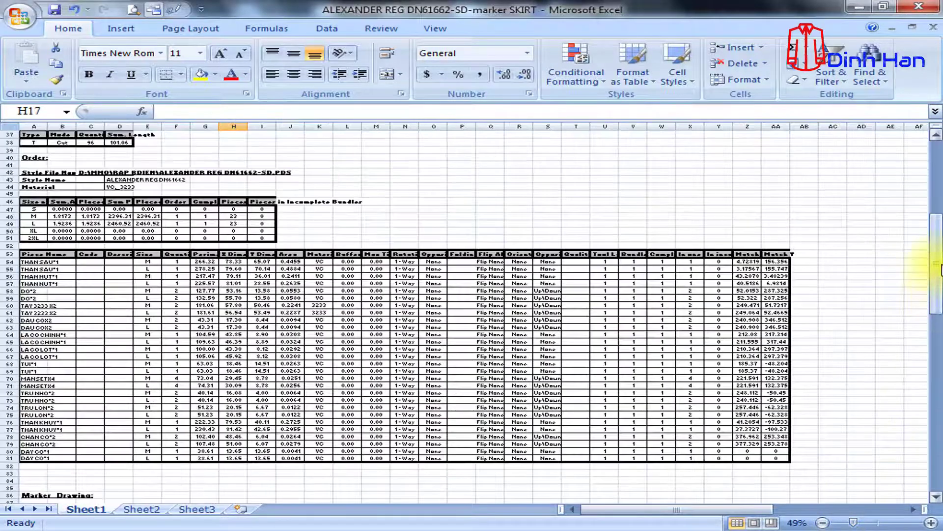
drag(938, 269, 936, 445)
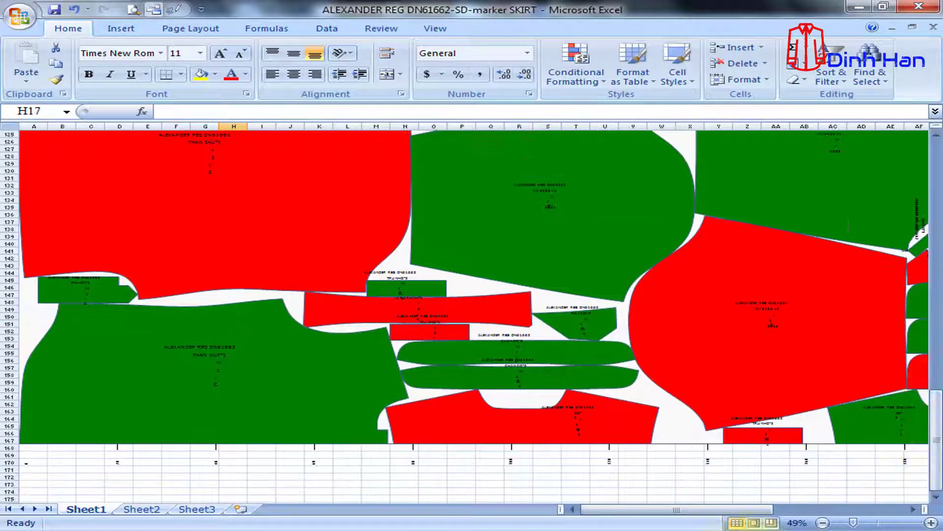
click(825, 523)
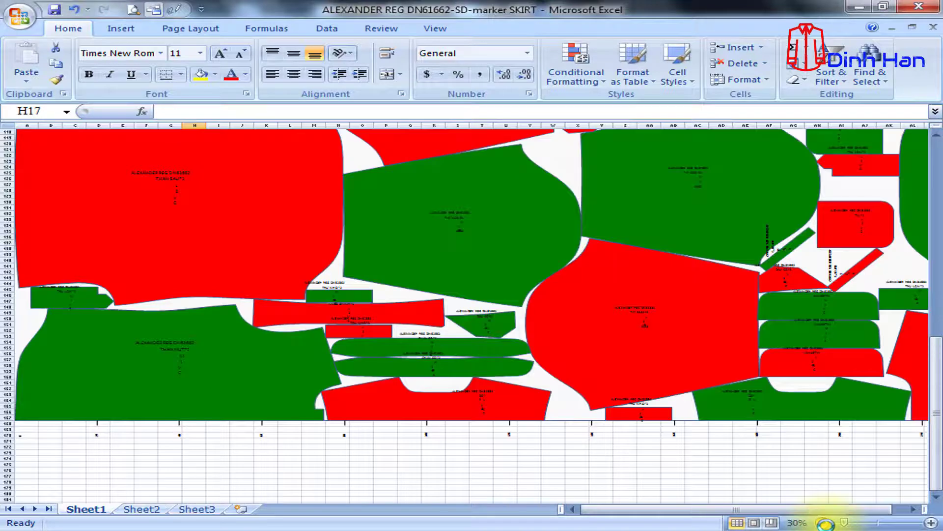
drag(936, 349, 941, 315)
- Compare the skirt marker layout in Optitex Mark with the marker drawing in the Excel report, ending back in Optitex Mark
click(457, 530)
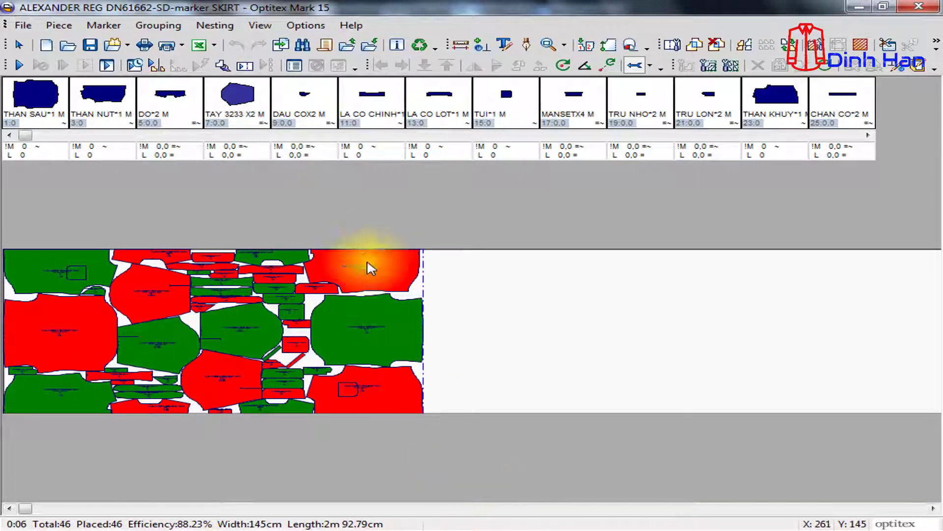
scroll(398, 302, up, 1)
scroll(393, 307, up, 1)
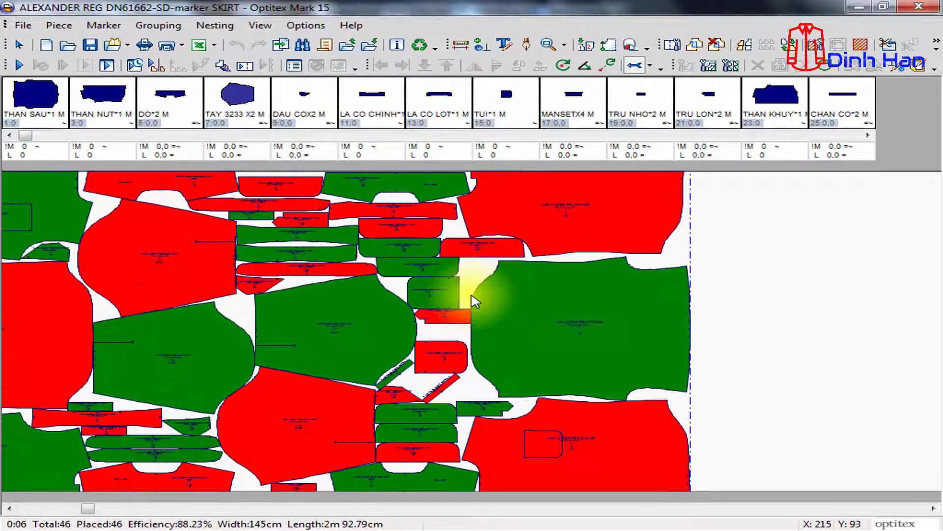
scroll(472, 297, down, 1)
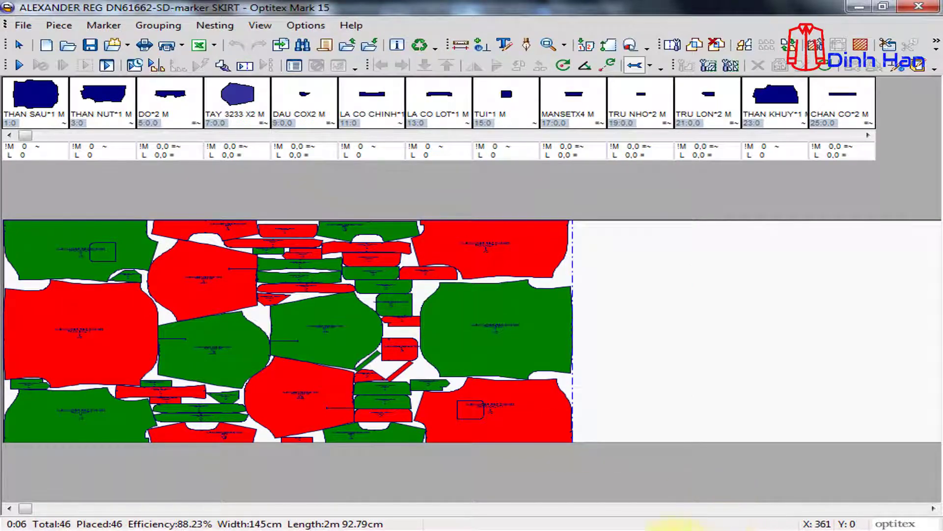
click(715, 530)
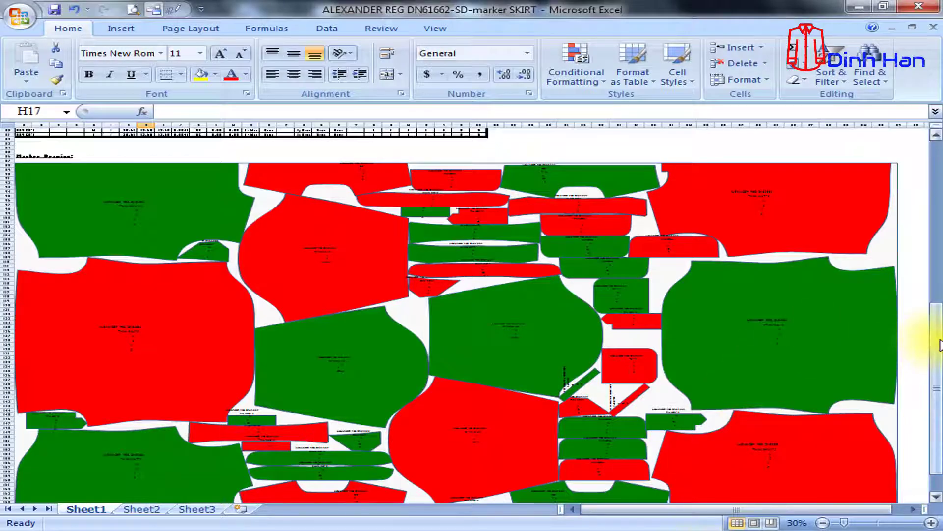
mouse_move(940, 376)
mouse_down()
mouse_move(942, 359)
mouse_move(940, 411)
mouse_move(940, 338)
mouse_move(939, 411)
mouse_up()
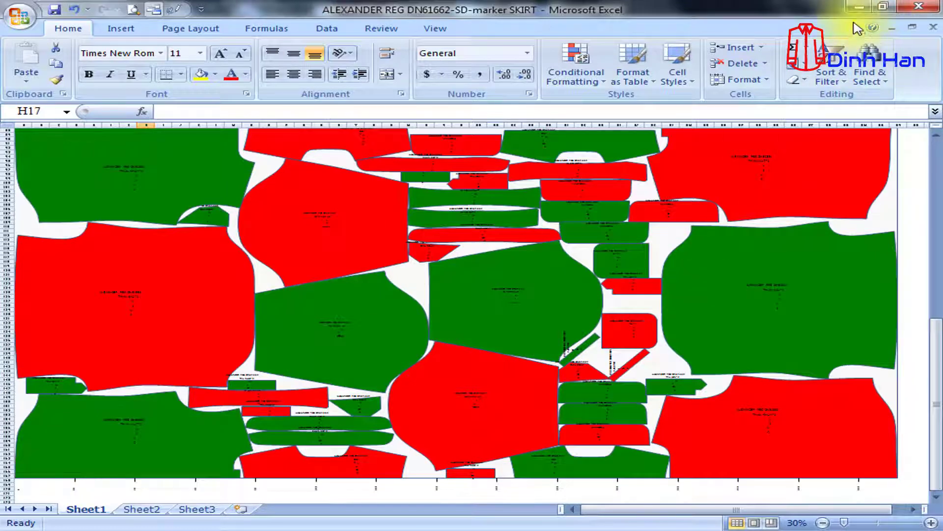
click(858, 7)
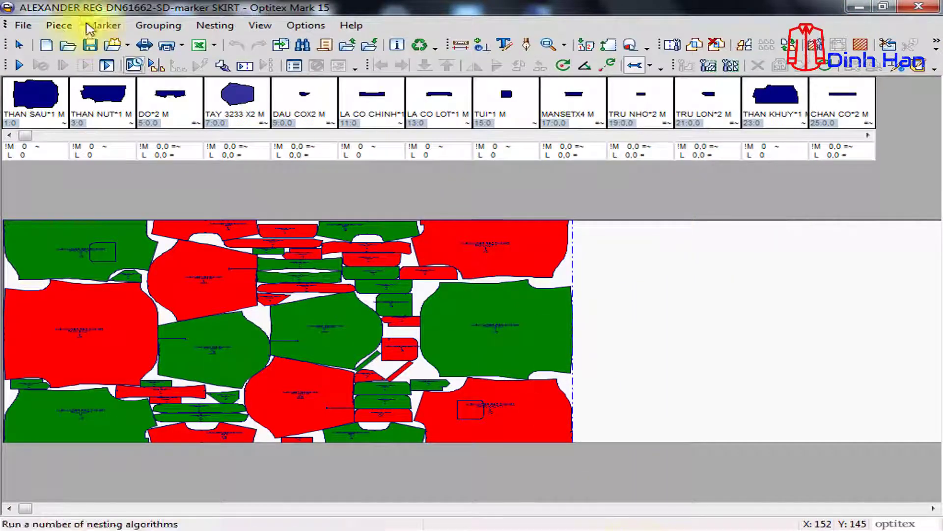
- Review the Excel report customization fields for header, general, order, piece, internals, notches and bar code, and accept them unchanged
click(24, 25)
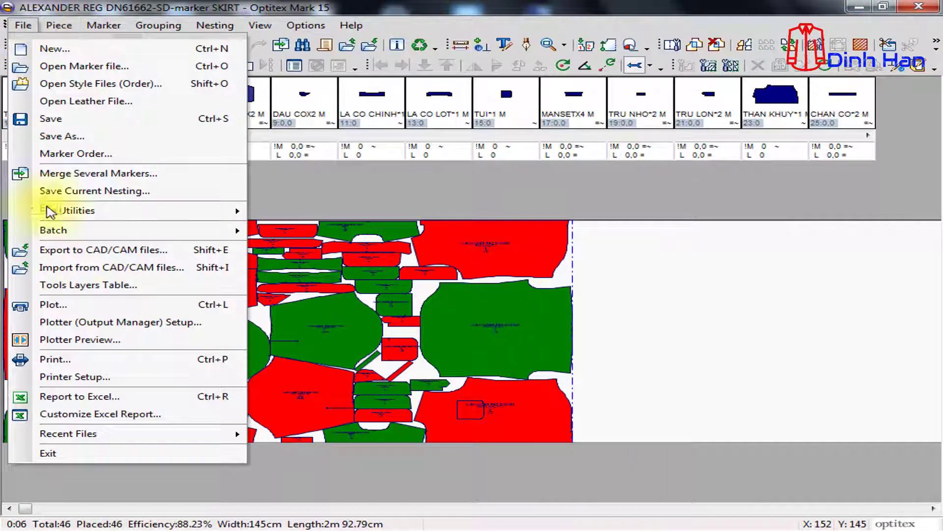
click(119, 416)
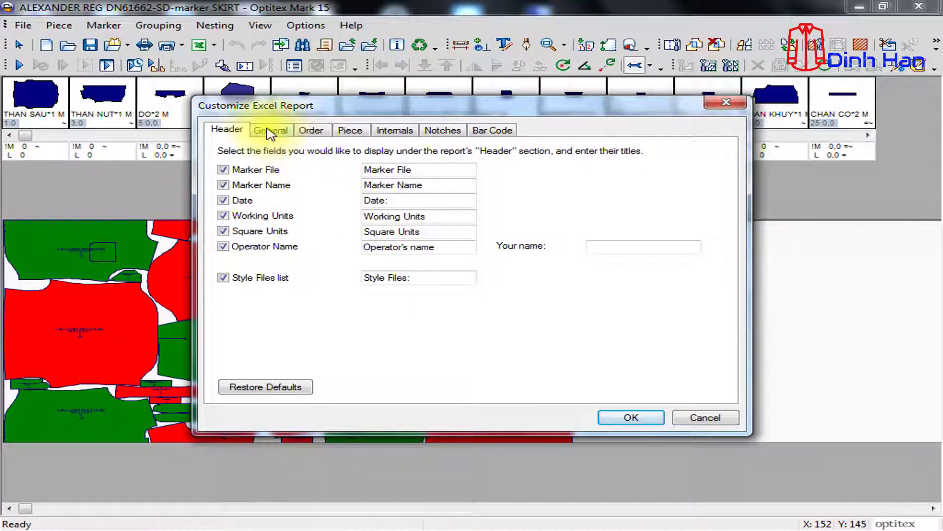
click(270, 132)
click(322, 131)
click(361, 130)
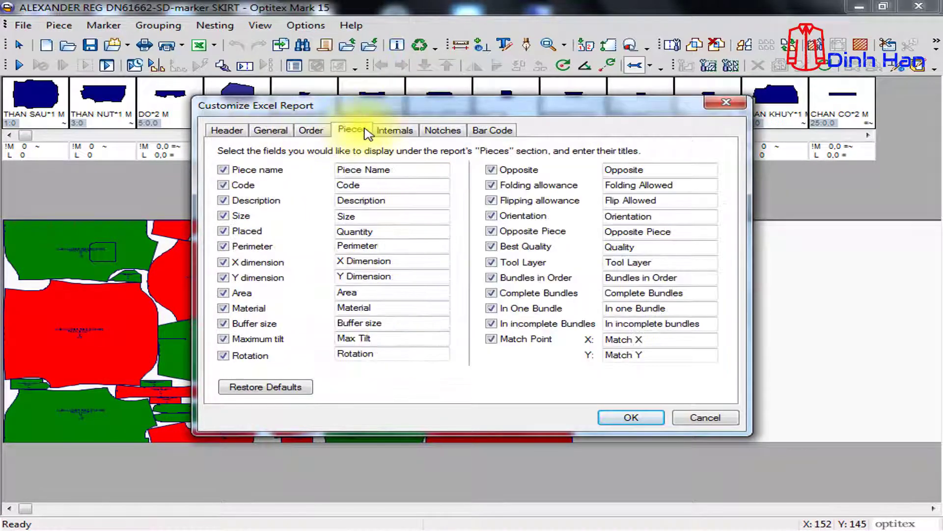
click(393, 130)
click(444, 131)
click(491, 131)
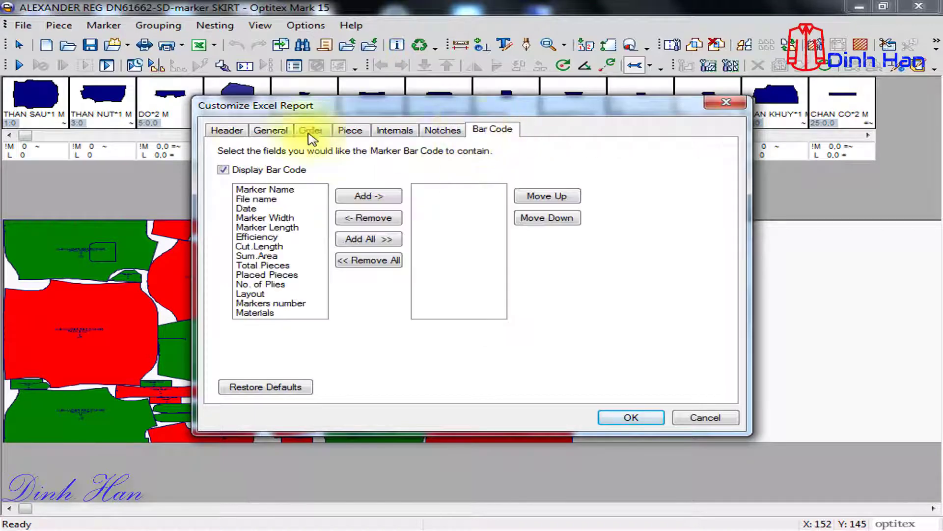
click(227, 131)
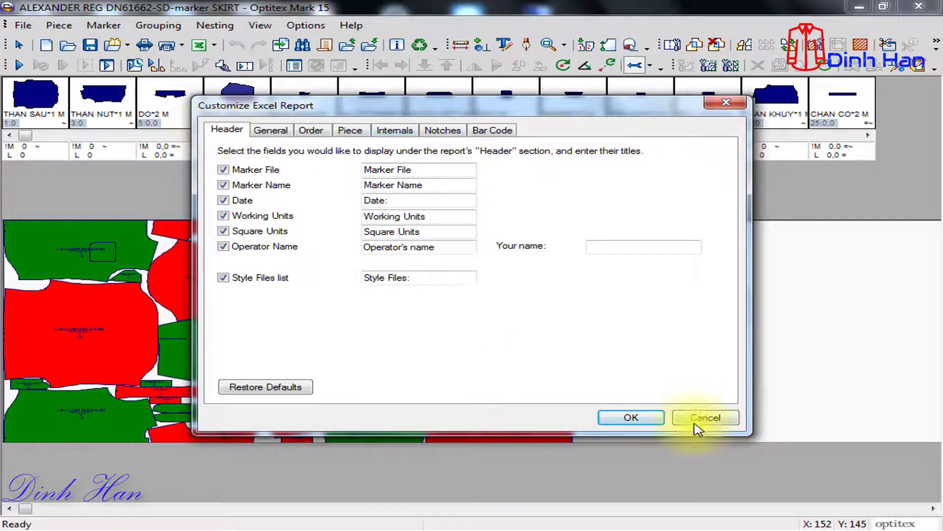
click(636, 417)
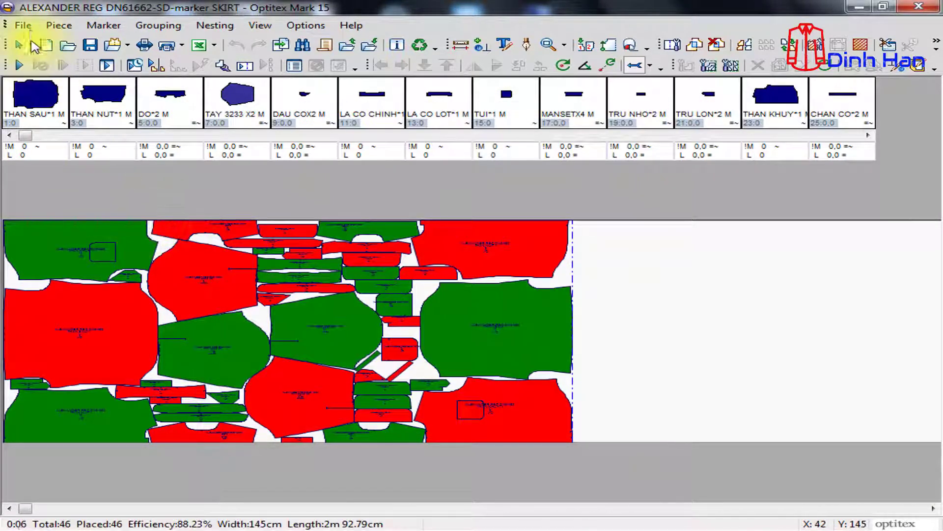
- Show the list of recently opened marker files
click(27, 27)
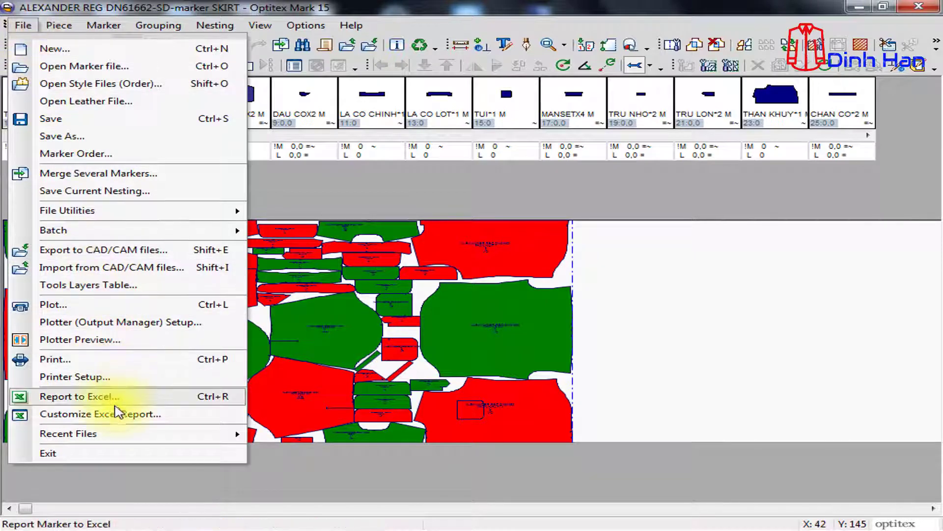
mouse_move(120, 436)
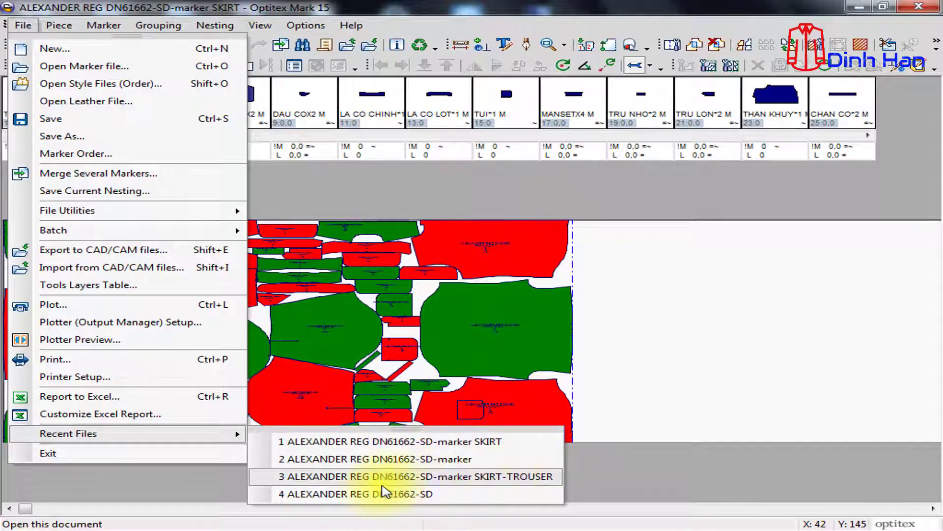
- Open the recent marker ALEXANDER REG DN61662-SD, followed by the recent merged marker ALEXANDER REG DN61662-SD-marker
click(398, 494)
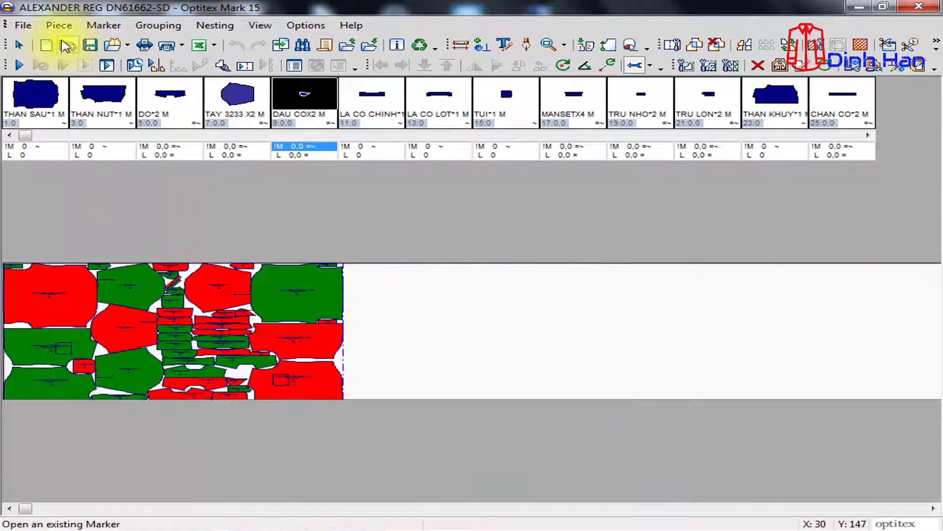
click(31, 31)
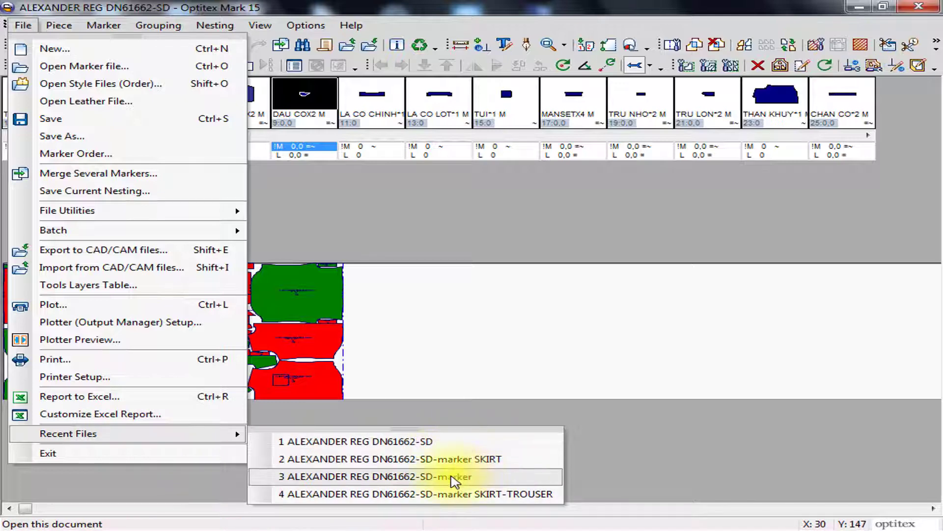
click(454, 480)
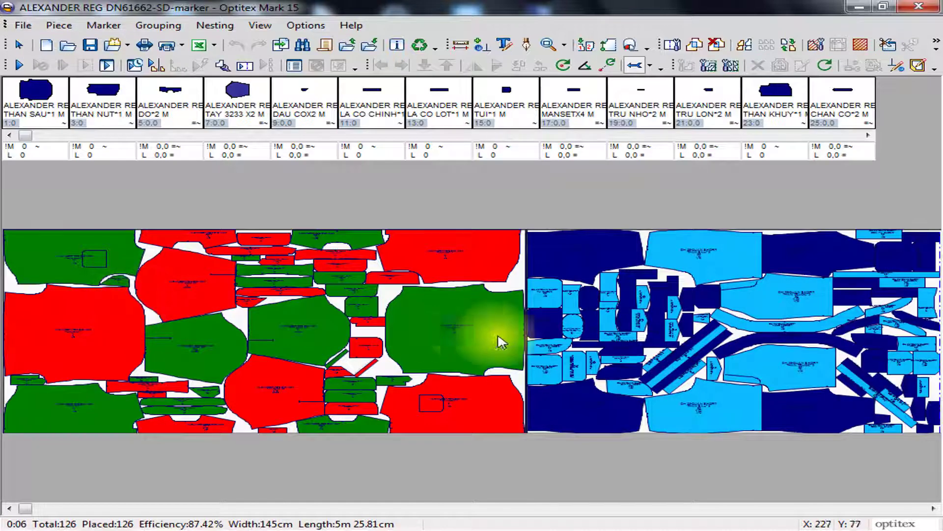
scroll(417, 336, down, 2)
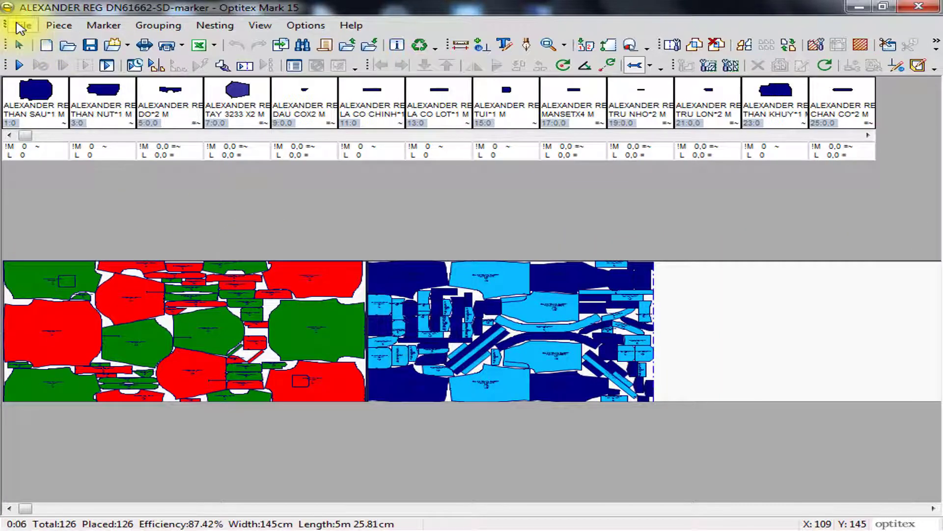
- Exit the marker-making application with the merged ALEXANDER REG DN61662-SD-marker file open
click(20, 25)
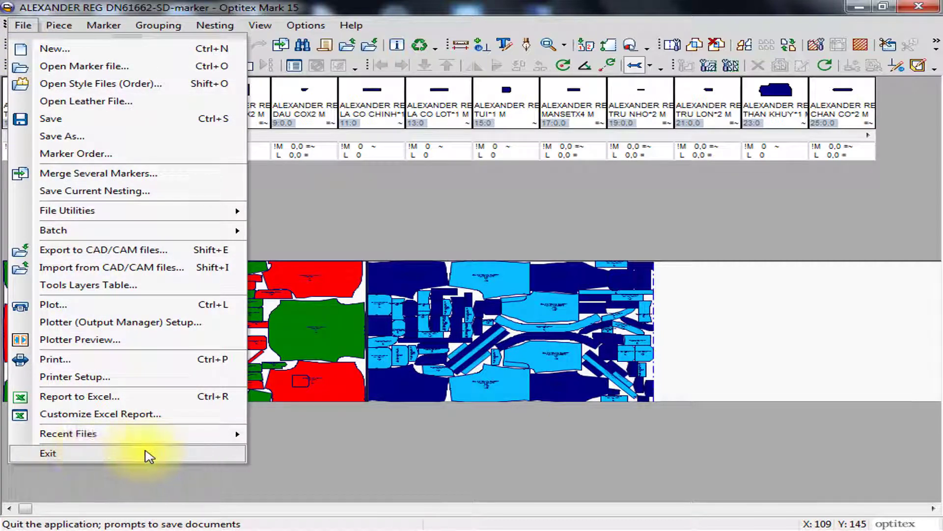
click(149, 455)
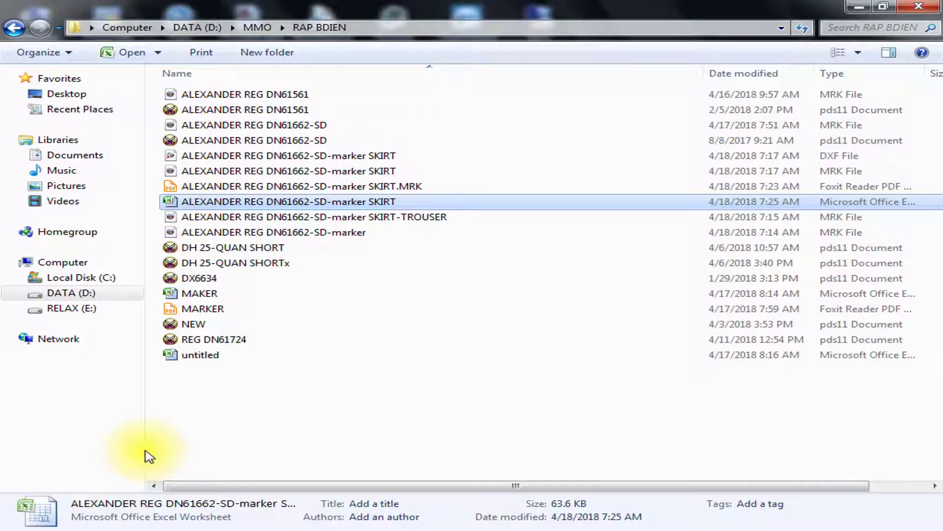